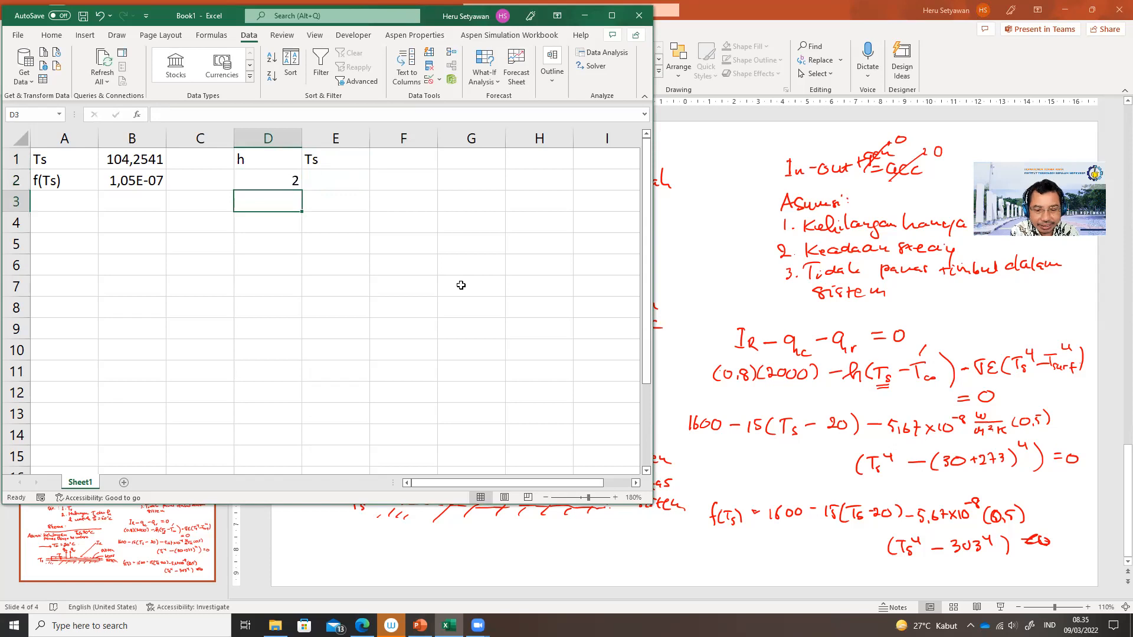
Enter 10 in cell D3 and the formula =D3+10 in cell D4 under the h heading.
key("Return")
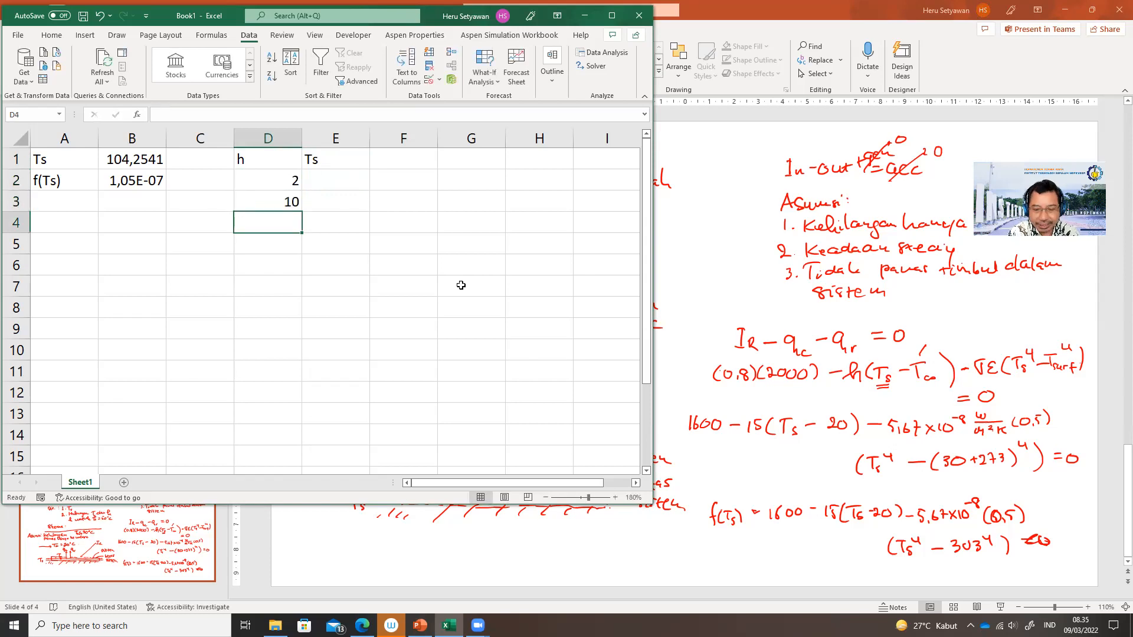
type("=")
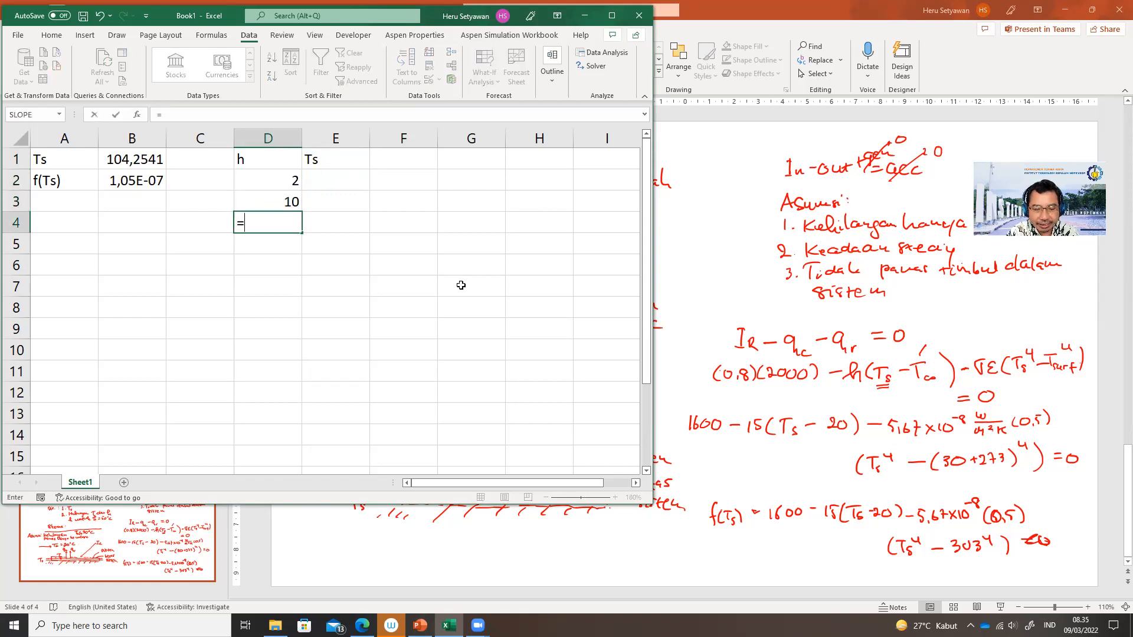
key("Up")
type("+10")
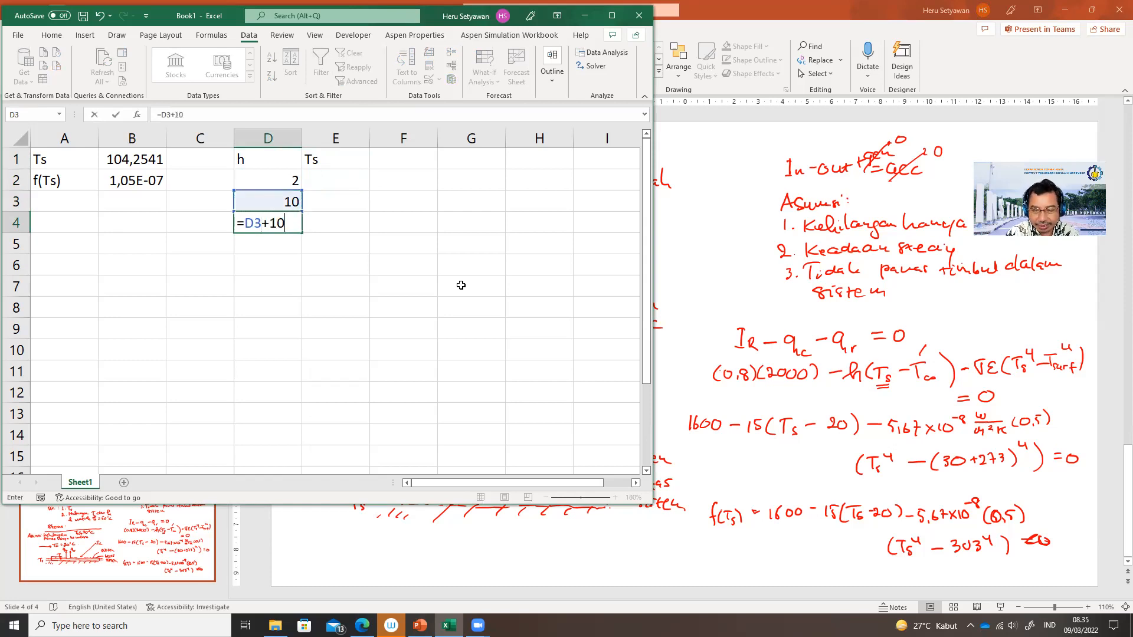
key("Return")
key("Up")
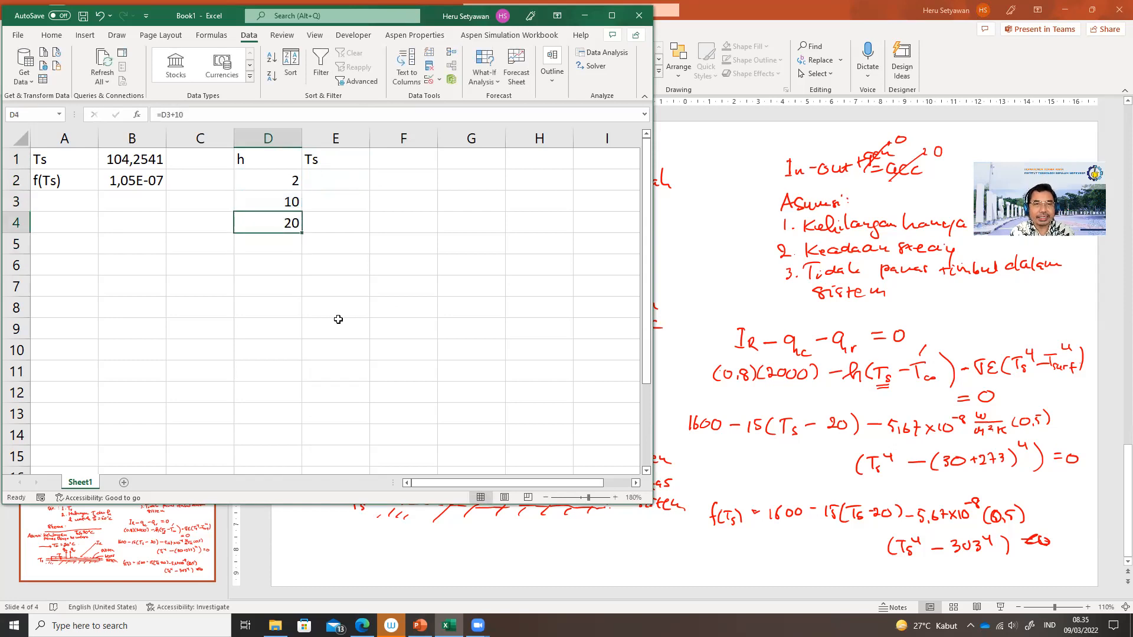
Fill the D4 formula down column D through row 22 and enlarge the window to show more rows.
left_click_drag(302, 234, 289, 416)
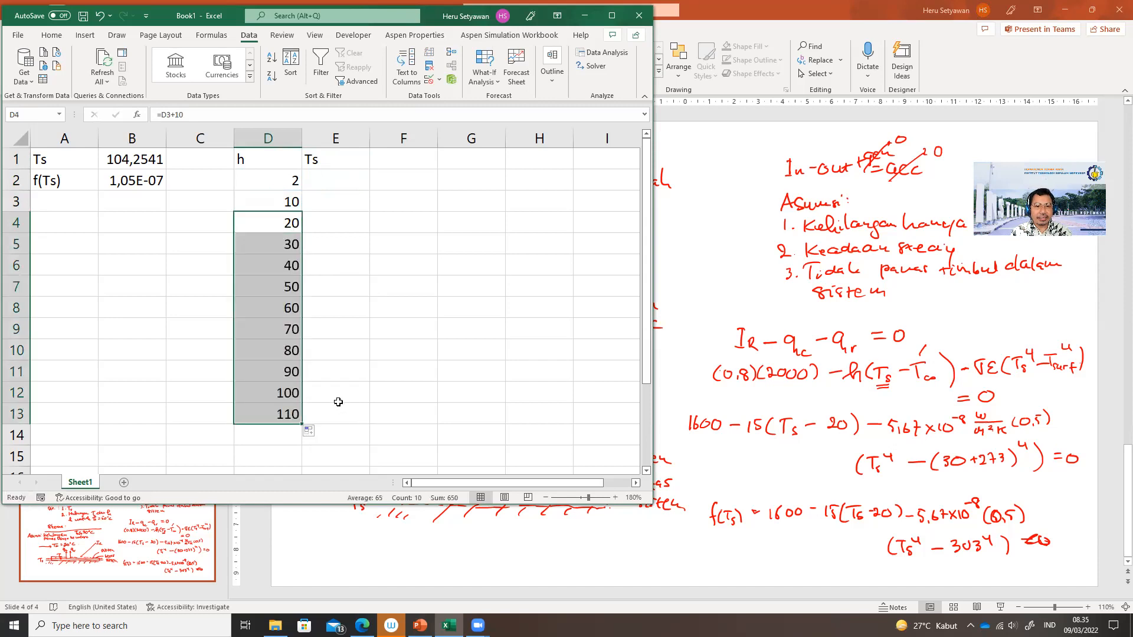
scroll(338, 402, "down", 2)
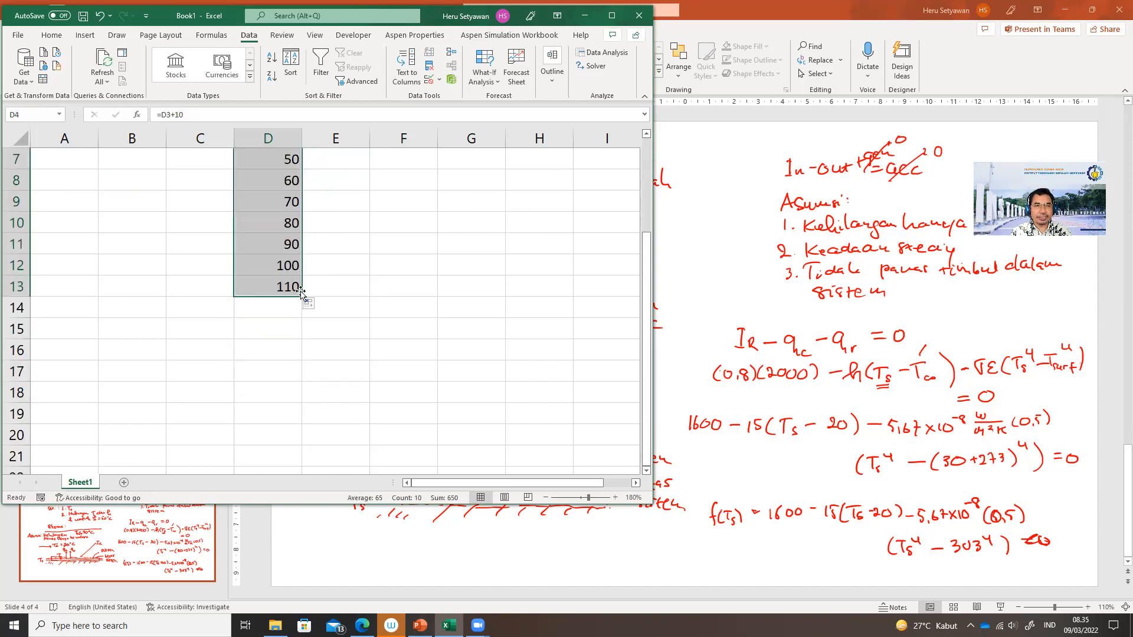
left_click_drag(302, 295, 304, 422)
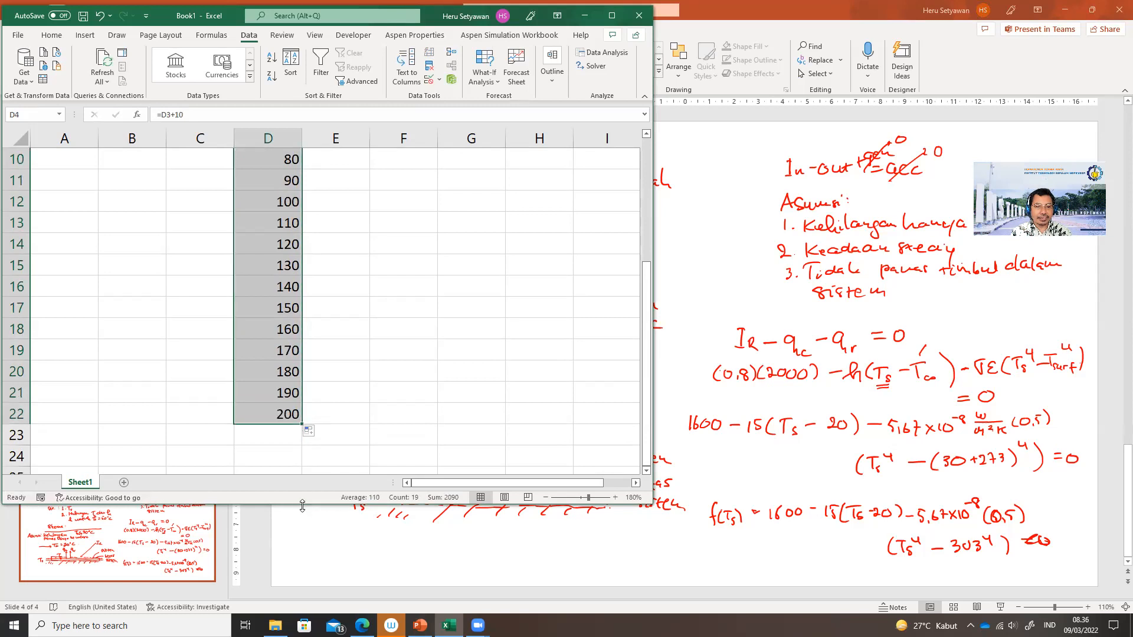
left_click_drag(302, 505, 302, 600)
scroll(387, 410, "up", 3)
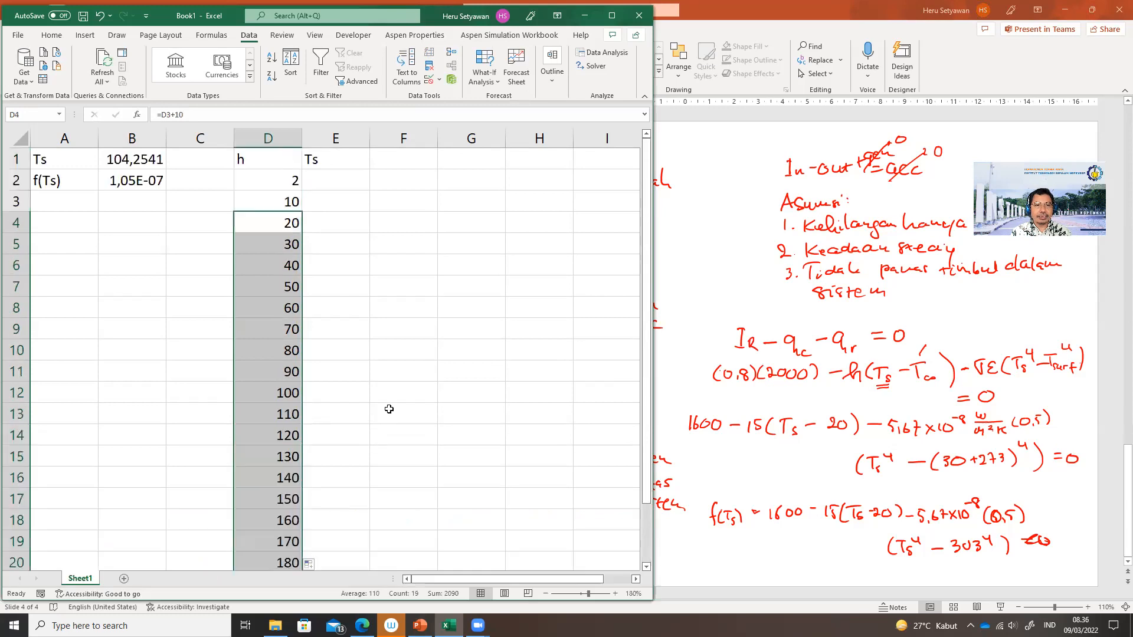
left_click(327, 179)
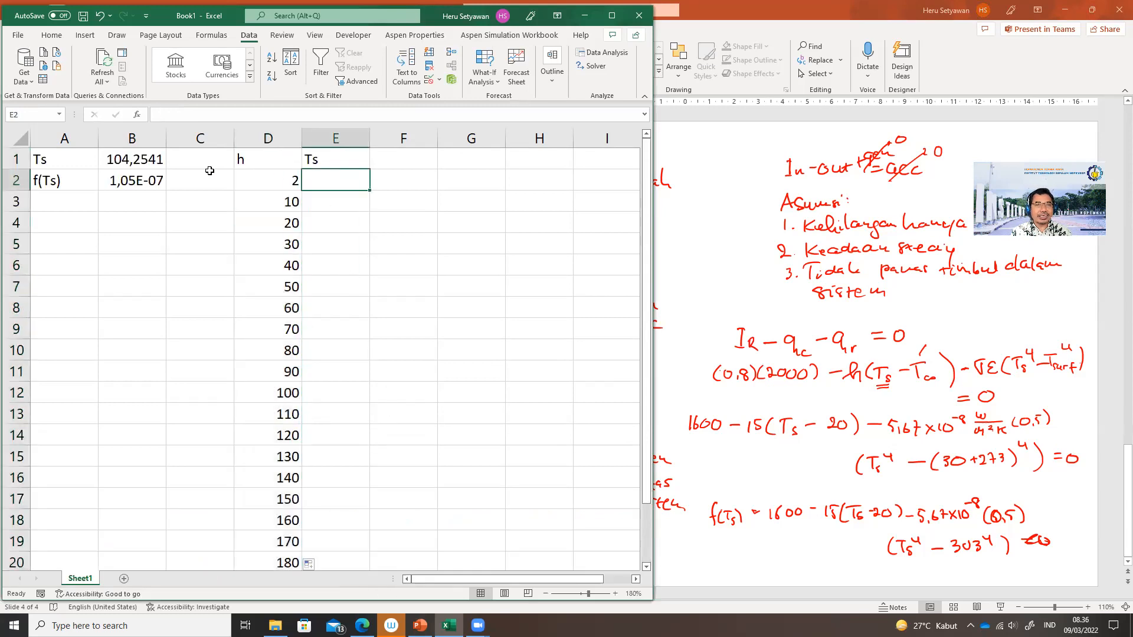
left_click(129, 181)
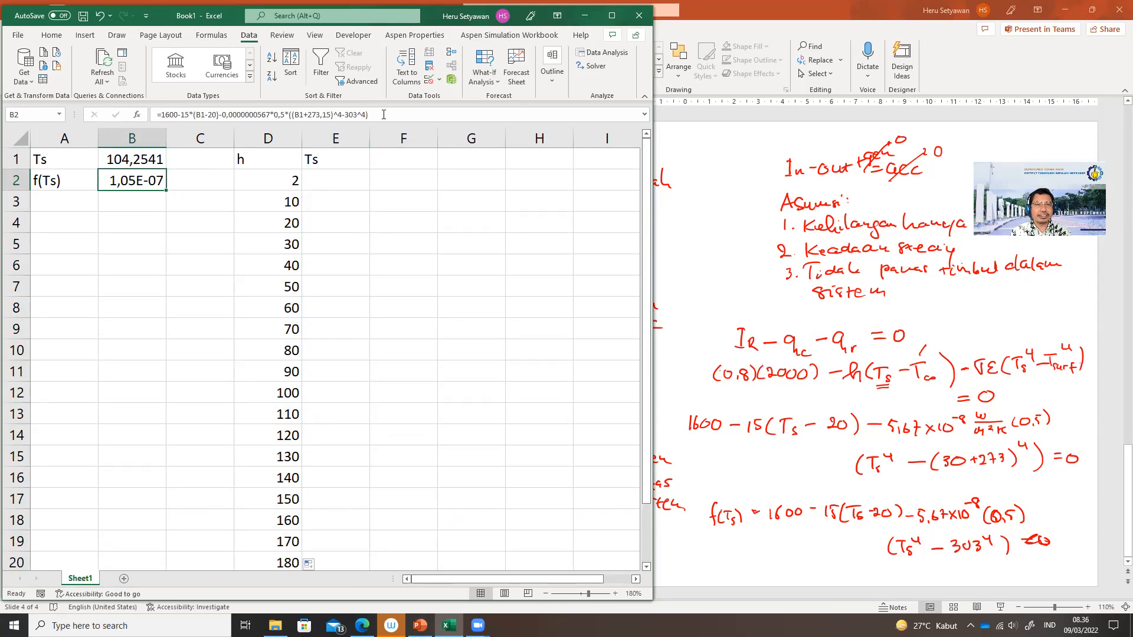
left_click_drag(384, 115, 135, 118)
key("ctrl+c")
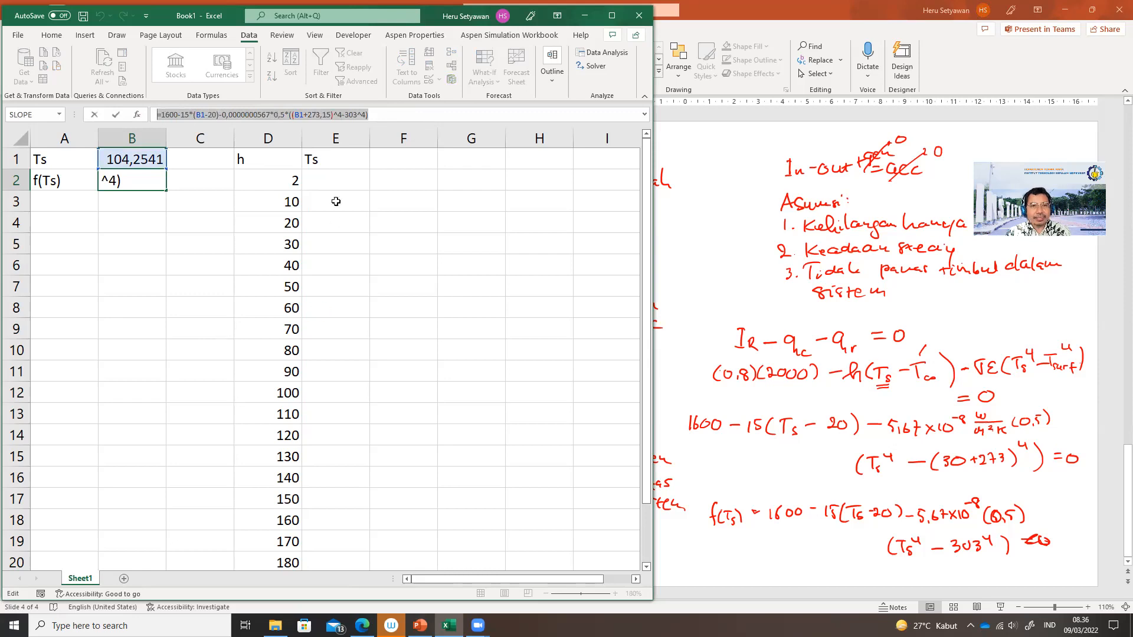
type("=")
left_click(336, 179)
key("ctrl+v")
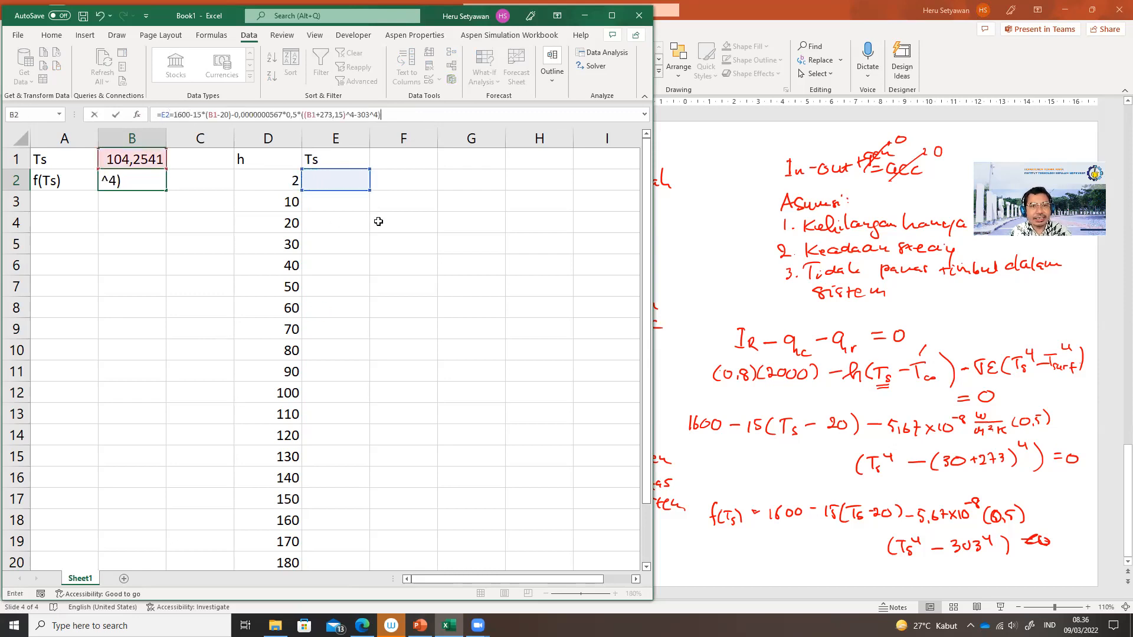
left_click(388, 228)
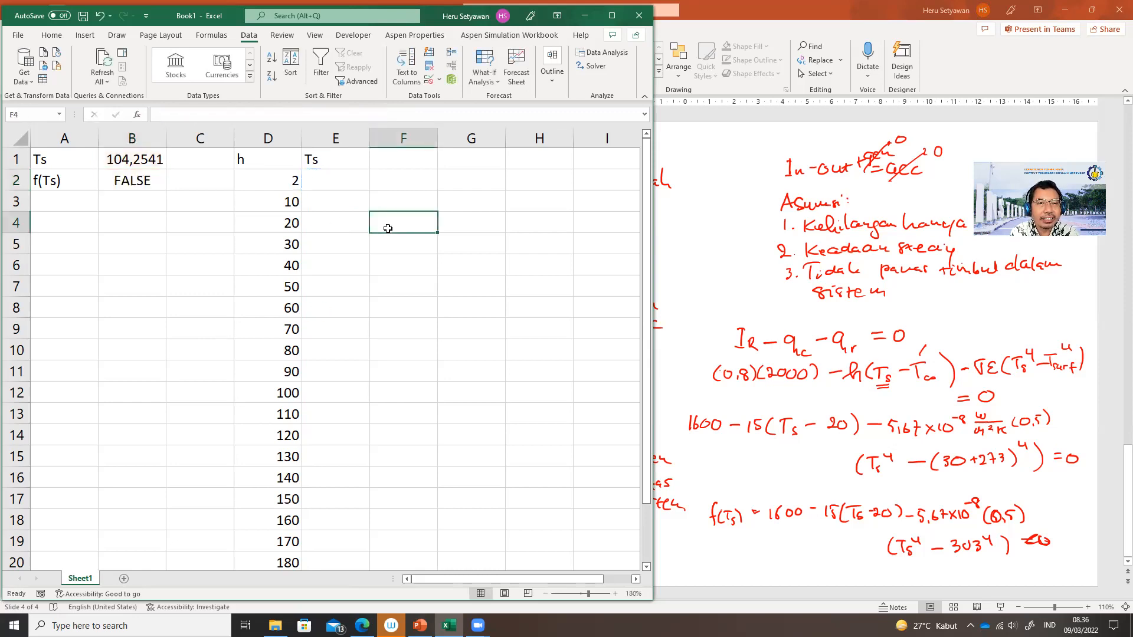
left_click(348, 183)
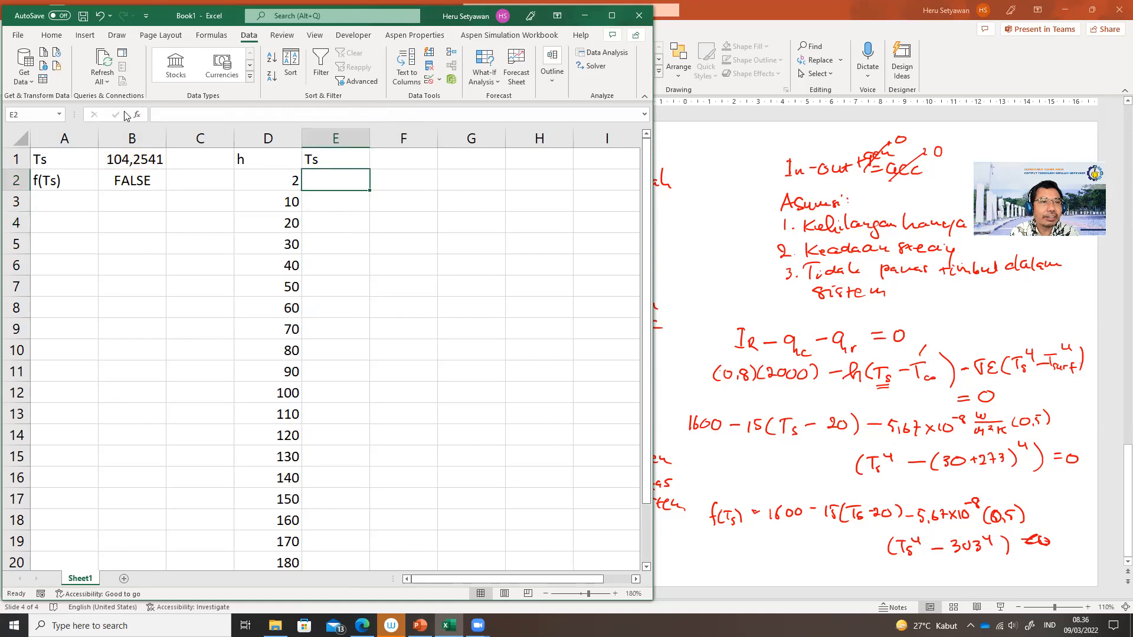
left_click(101, 16)
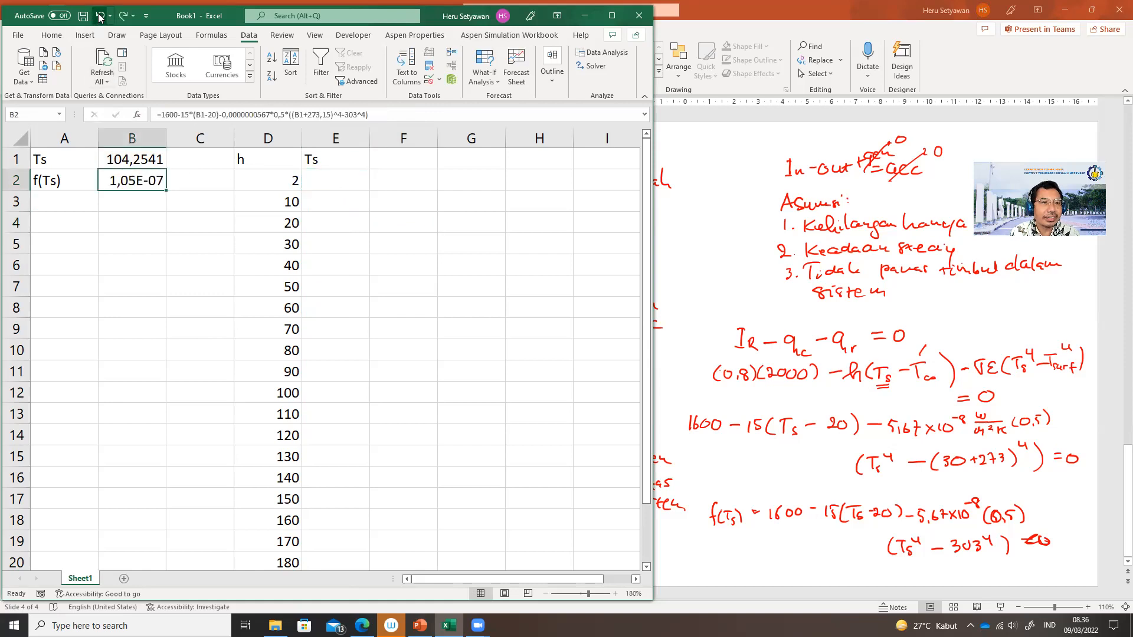
left_click(174, 250)
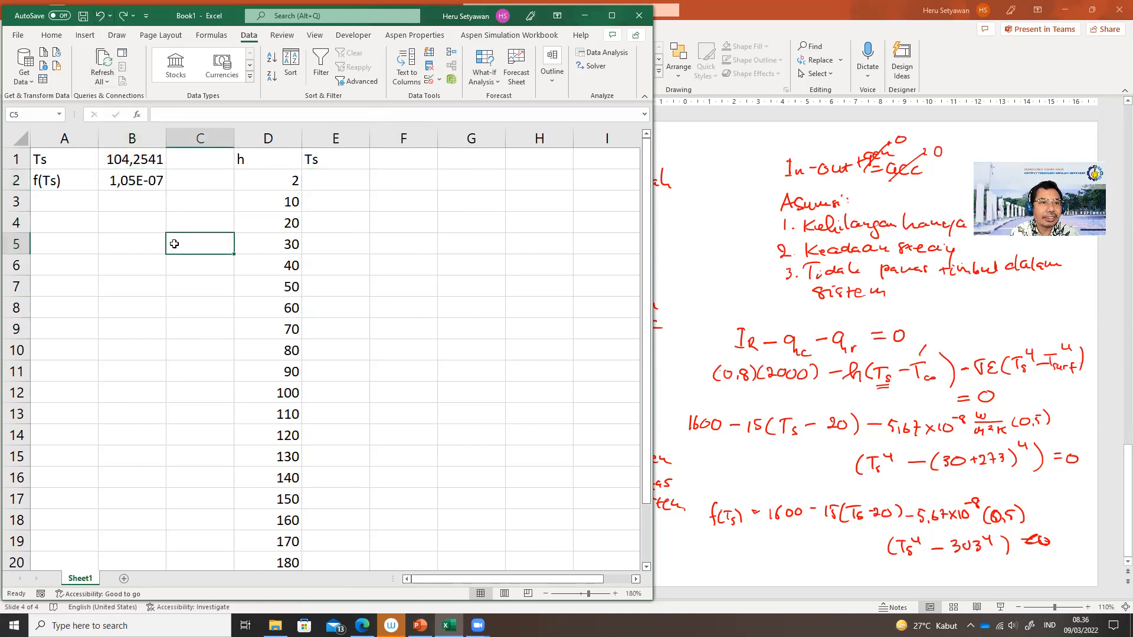
Copy the f(Ts) formula from cell B2 into cell E2.
left_click(342, 183)
left_click(127, 184)
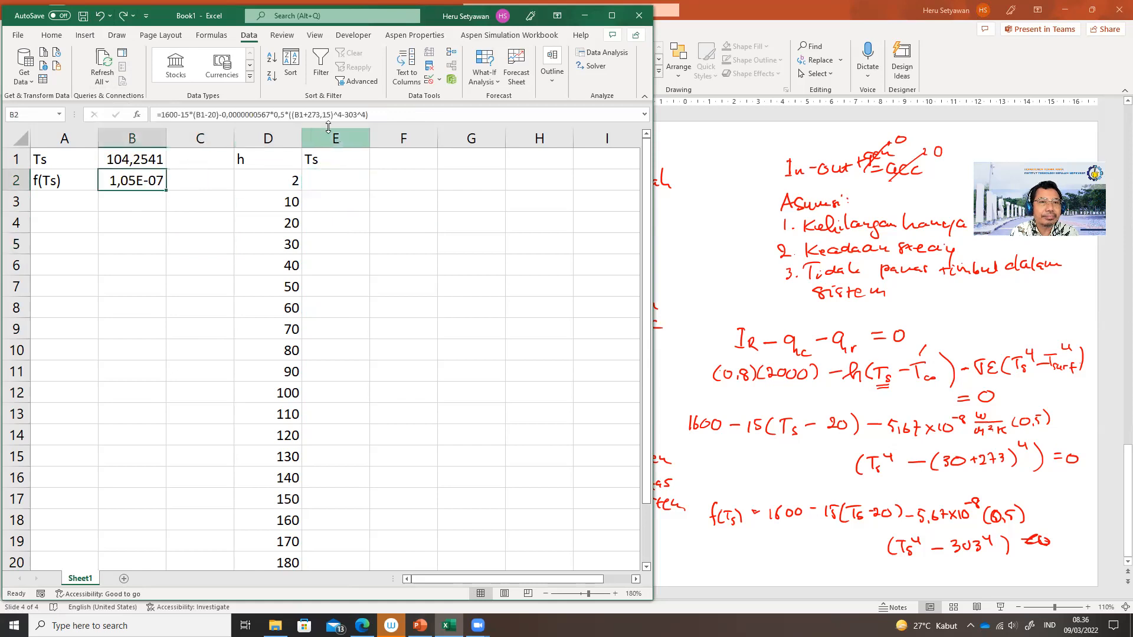
left_click(338, 180)
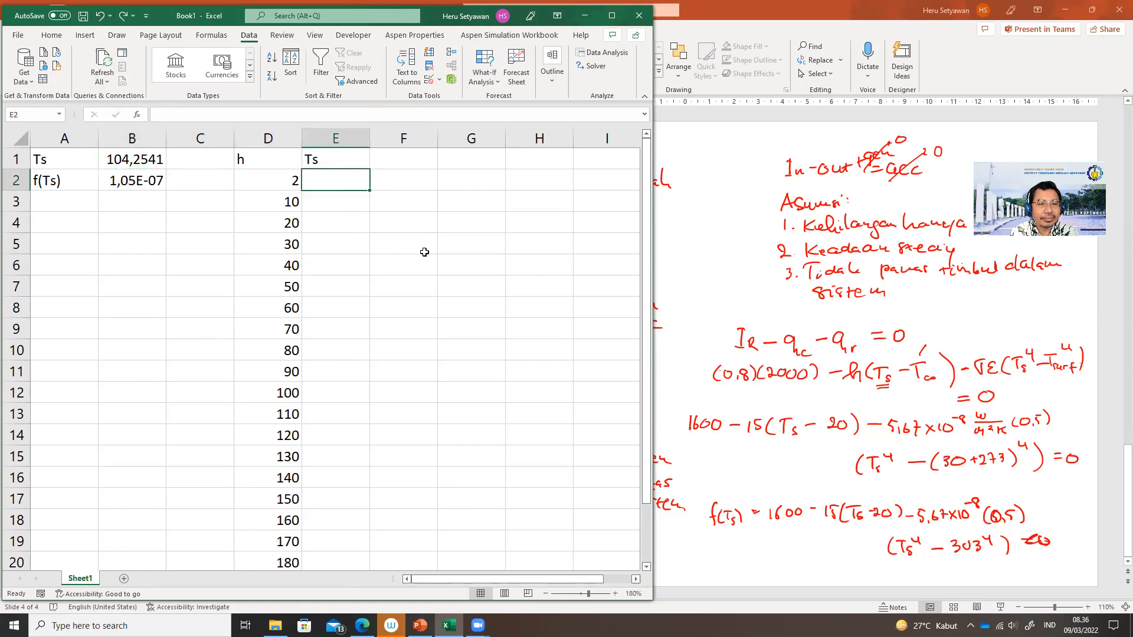
left_click(137, 181)
key("ctrl+c")
left_click(337, 183)
key("ctrl+v")
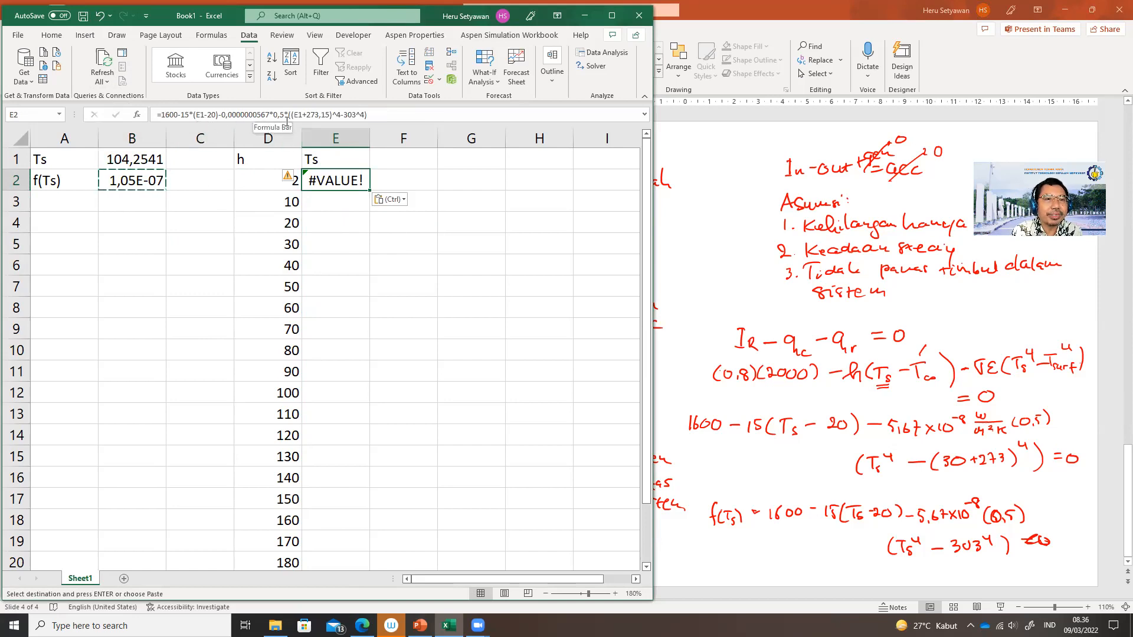
Replace the coefficient 15 in the E2 formula with a reference to D2.
left_click(188, 115)
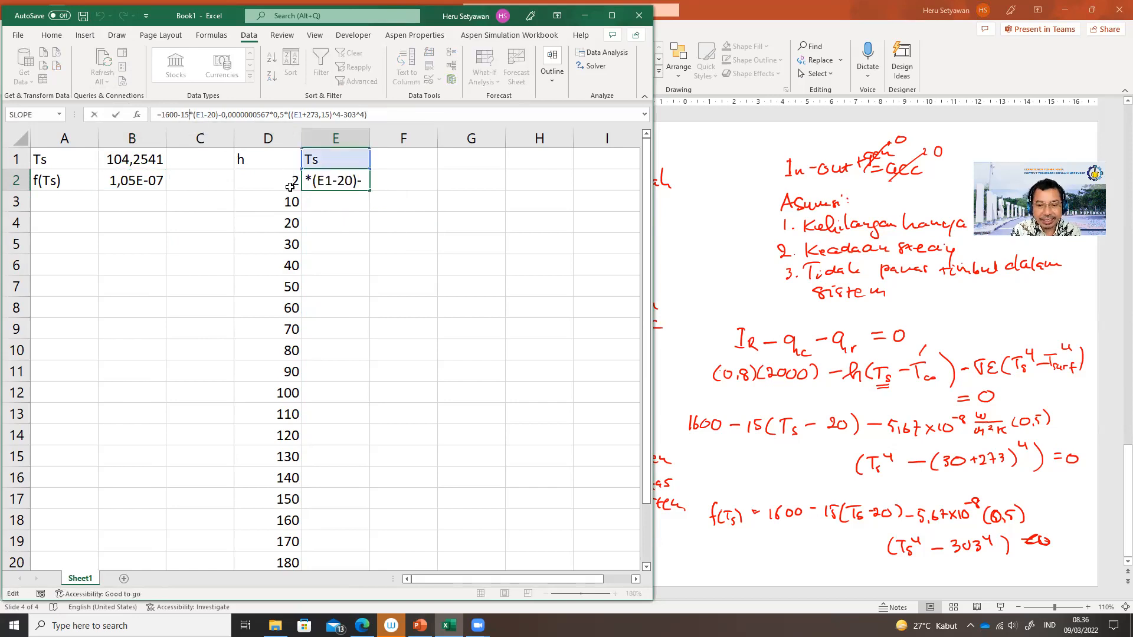
key("BackSpace")
key("BackSpace")
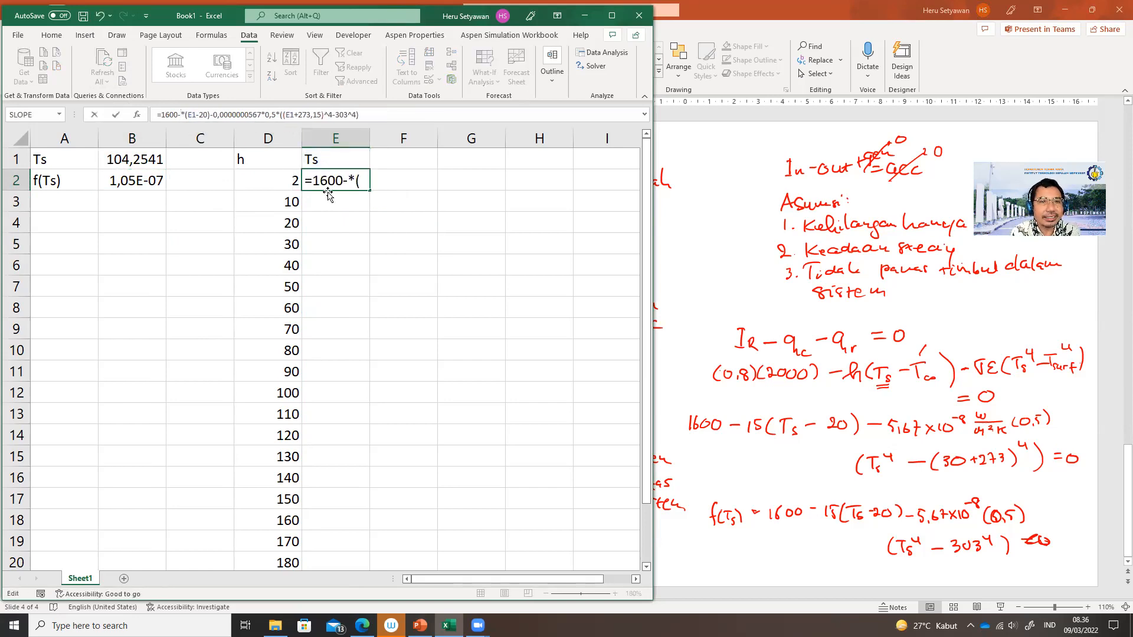
left_click(268, 180)
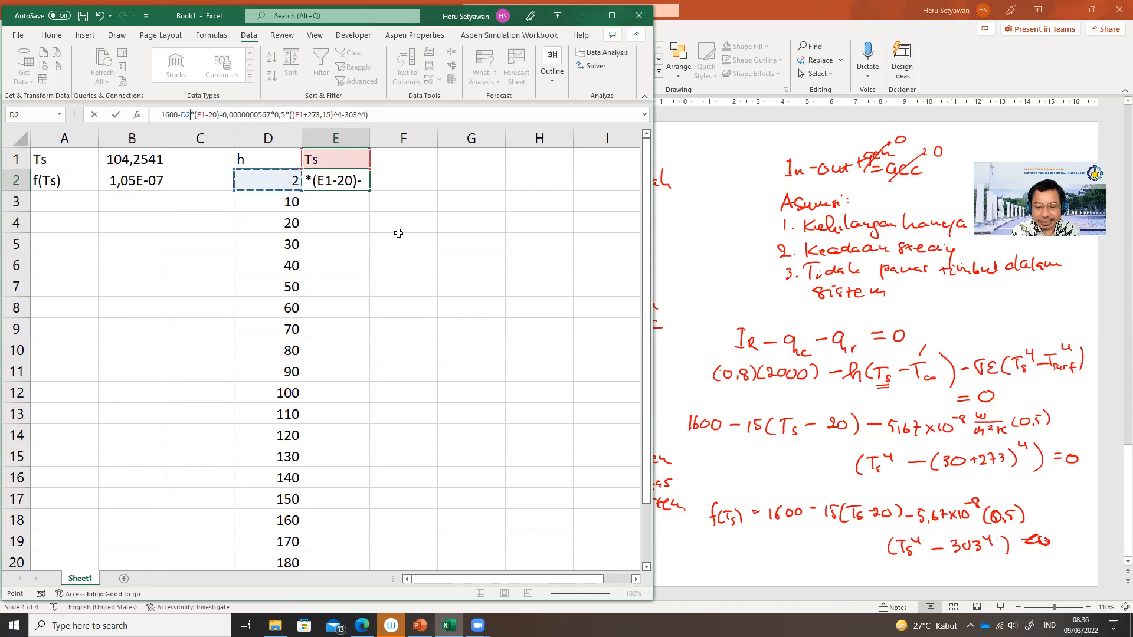
key("Return")
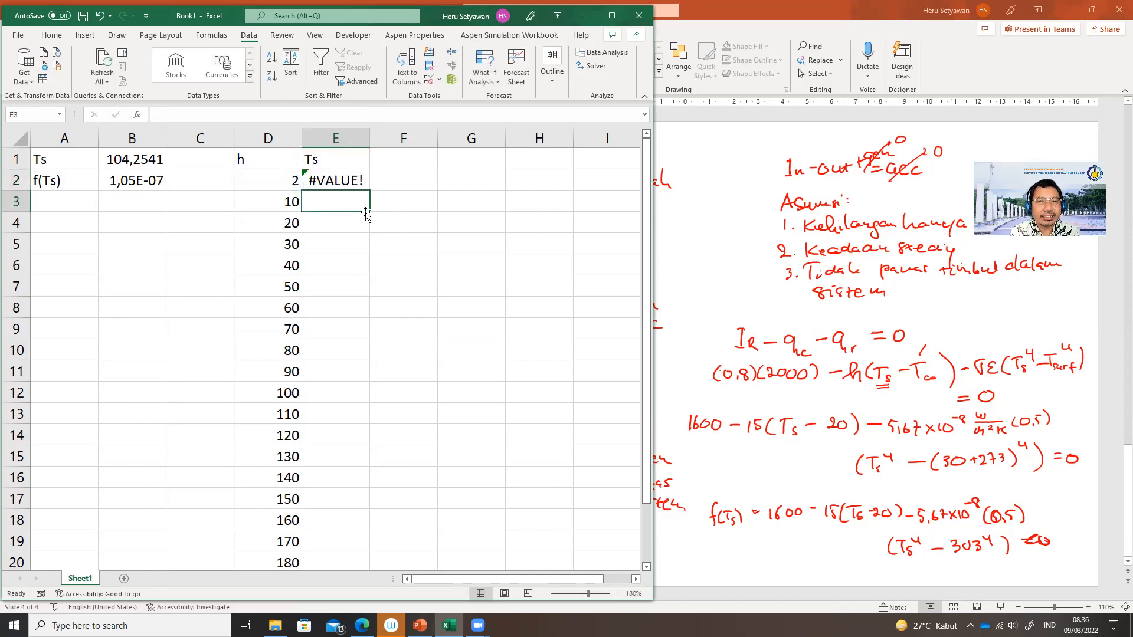
Add the column heading f(Ts) in cell F1.
left_click(342, 161)
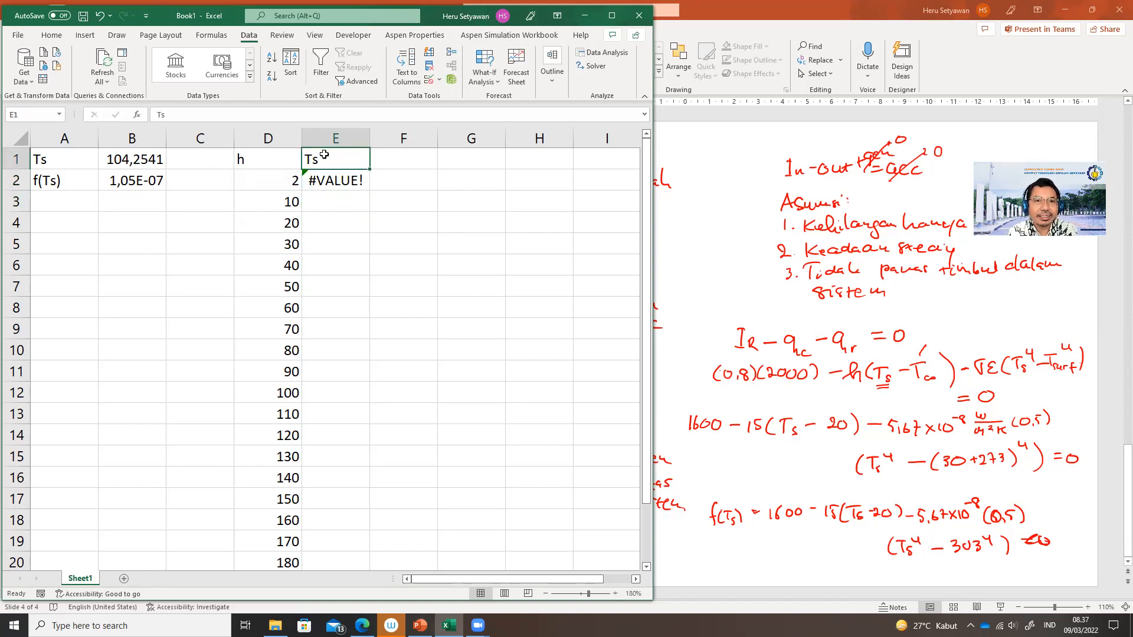
left_click(411, 161)
type("f")
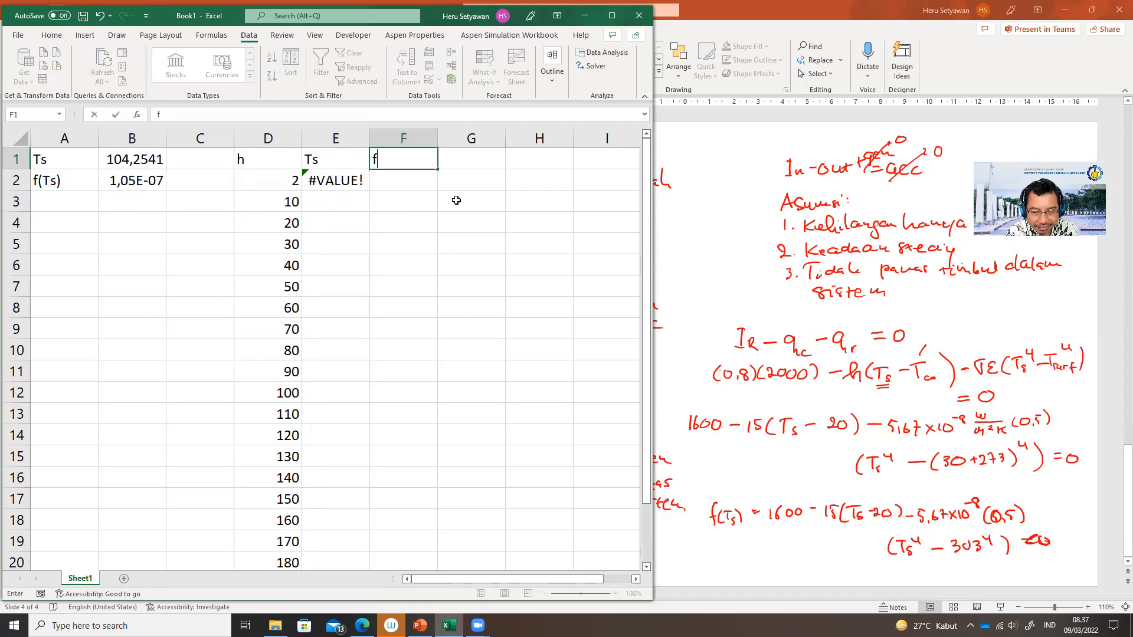
type("(T")
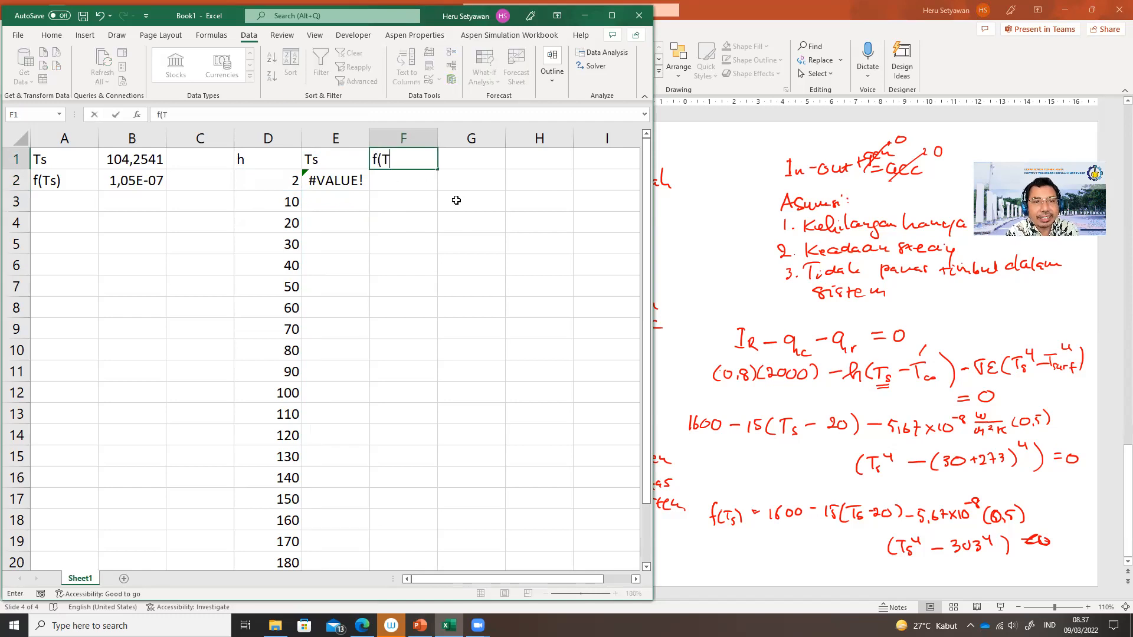
type("s)")
key("Return")
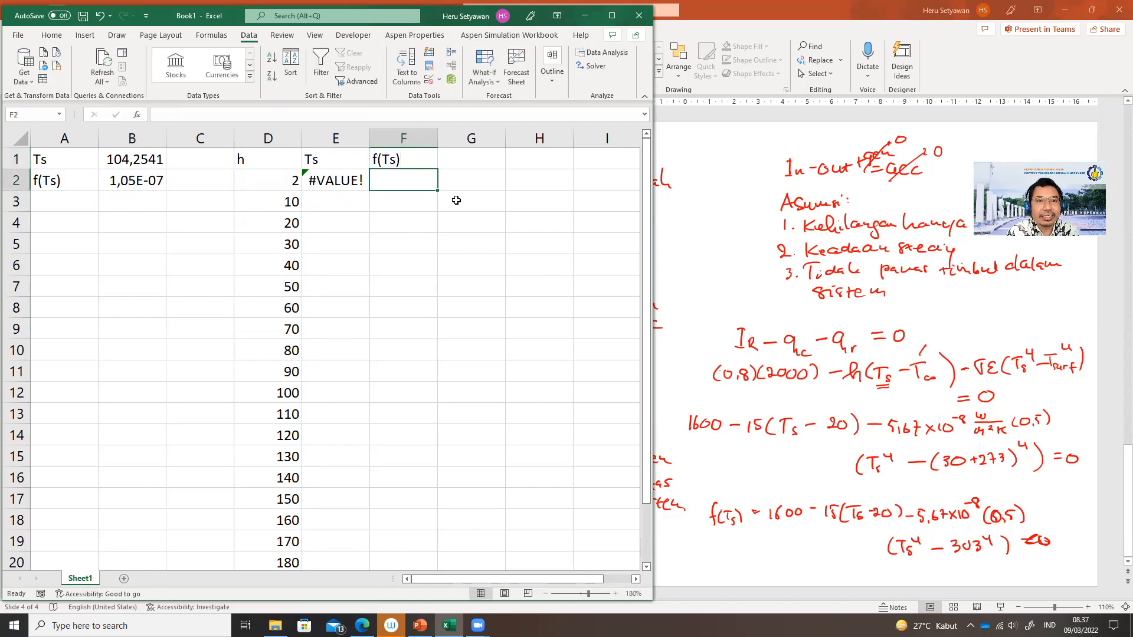
Overwrite the formula in cell E2 with a Ts guess of 60.
key("Left")
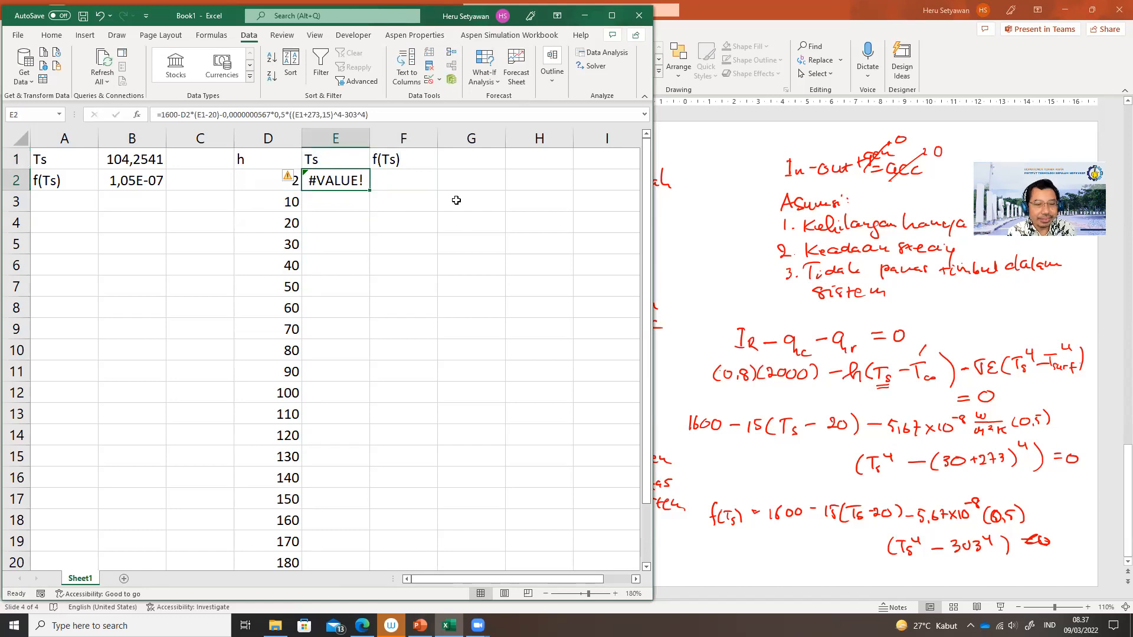
type("60")
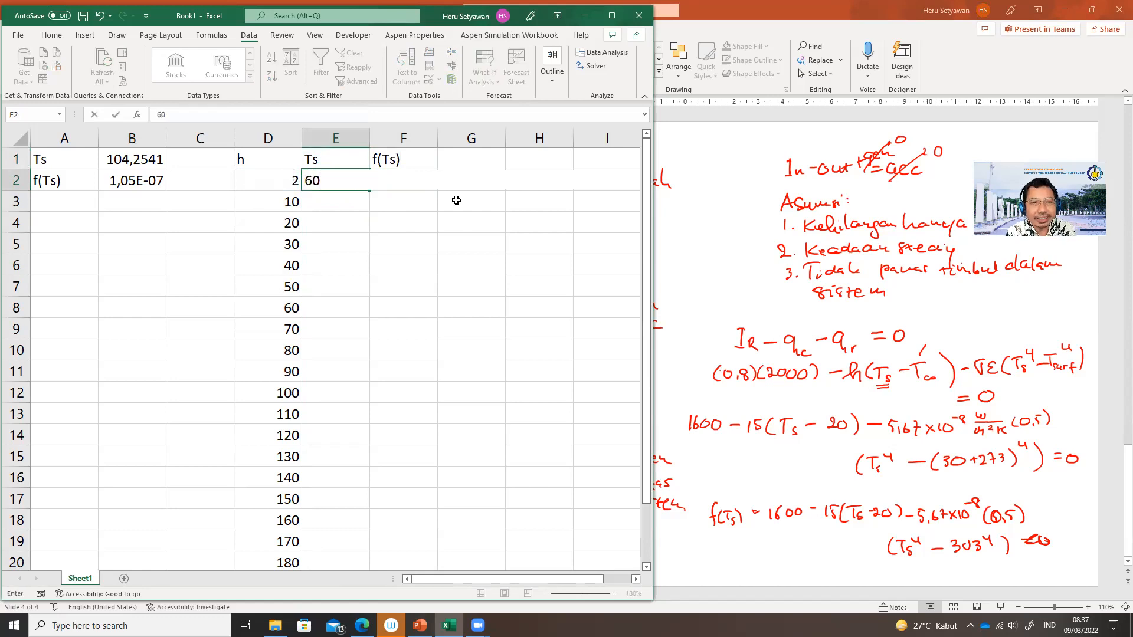
key("Return")
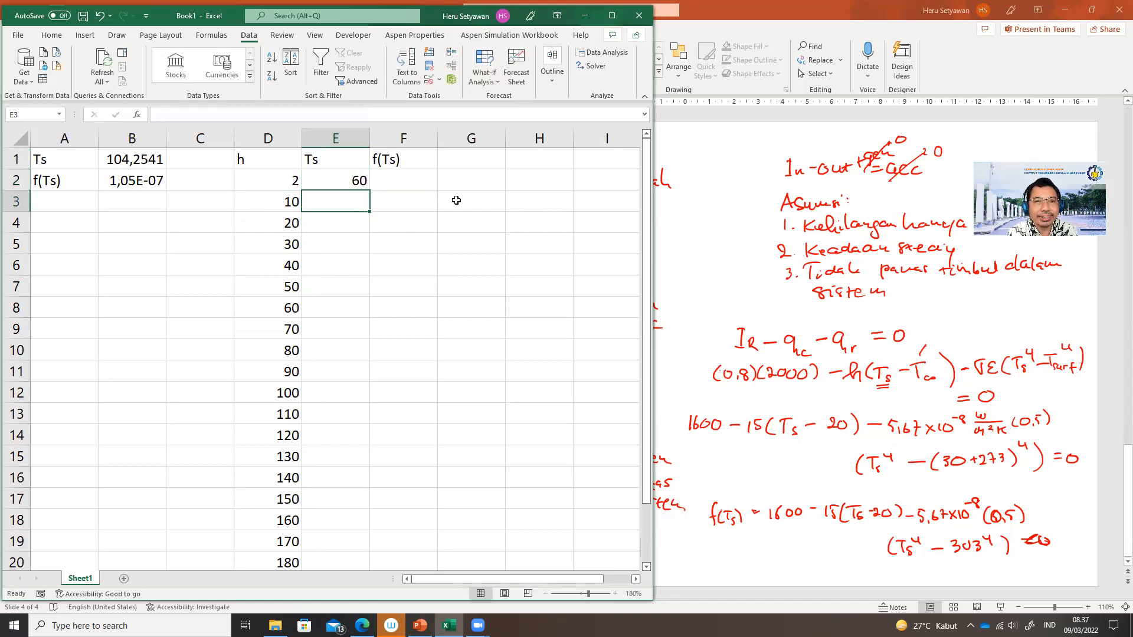
Copy the f(Ts) formula from cell B2 into cell F2.
left_click(150, 177)
key("ctrl+c")
left_click(407, 184)
key("ctrl+v")
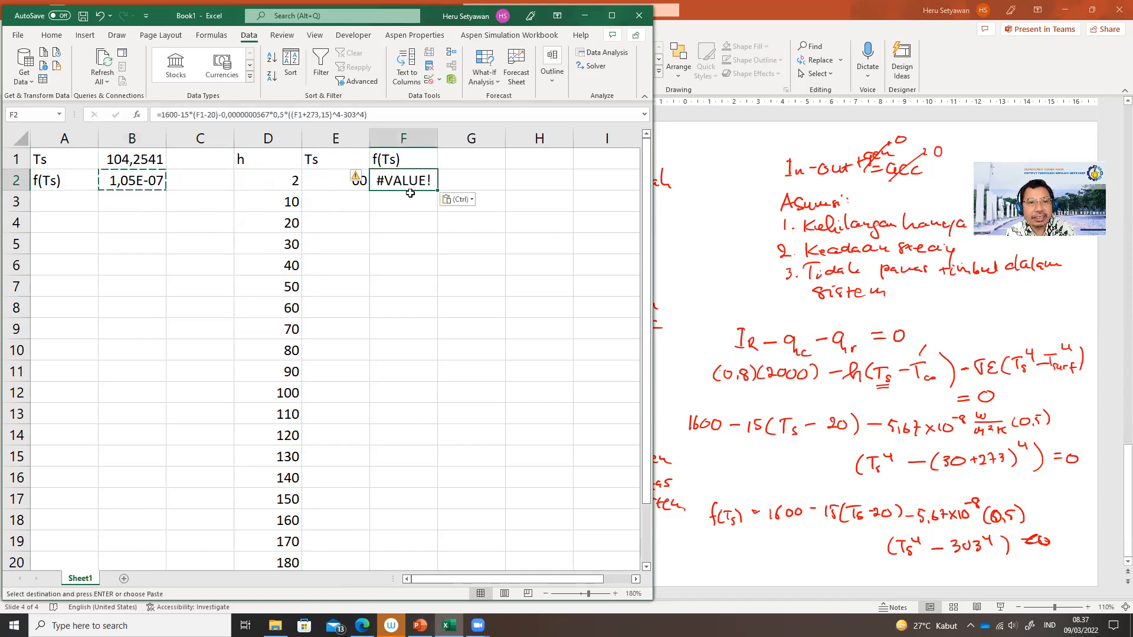
Replace the coefficient 15 in the F2 formula with a reference to D2.
left_click(183, 115)
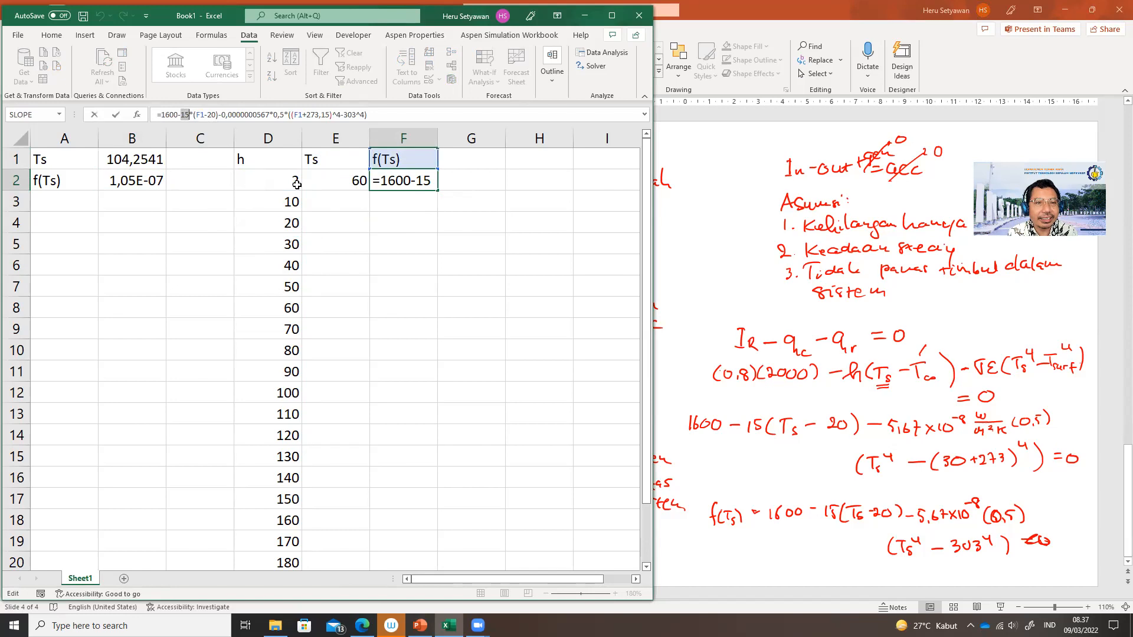
key("BackSpace")
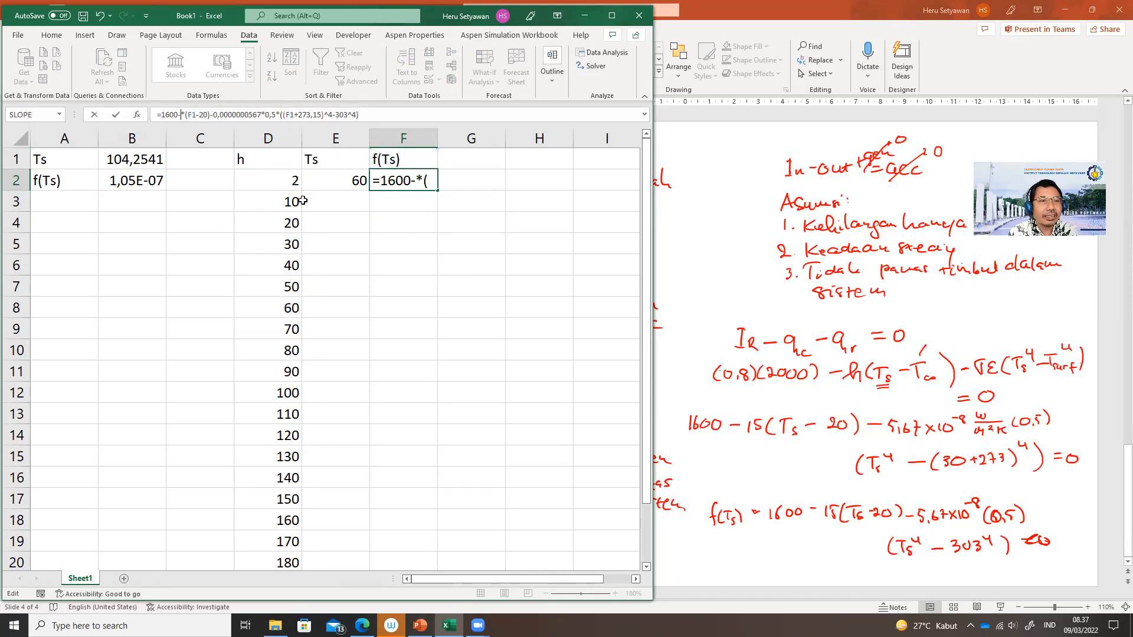
left_click(293, 180)
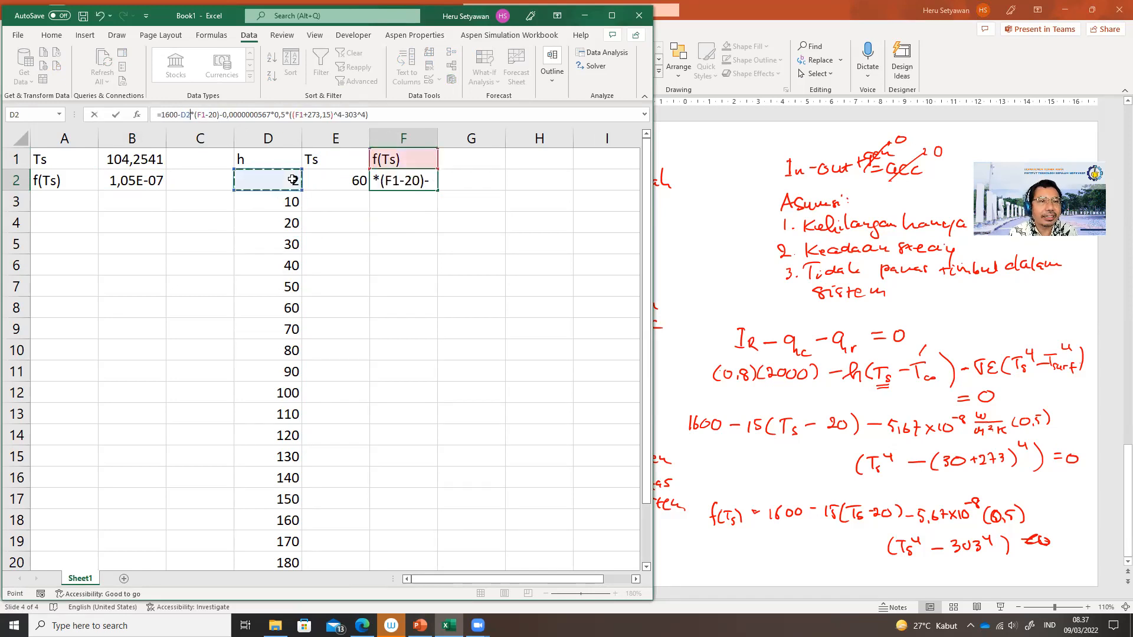
Replace both F1 references in the F2 formula with E2 and confirm the formula.
left_click(197, 114)
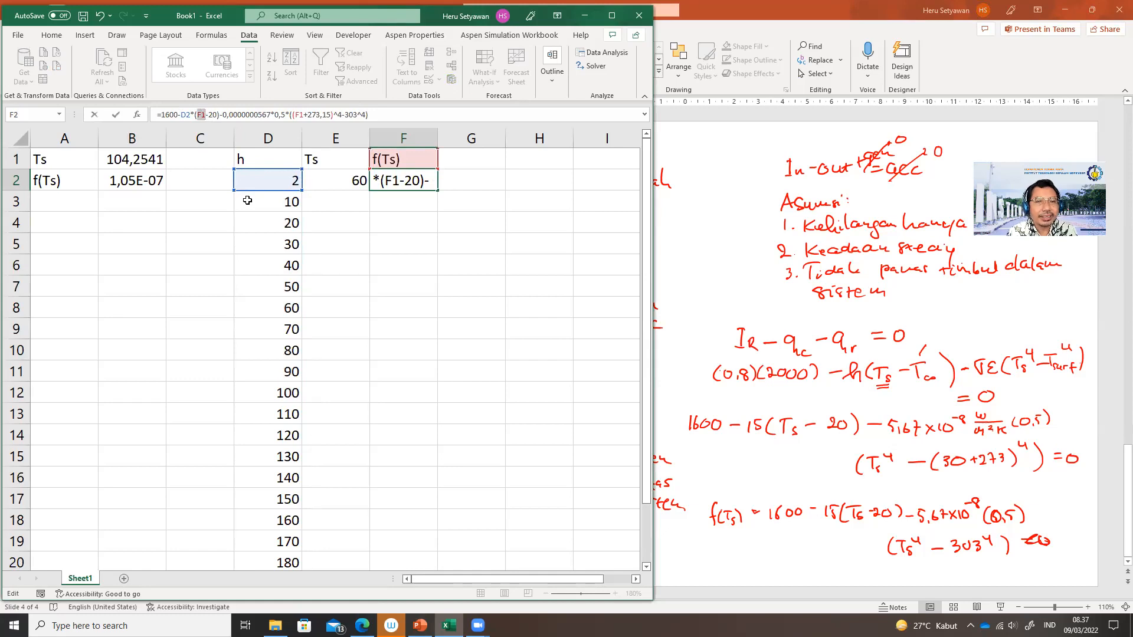
key("BackSpace")
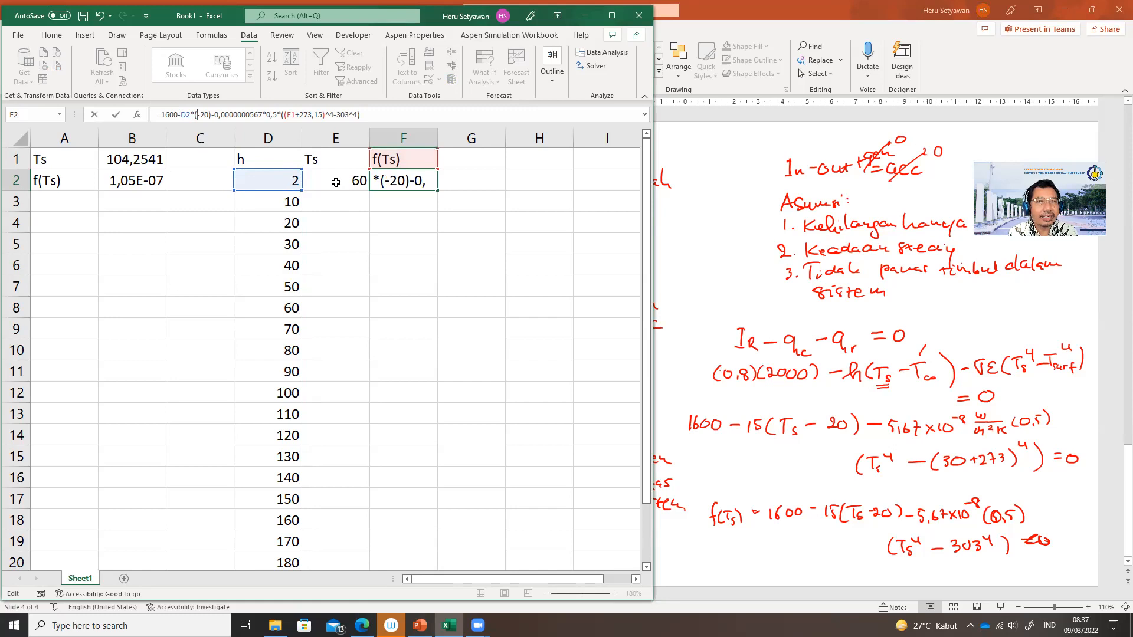
left_click(336, 182)
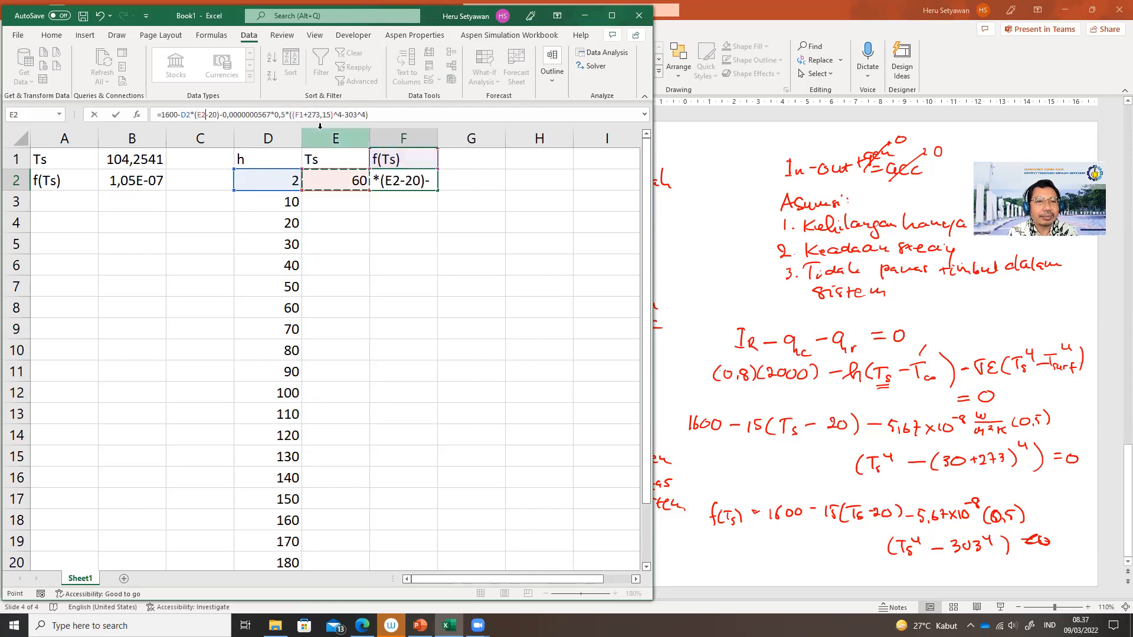
left_click(302, 115)
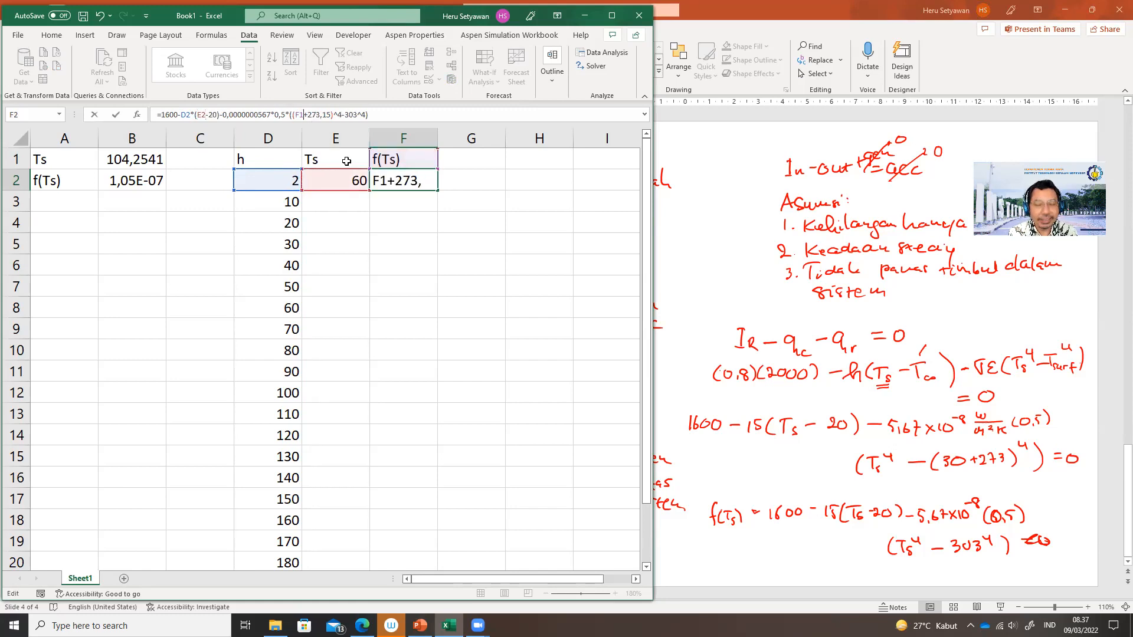
key("BackSpace")
key("BackSpace")
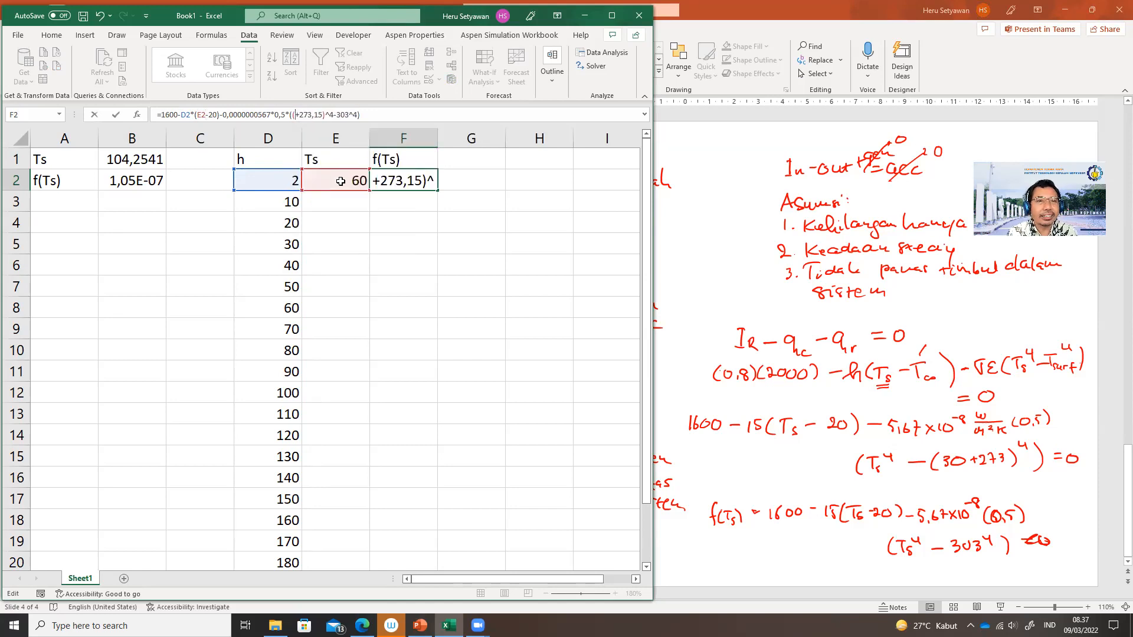
left_click(340, 181)
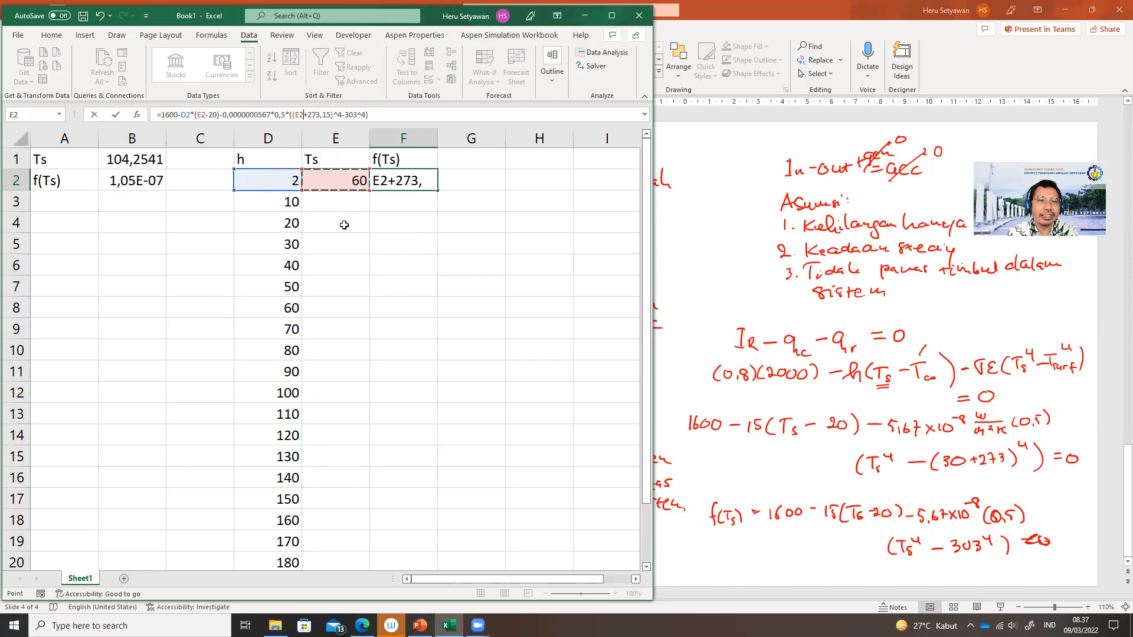
key("Return")
key("Up")
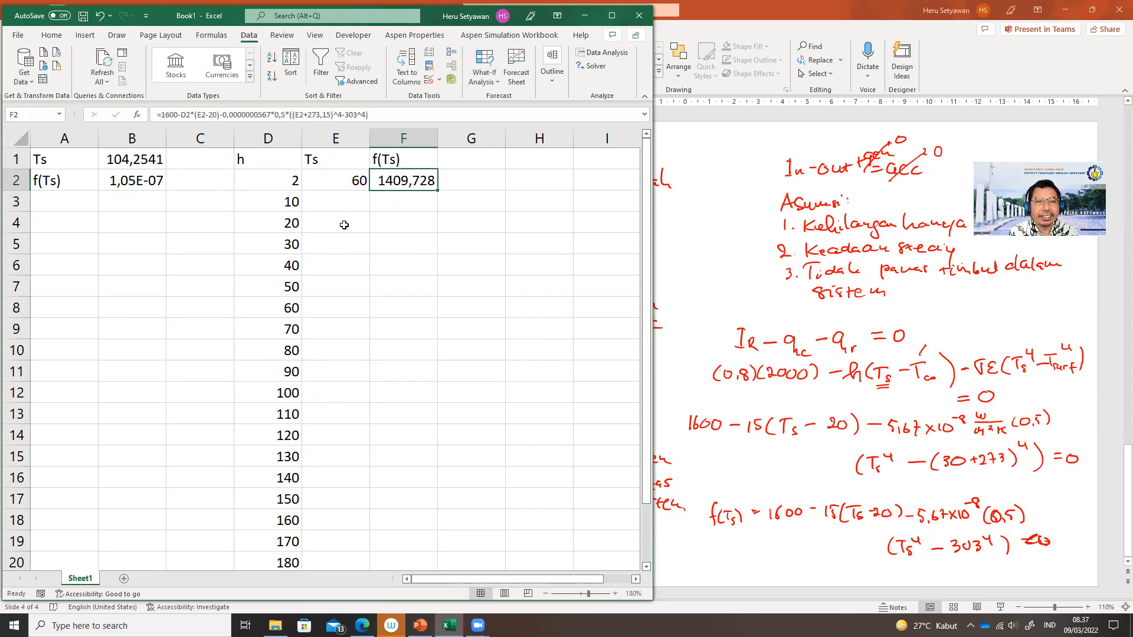
Fill the Ts guess and f(Ts) formula from E2:F2 down to row 22, increasing the Ts guesses by 1 per row.
key("Left")
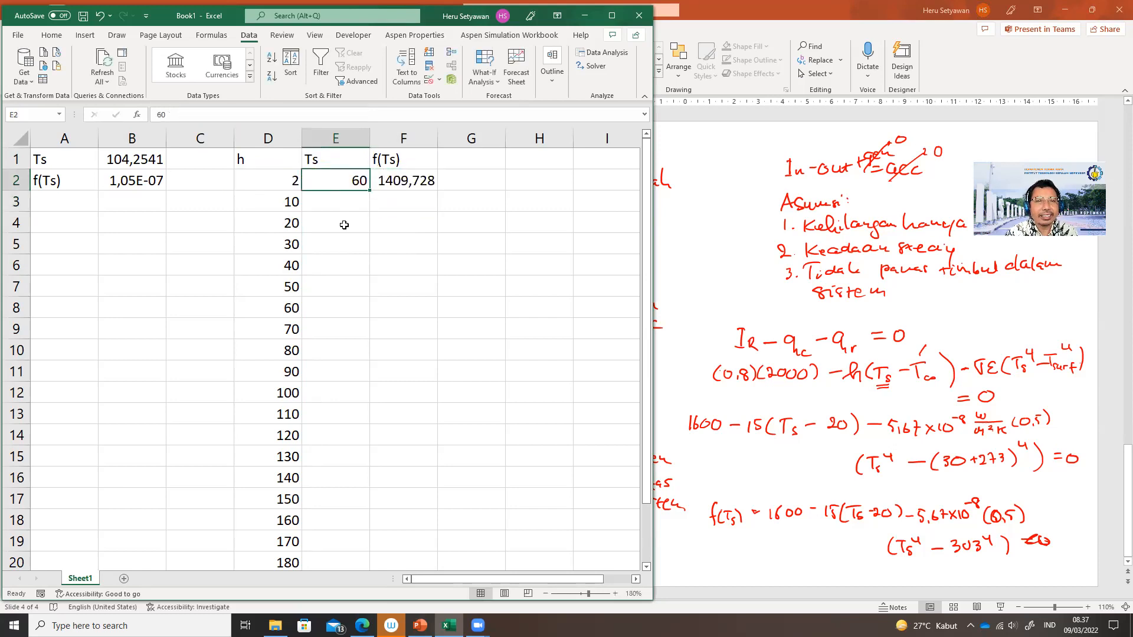
left_click(403, 182)
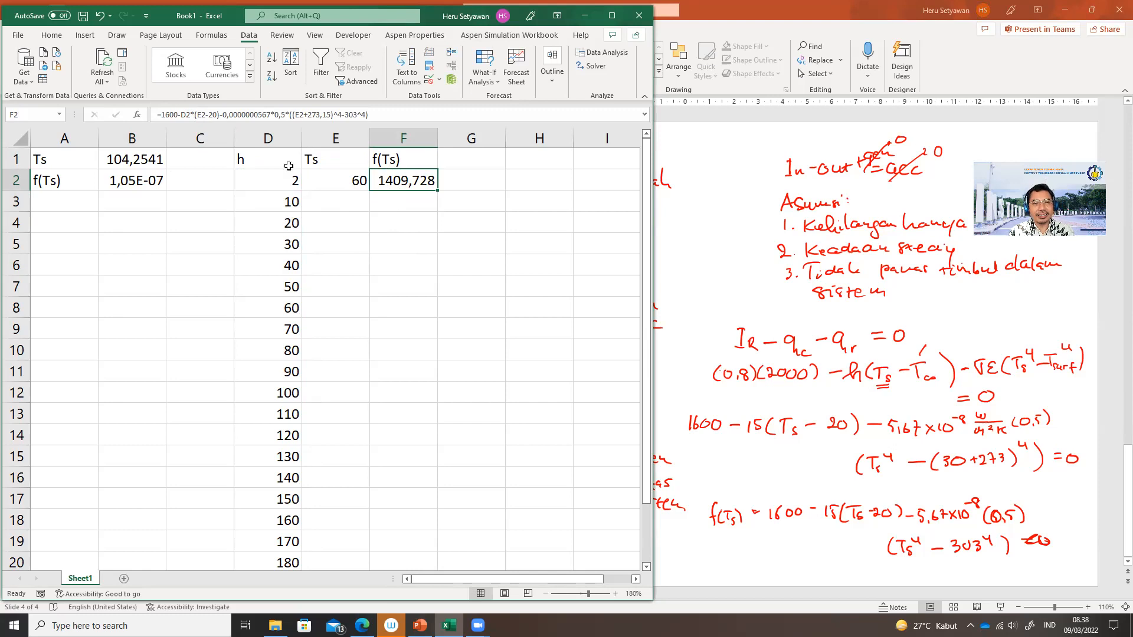
left_click(316, 179)
key("shift+Right")
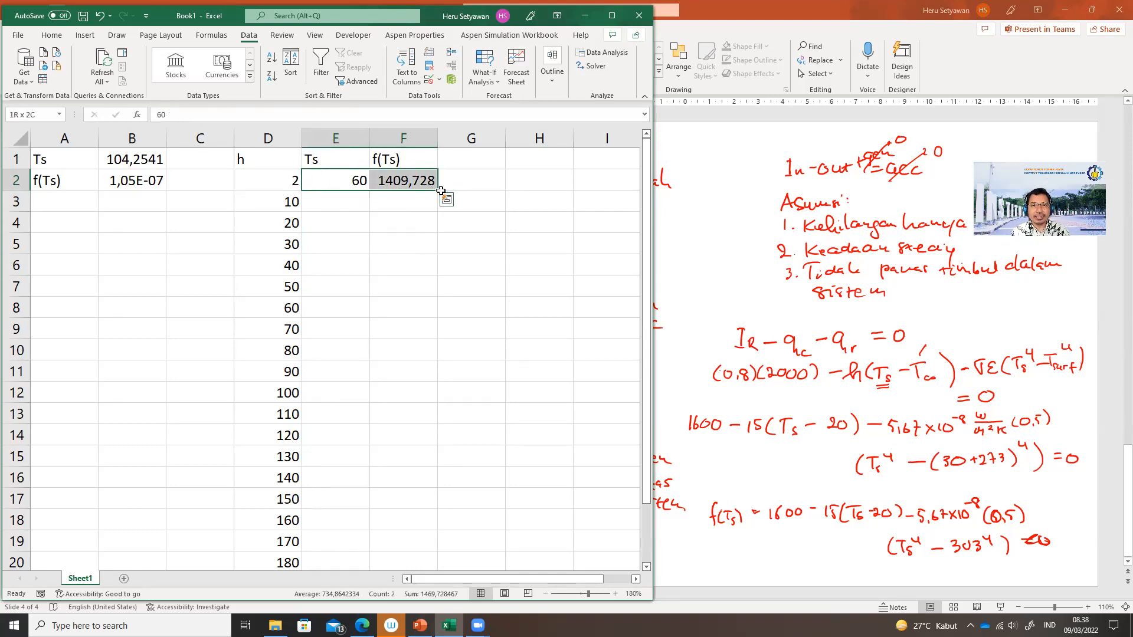
left_click_drag(438, 190, 413, 528)
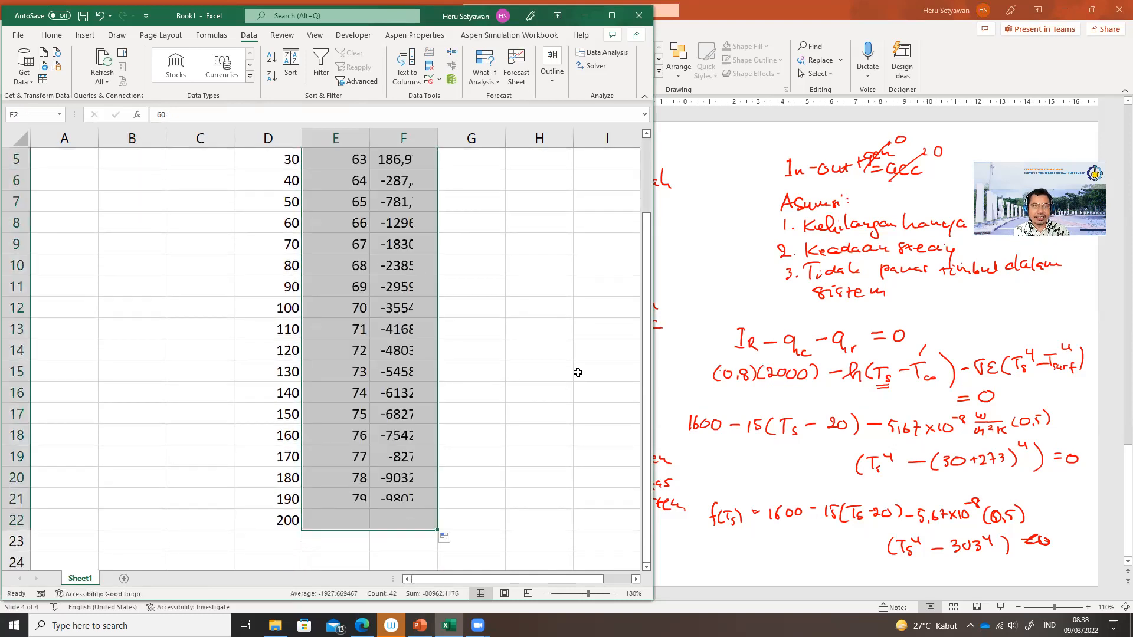
scroll(576, 371, "up", 2)
left_click(481, 242)
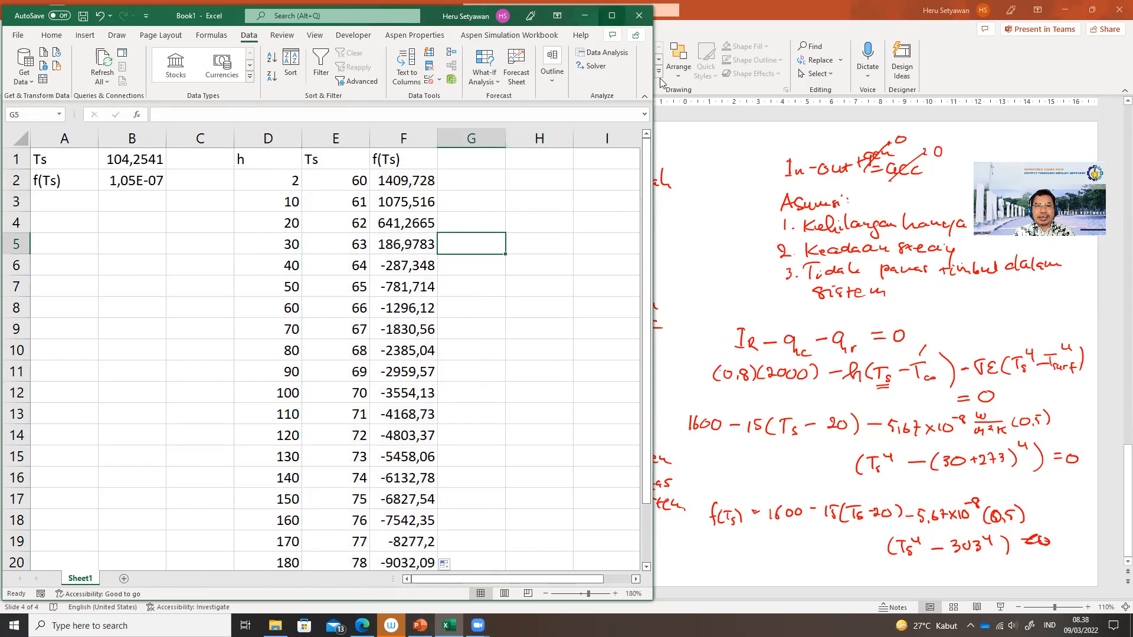
Maximize the workbook window and run Goal Seek to bring F2 to 0 by changing E2, accepting the solution.
left_click(612, 15)
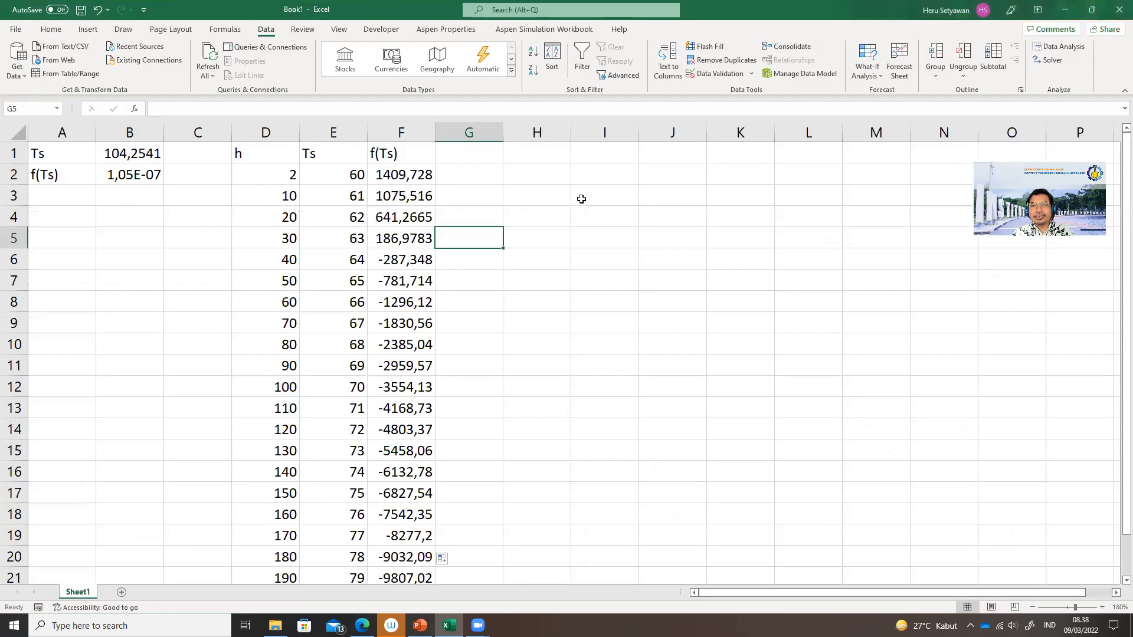
left_click(871, 70)
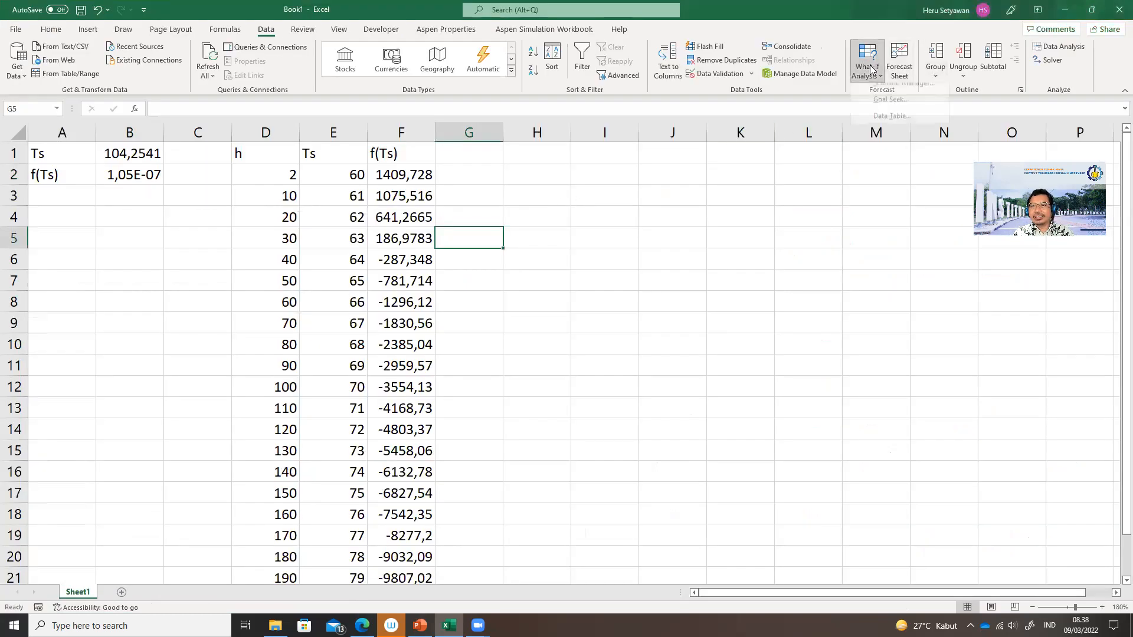
left_click(562, 196)
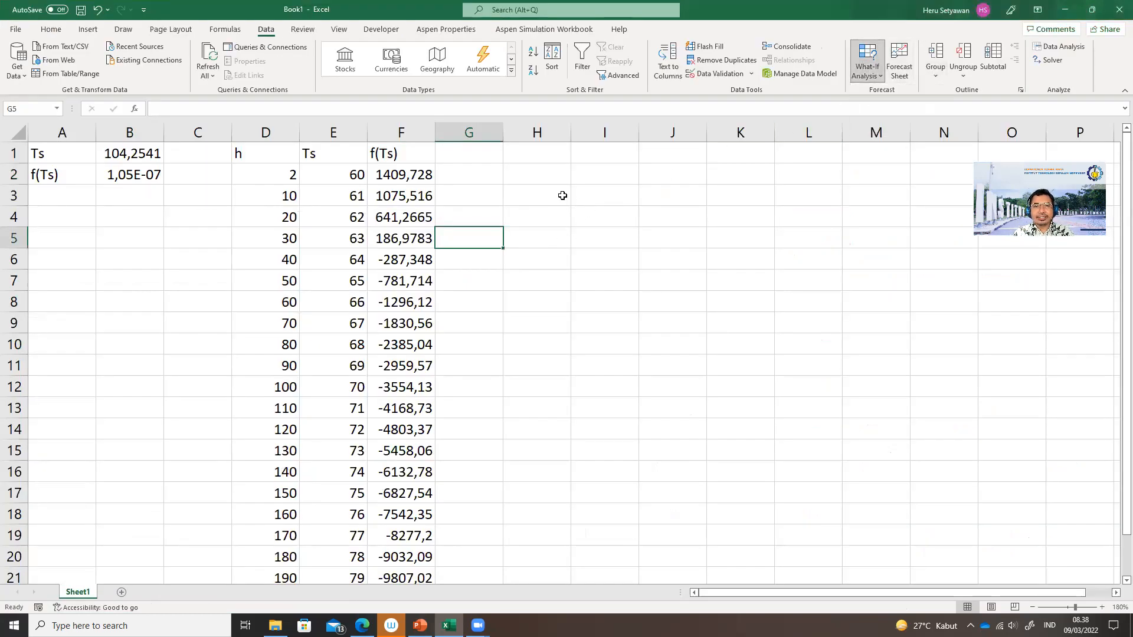
left_click(394, 172)
left_click(866, 66)
left_click(870, 109)
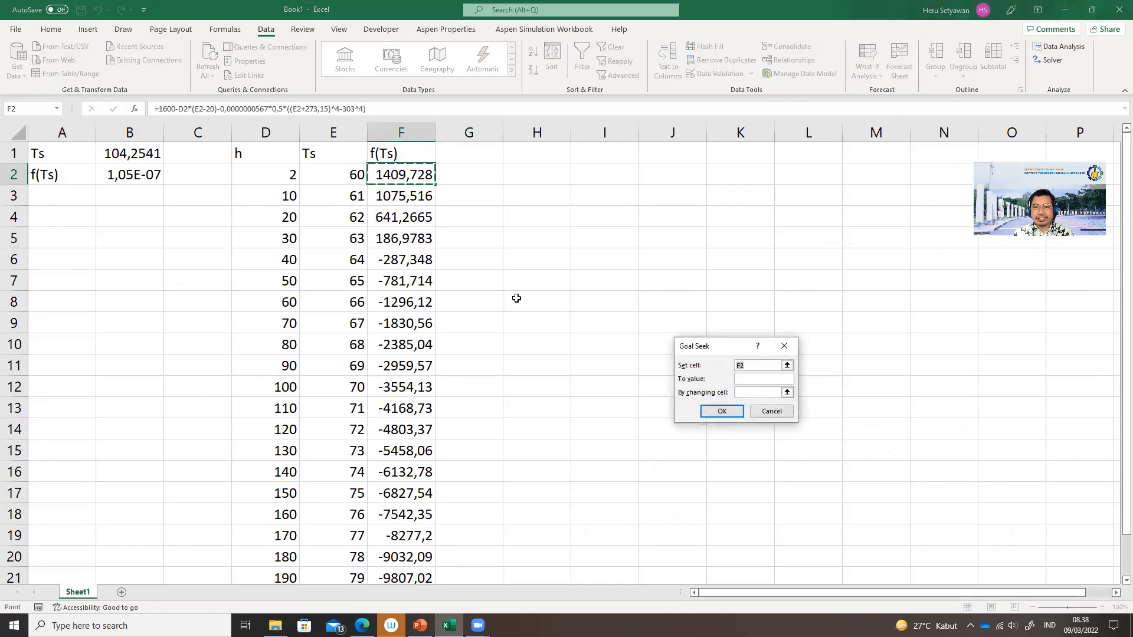
left_click(767, 380)
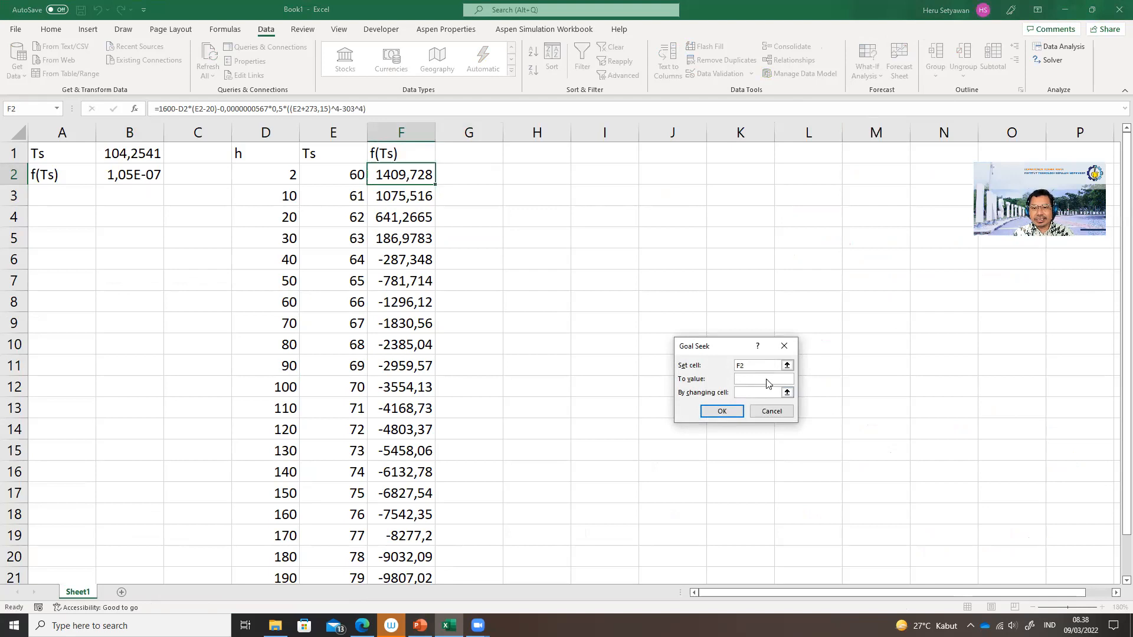
left_click(762, 392)
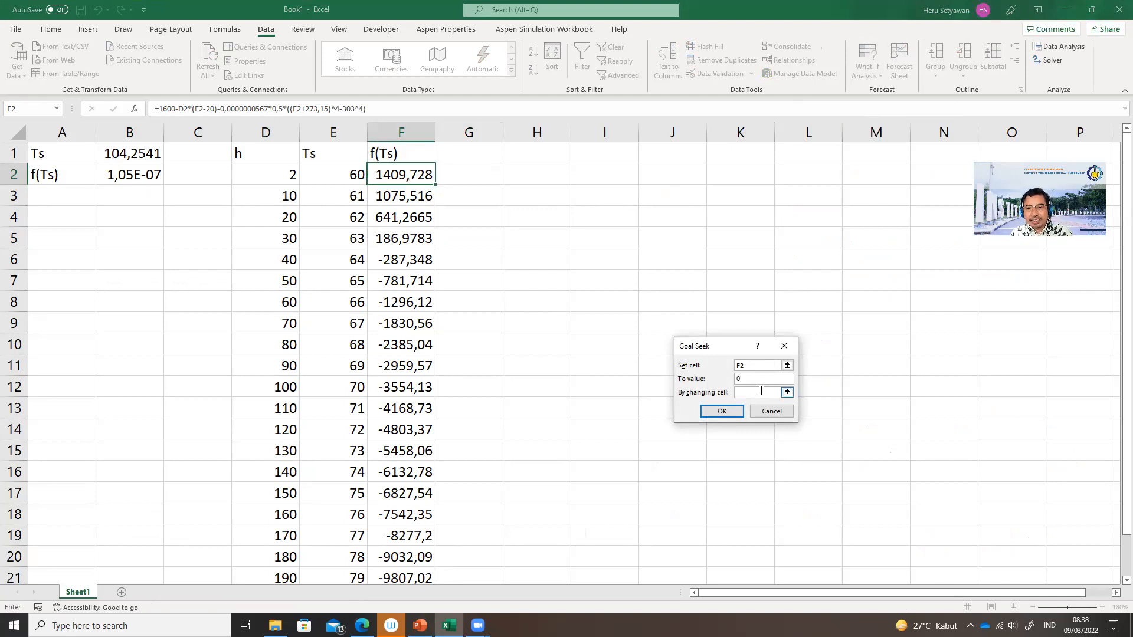
left_click(352, 177)
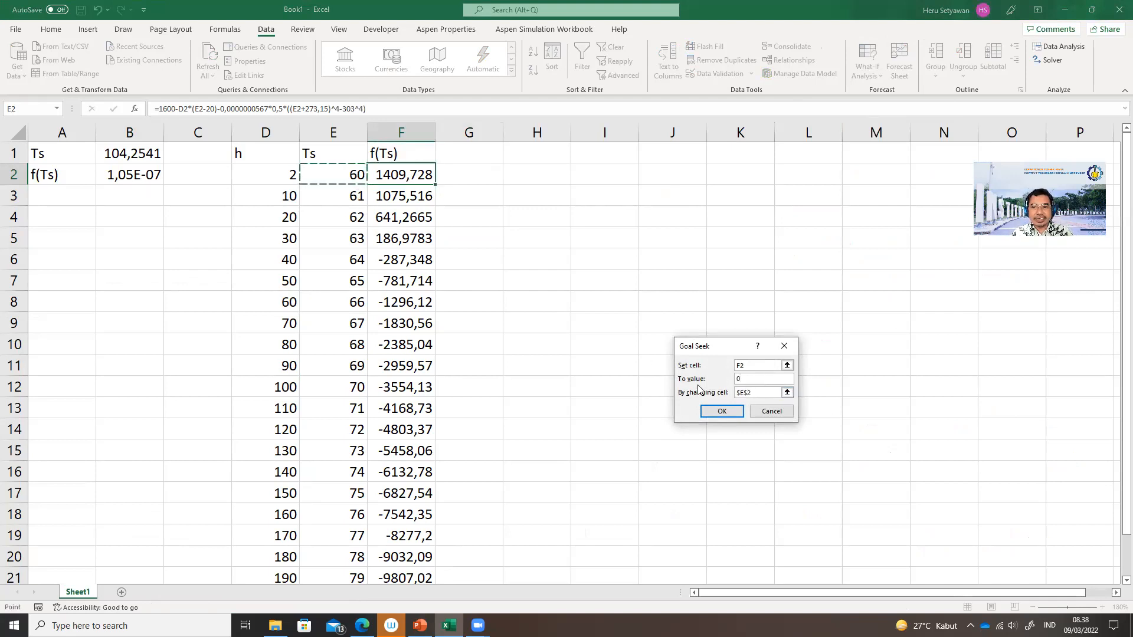
left_click(725, 412)
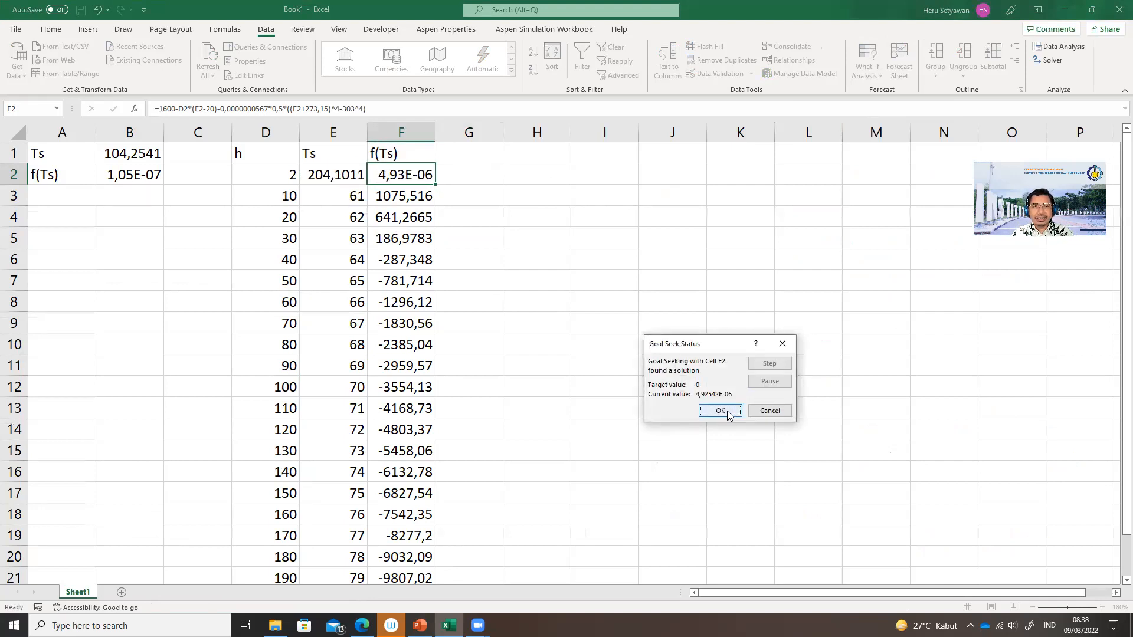
left_click(719, 411)
Run Goal Seek to bring F3 to 0 by changing E3, accepting the solution.
left_click(397, 198)
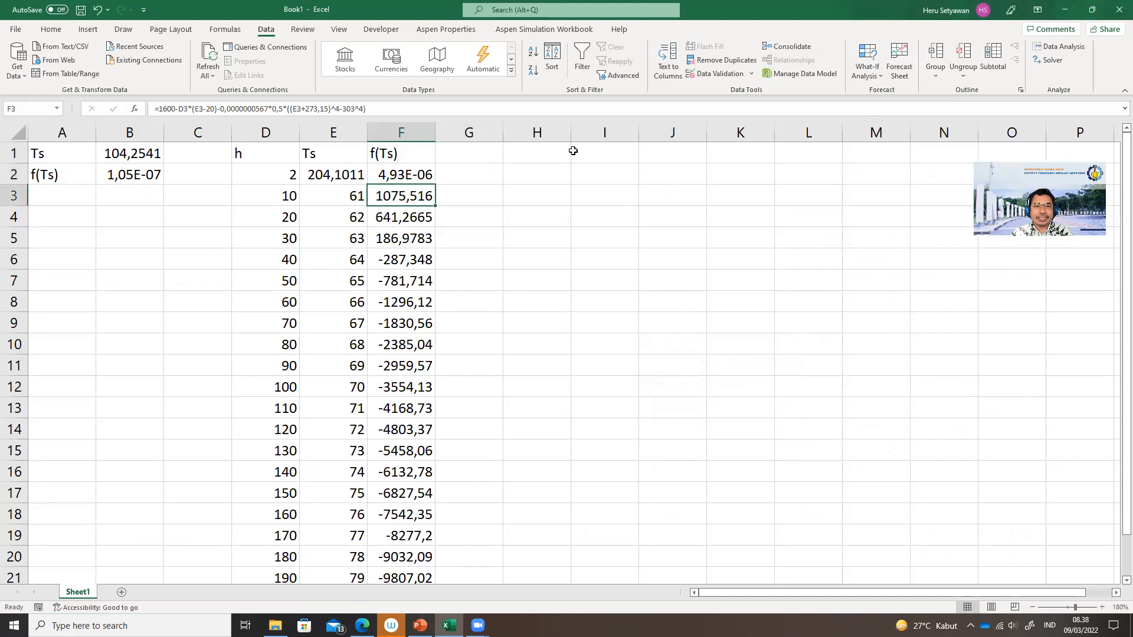
left_click(865, 68)
left_click(877, 112)
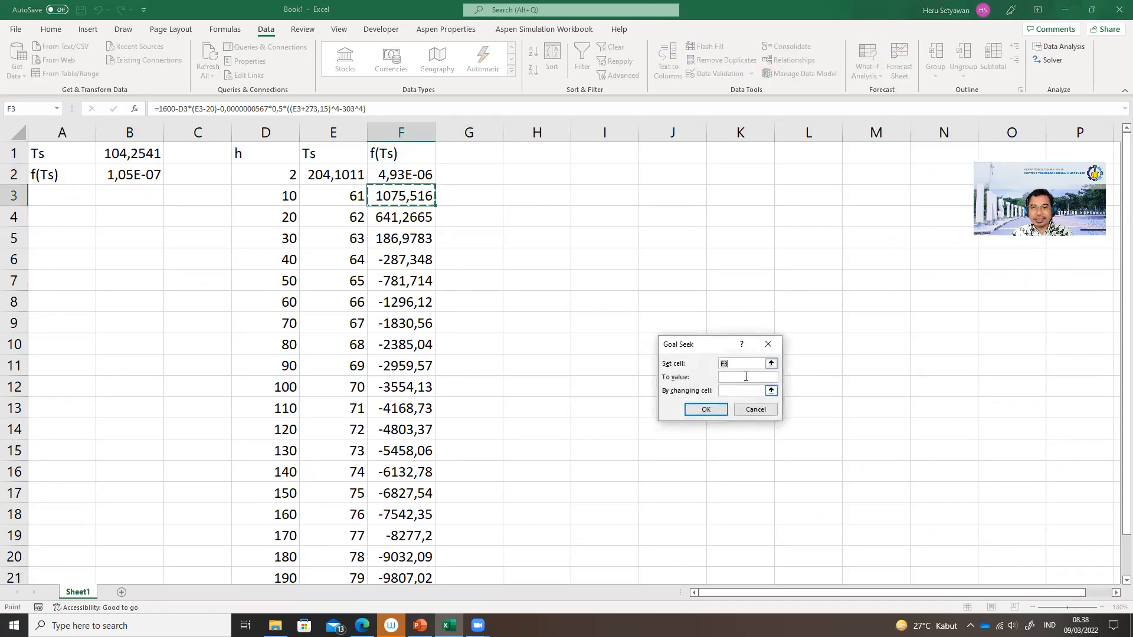
left_click(743, 376)
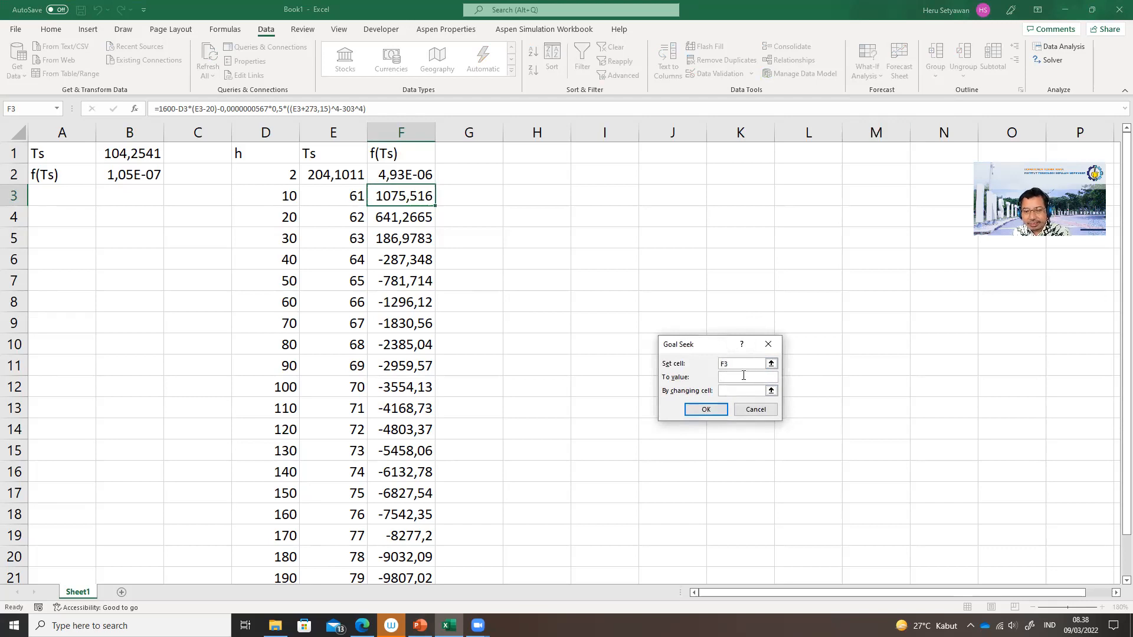
left_click(737, 387)
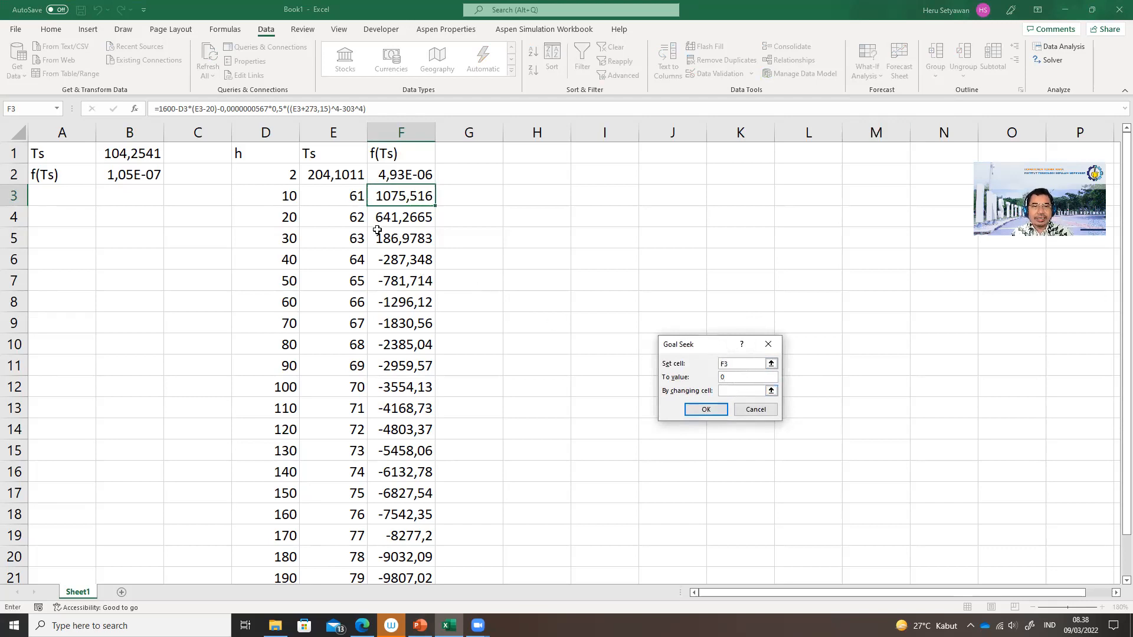
left_click(348, 200)
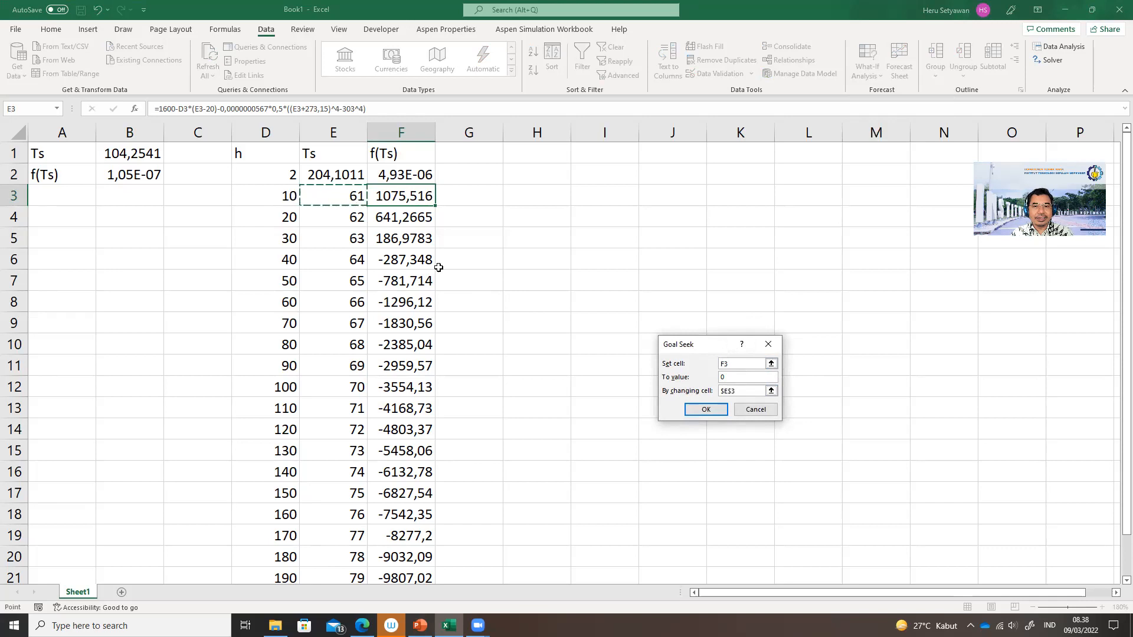
left_click(704, 410)
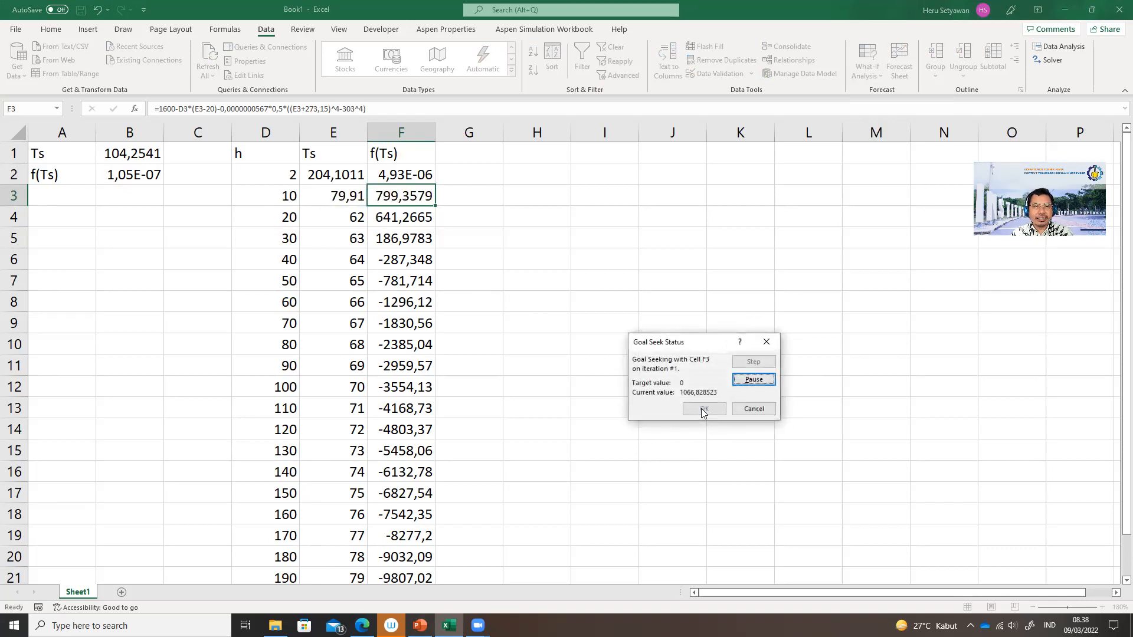
left_click(704, 408)
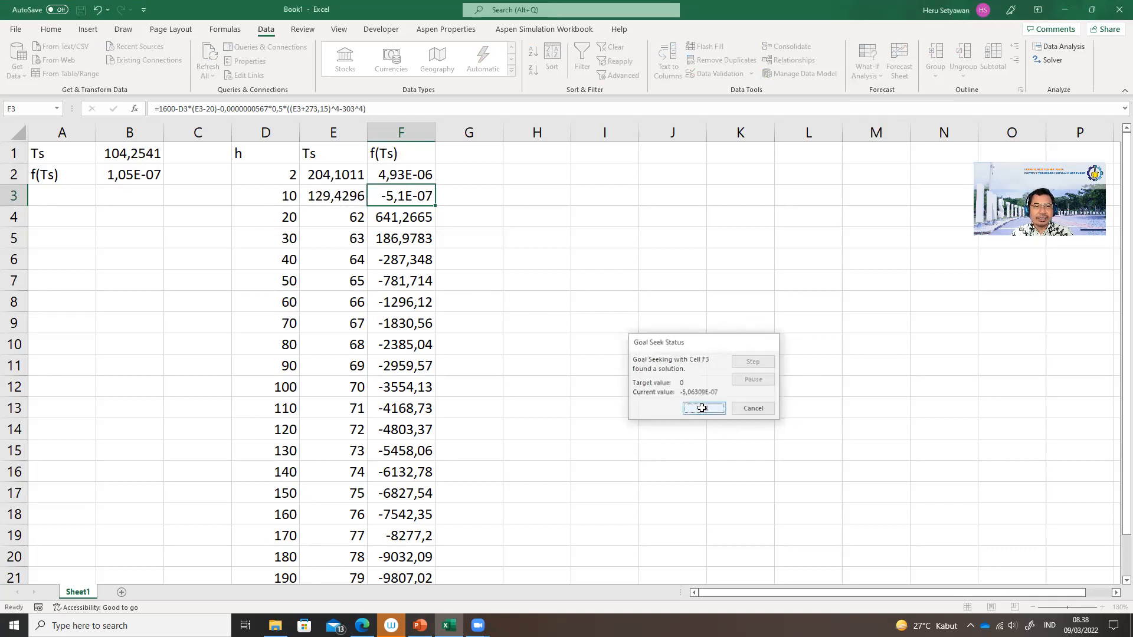
Run Goal Seek to bring F4 to 0 by changing E4, accepting the solution.
left_click(406, 217)
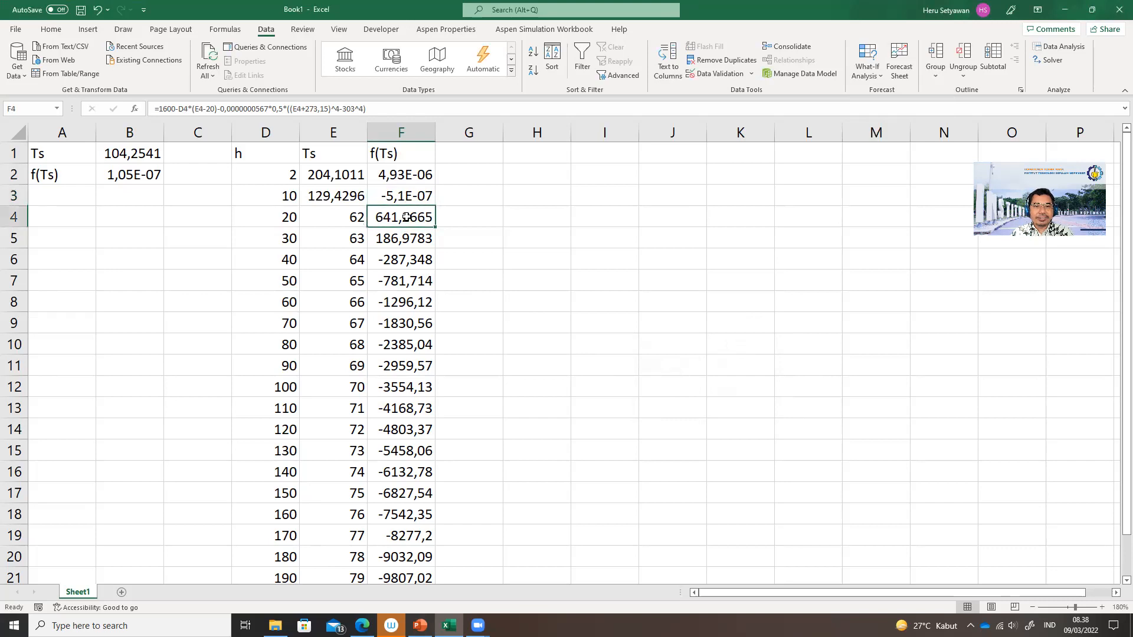
left_click(872, 74)
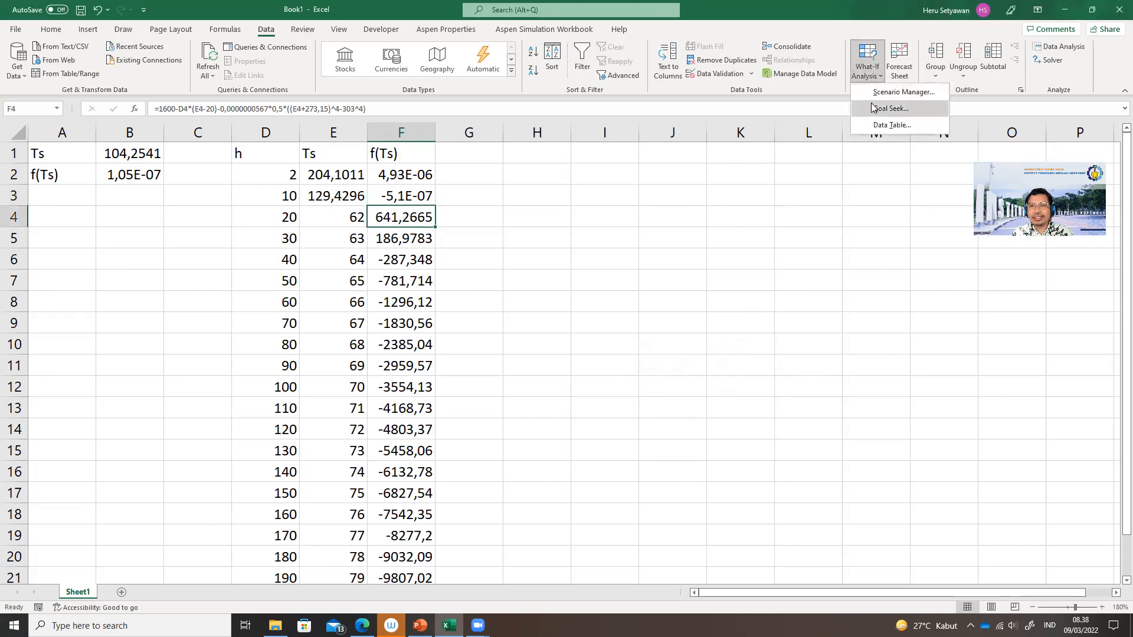
left_click(890, 108)
left_click(717, 376)
type("0")
key("Tab")
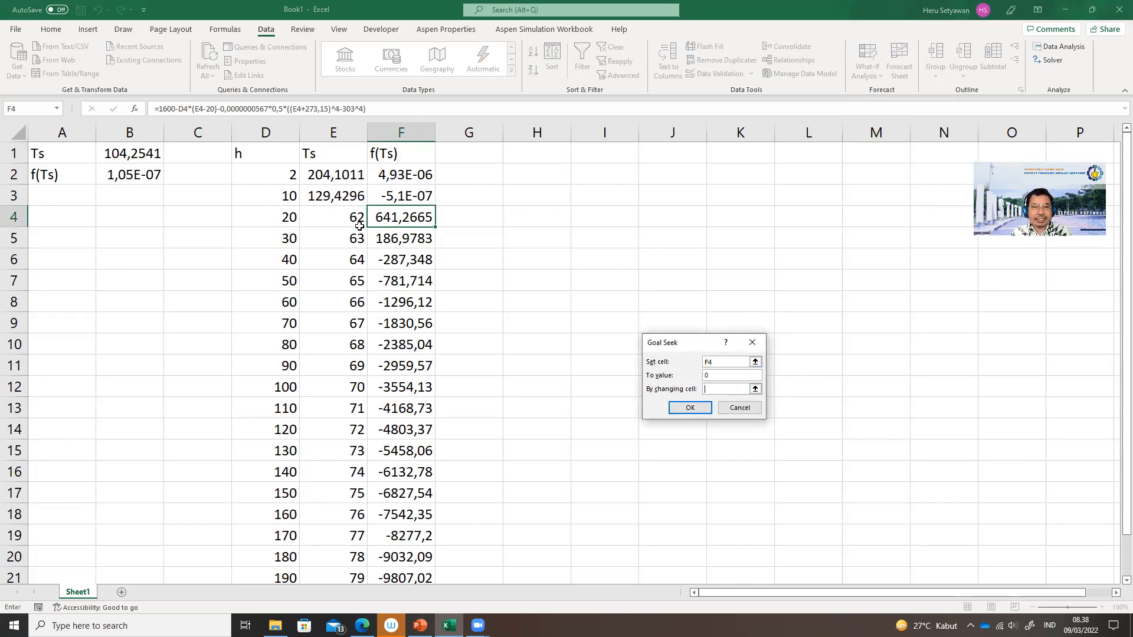
left_click(690, 407)
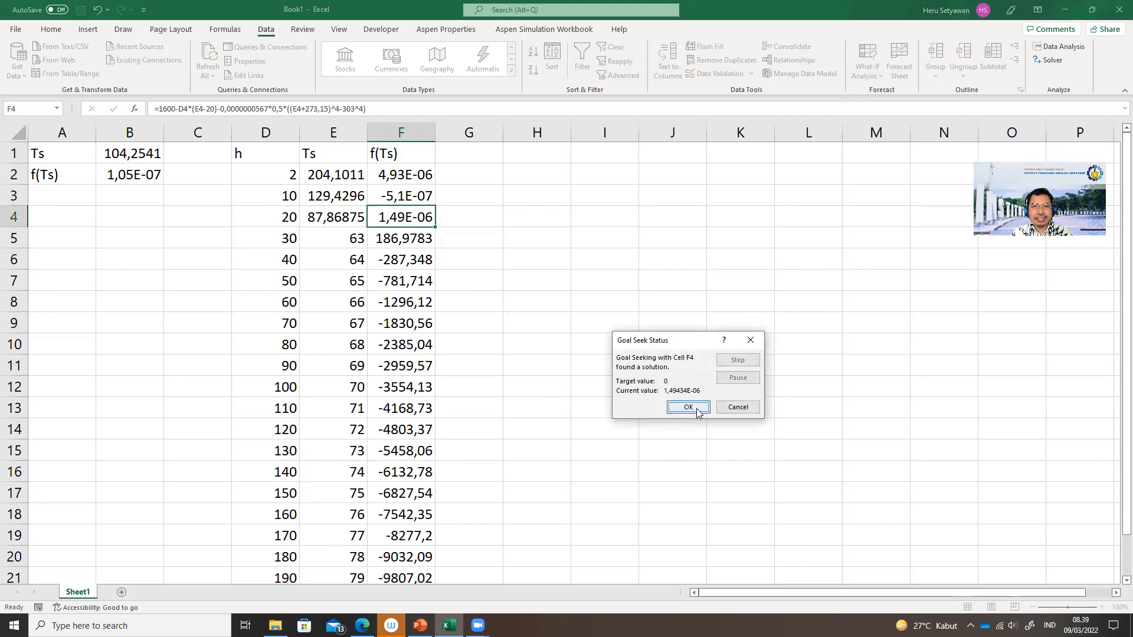
left_click(688, 407)
Run Goal Seek to bring F5 to 0 by changing E5, accepting the solution.
left_click(867, 75)
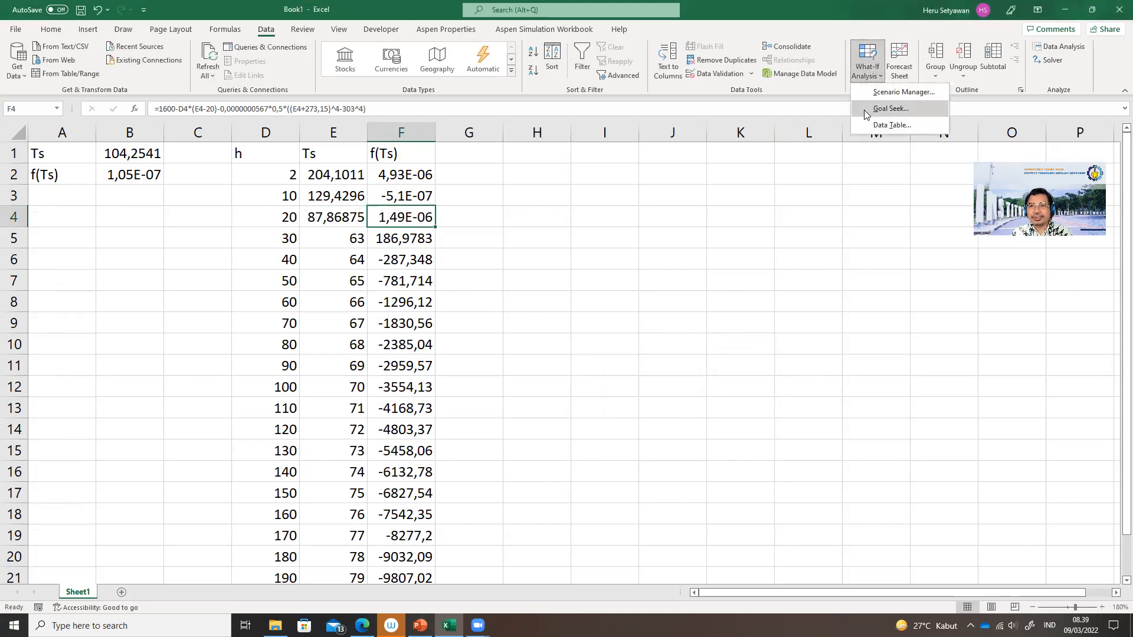
left_click(890, 109)
left_click(413, 238)
left_click(706, 373)
left_click(712, 387)
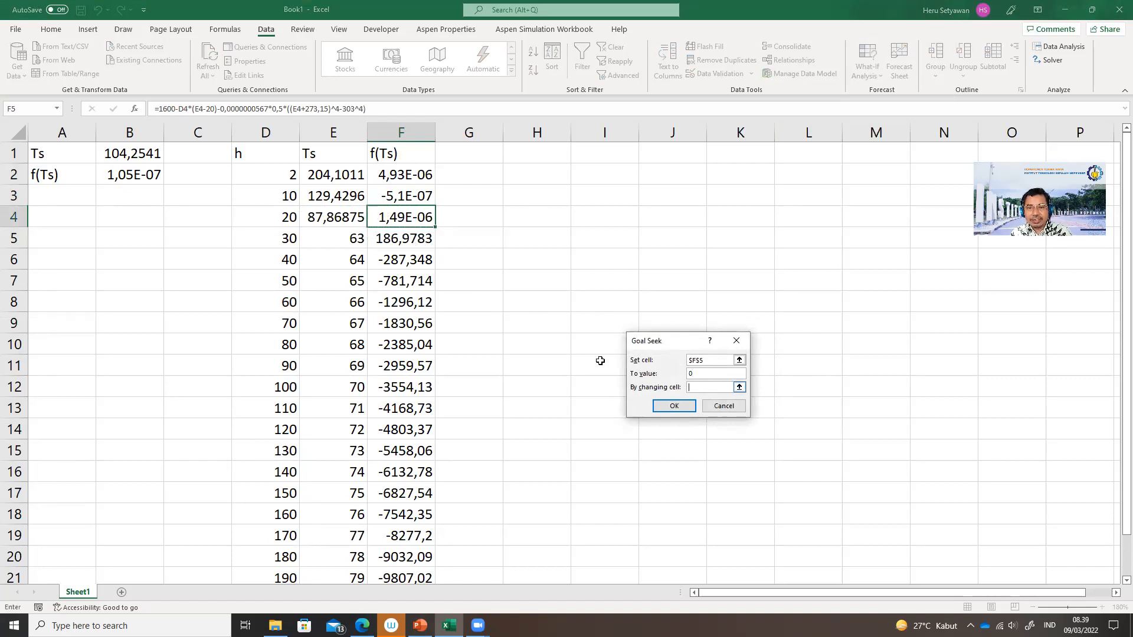
left_click(347, 238)
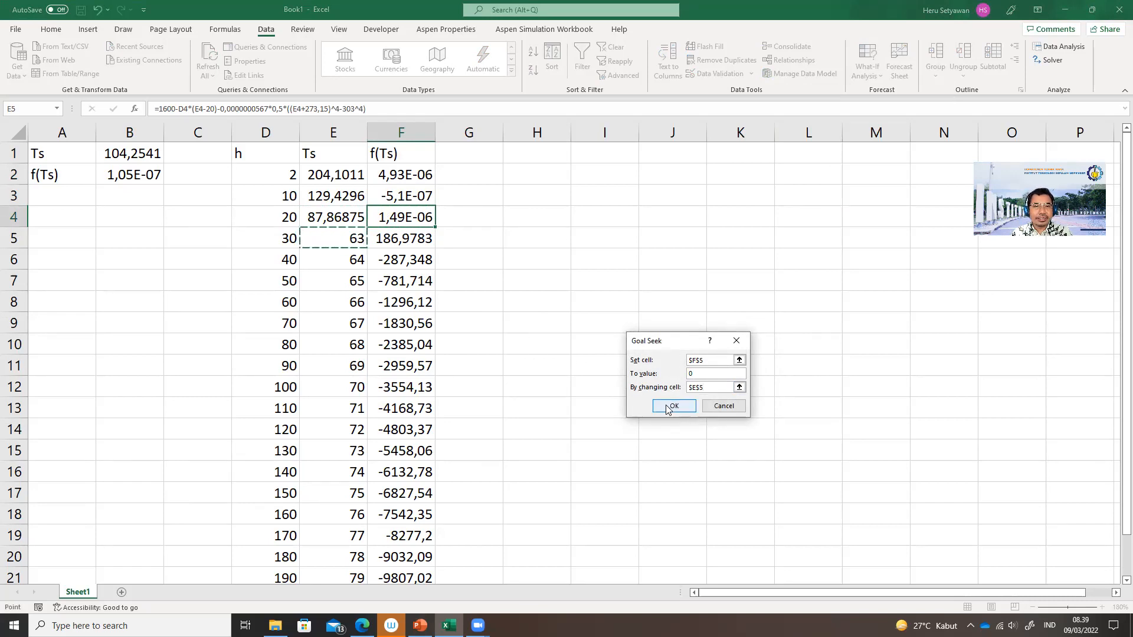
left_click(673, 407)
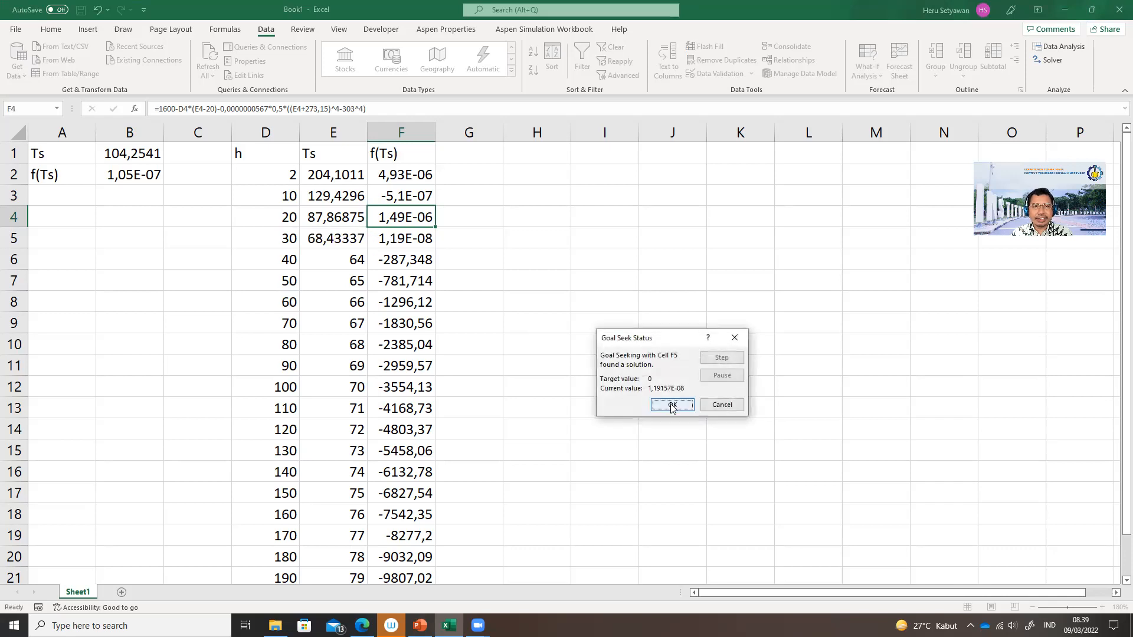
left_click(672, 405)
Run Goal Seek to bring F6 to 0 by changing E6, accepting the solution.
left_click(431, 265)
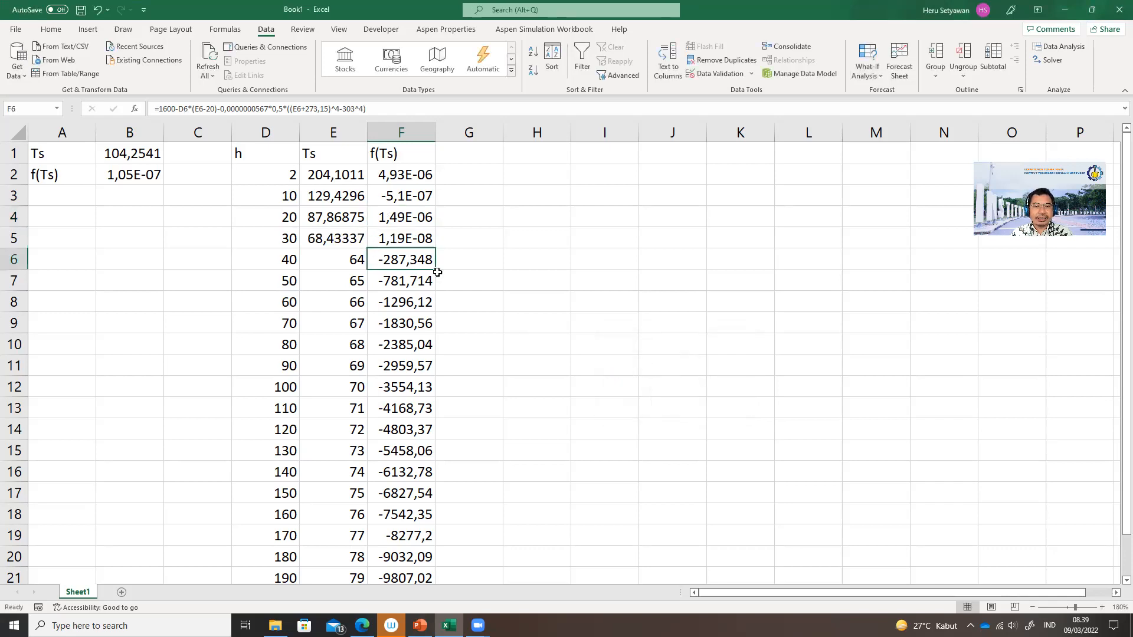
left_click(867, 66)
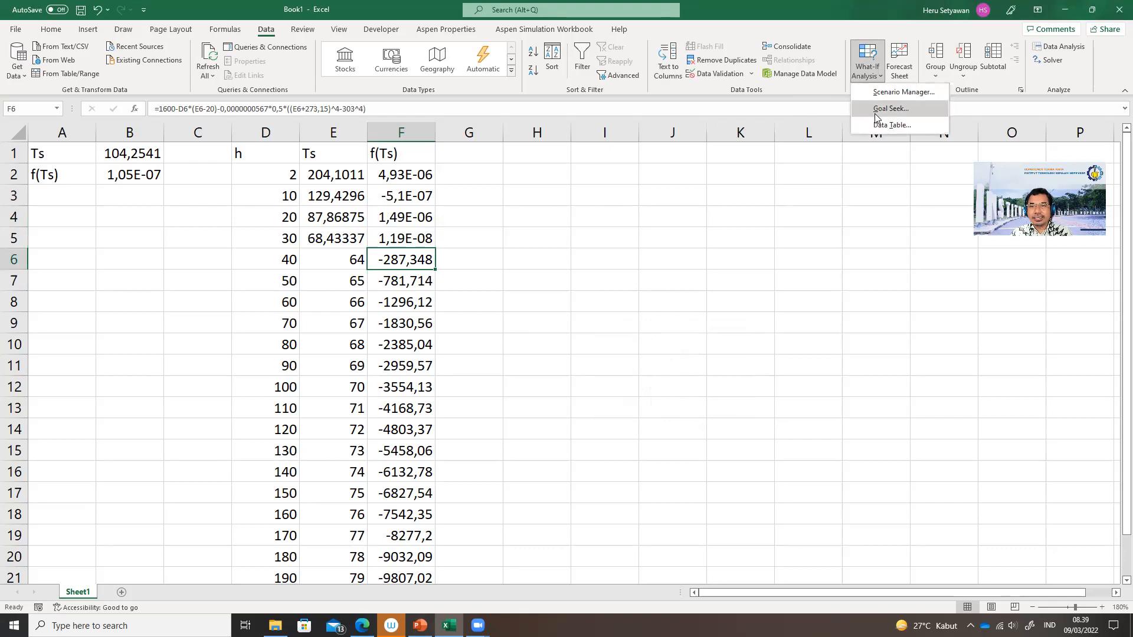
left_click(879, 119)
left_click(680, 371)
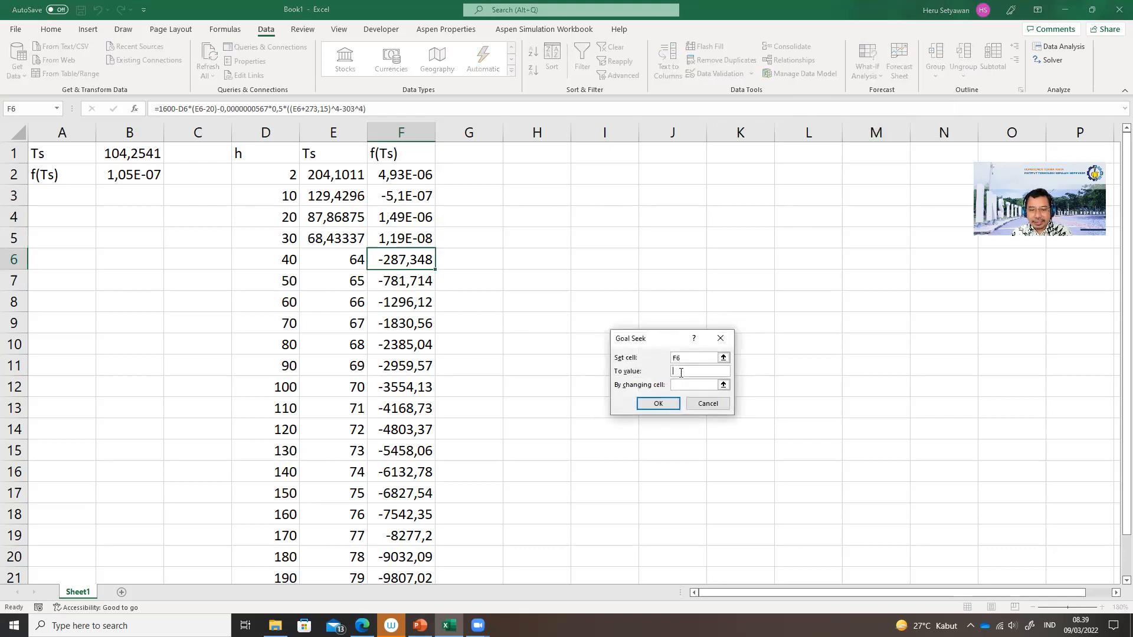
left_click(684, 384)
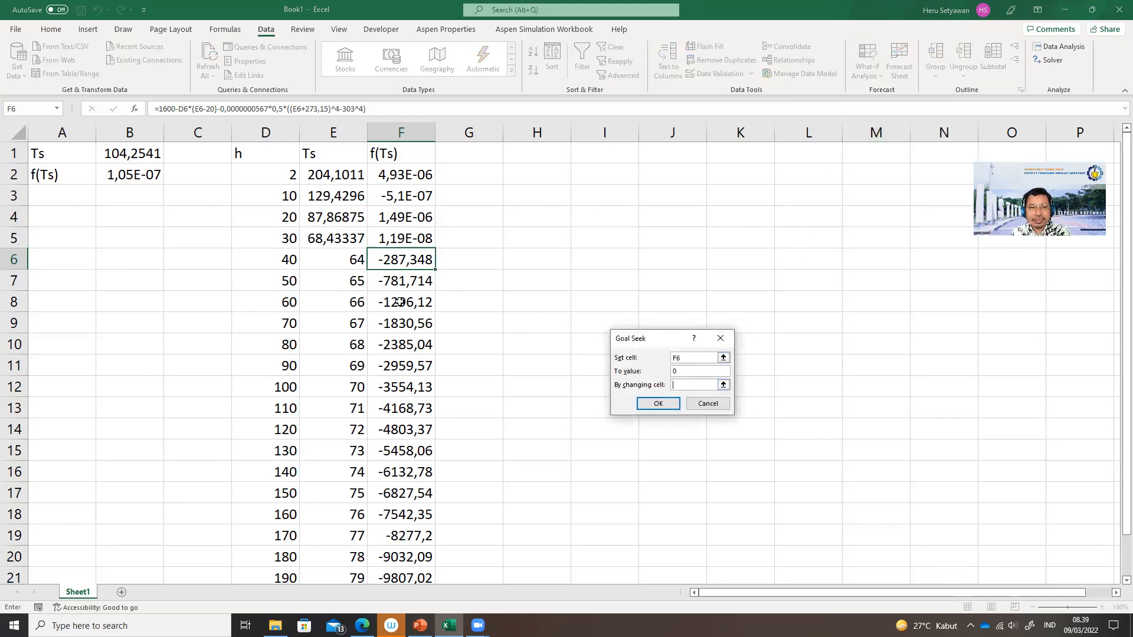
left_click(354, 263)
left_click(658, 403)
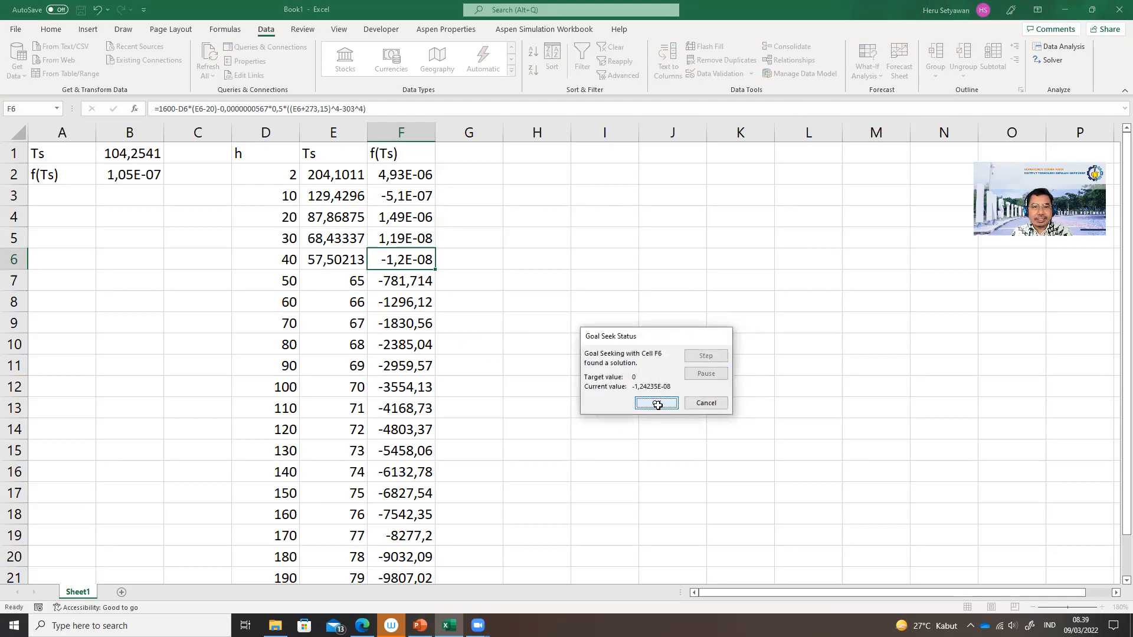
left_click(657, 404)
Run Goal Seek to bring F7 to 0 by changing E7, accepting the solution.
left_click(416, 285)
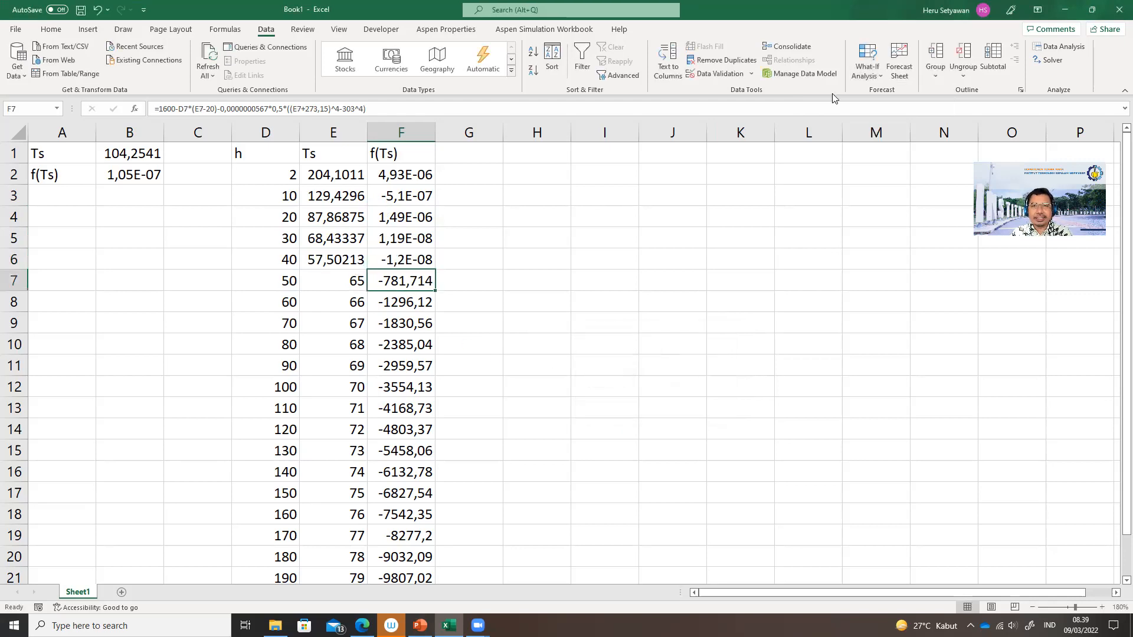
left_click(869, 68)
left_click(889, 109)
left_click(666, 370)
type("0")
key("Tab")
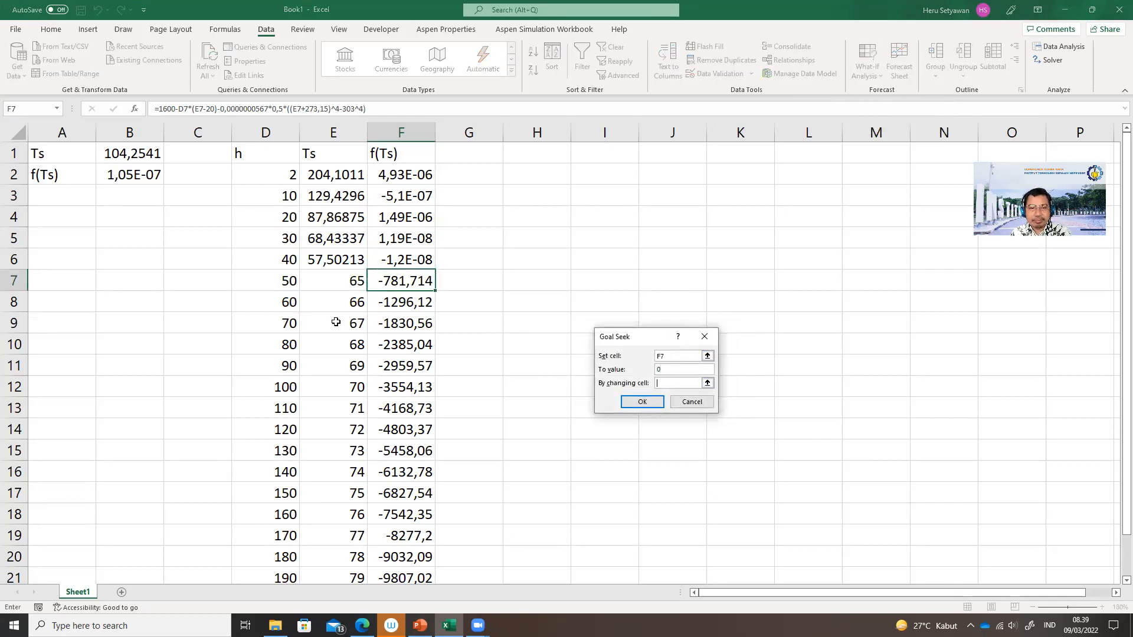
left_click(341, 282)
left_click(646, 404)
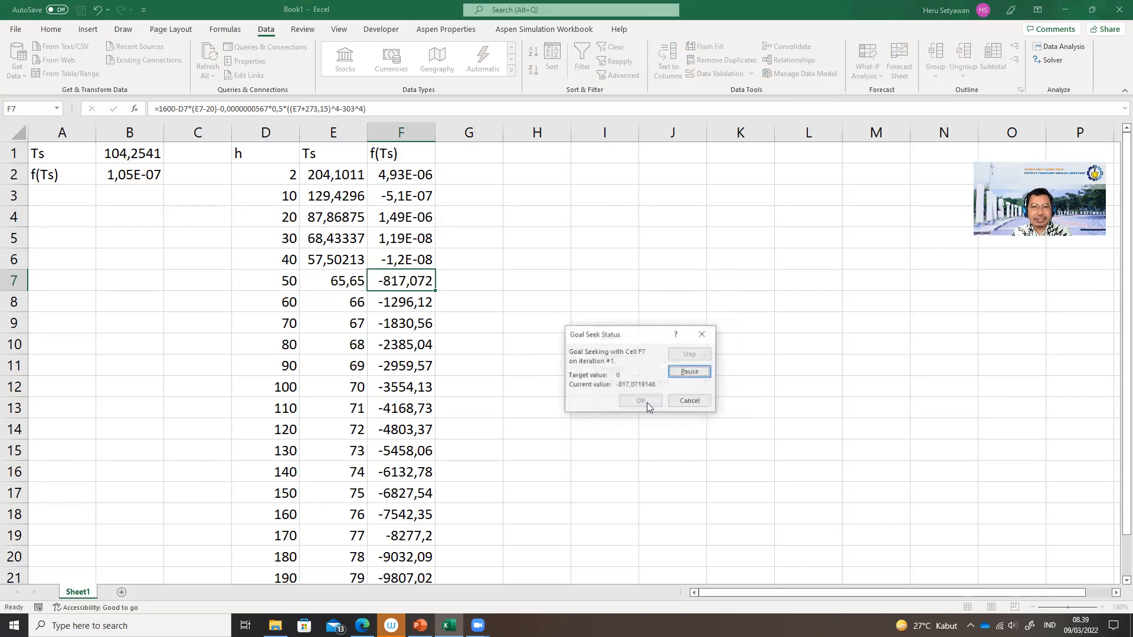
left_click(645, 403)
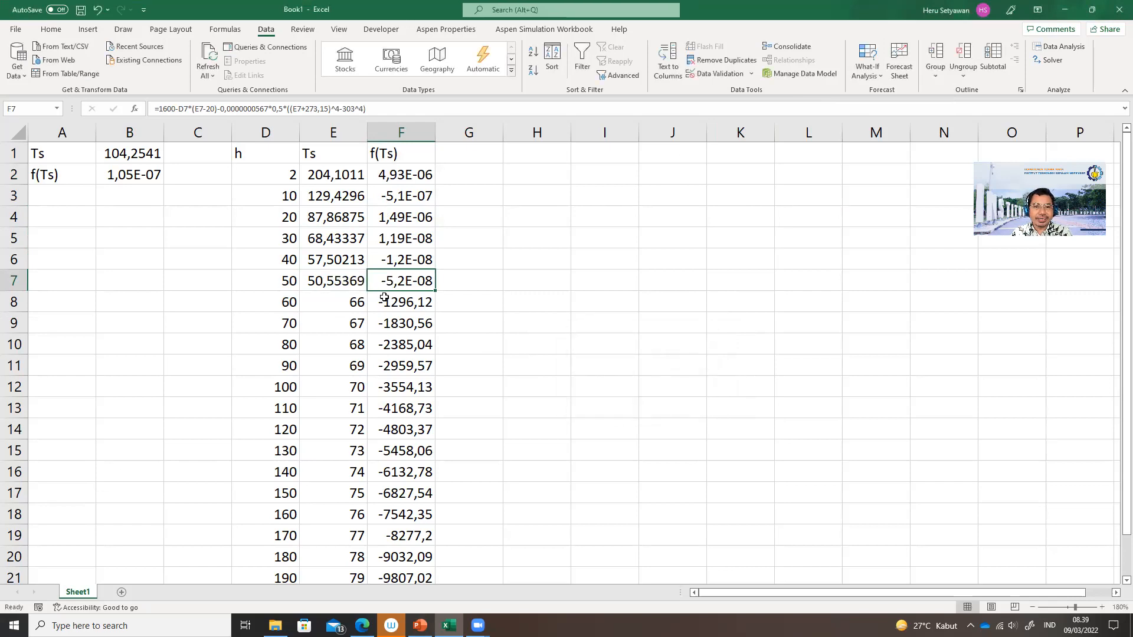
Run Goal Seek to bring F8 to 0 by changing E8, accepting the solution.
left_click(412, 302)
left_click(884, 52)
left_click(885, 123)
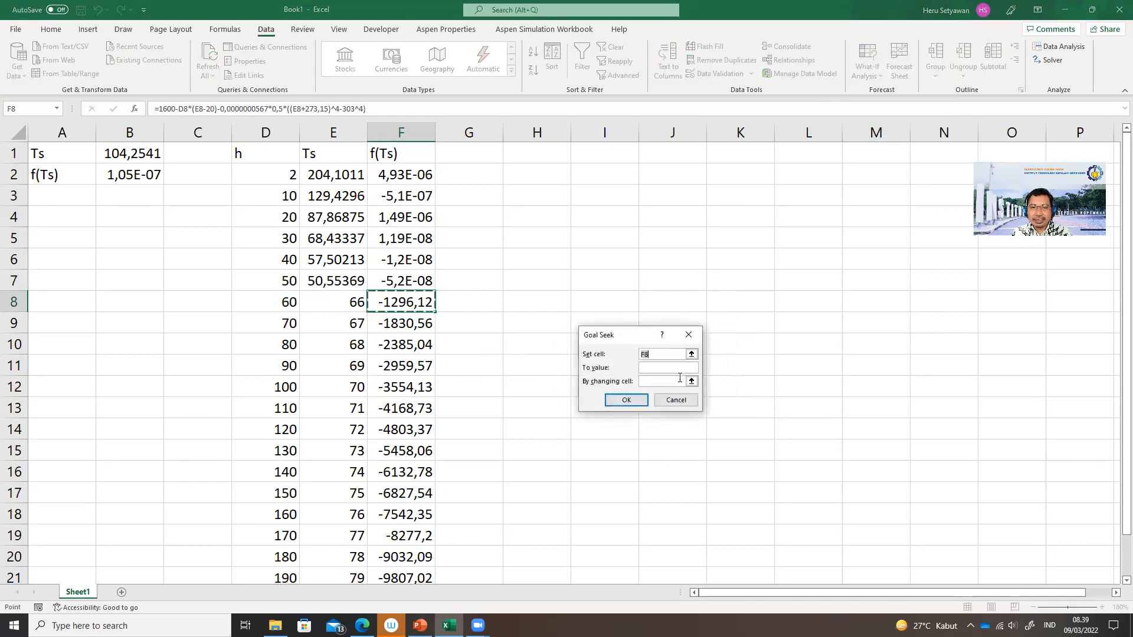
left_click(679, 367)
type("0")
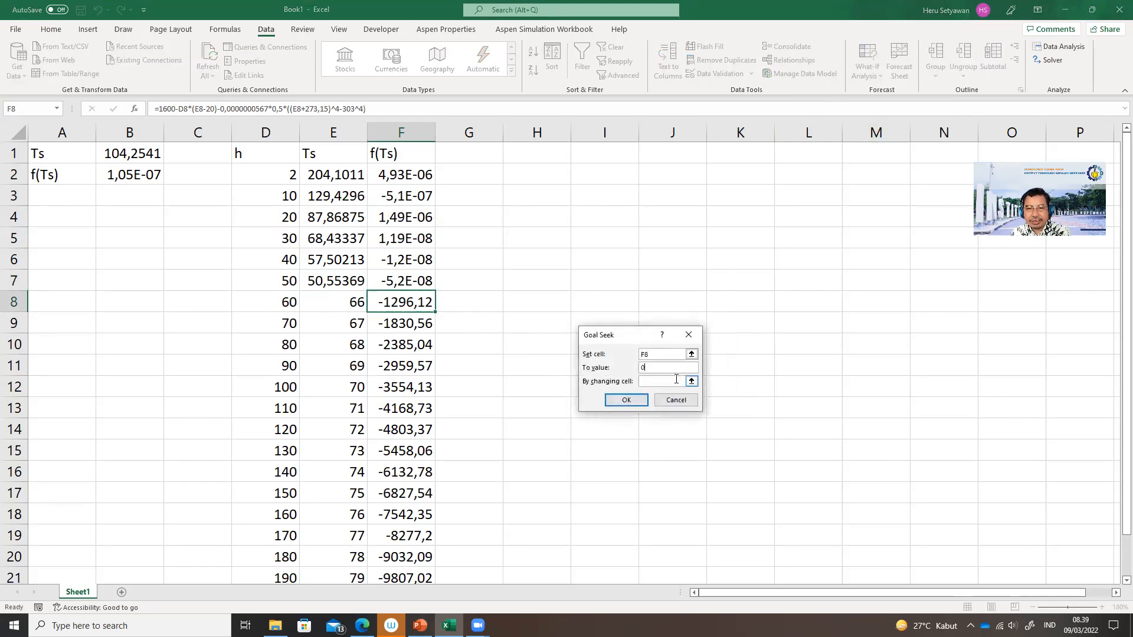
left_click(348, 306)
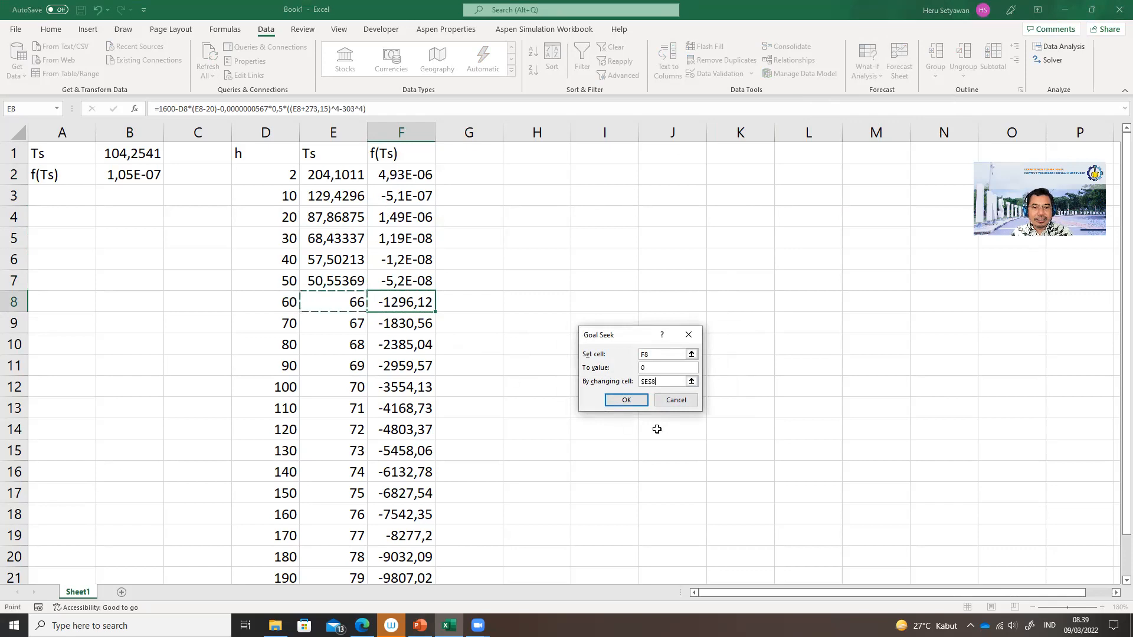
left_click(637, 406)
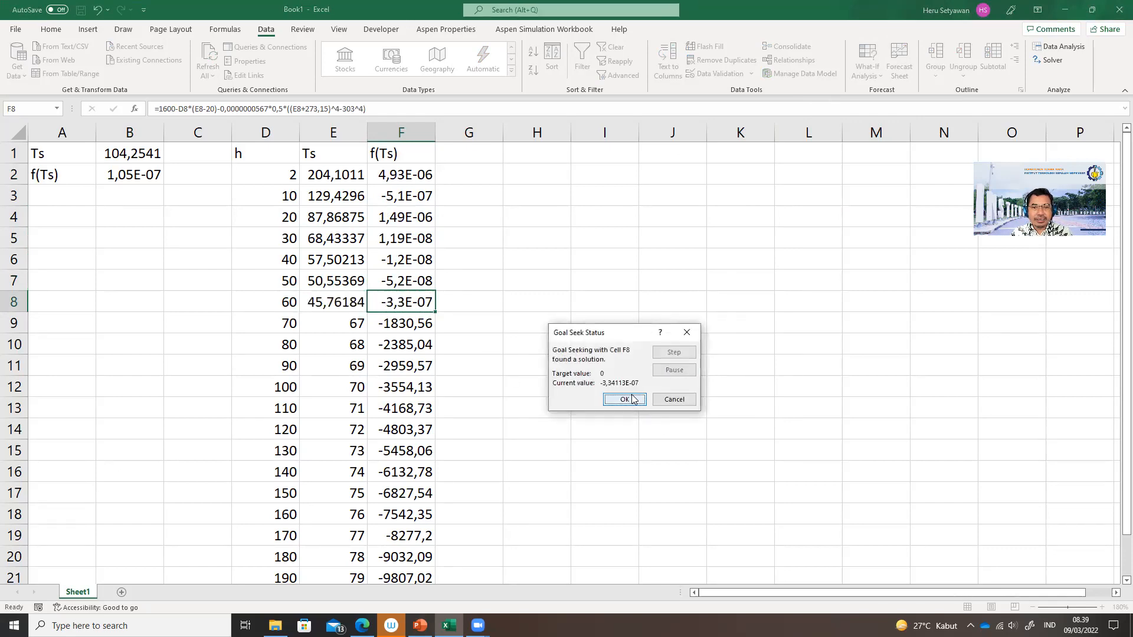
left_click(630, 402)
Run Goal Seek to bring F9 to 0 by changing E9, accepting the solution.
left_click(413, 325)
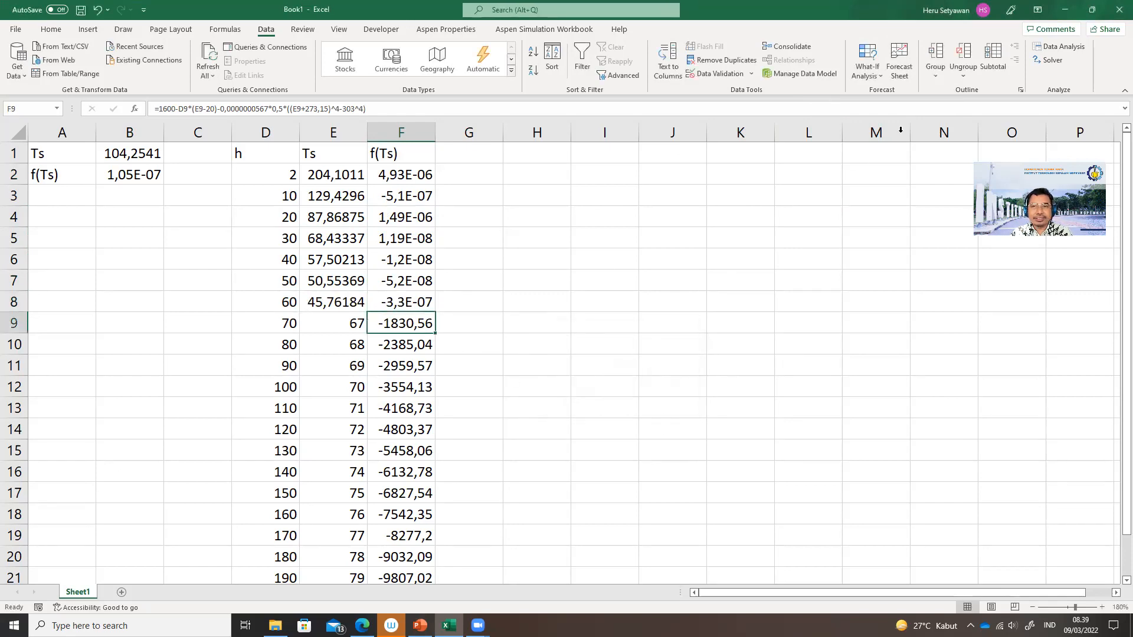
left_click(872, 60)
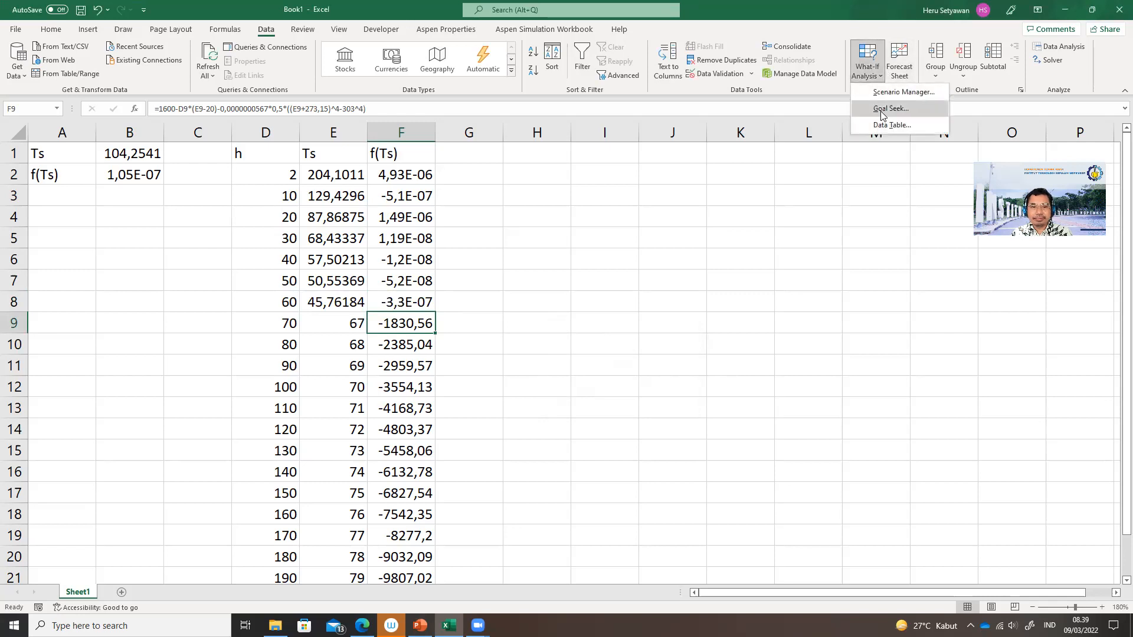
left_click(876, 106)
left_click(654, 364)
type("0")
left_click(637, 380)
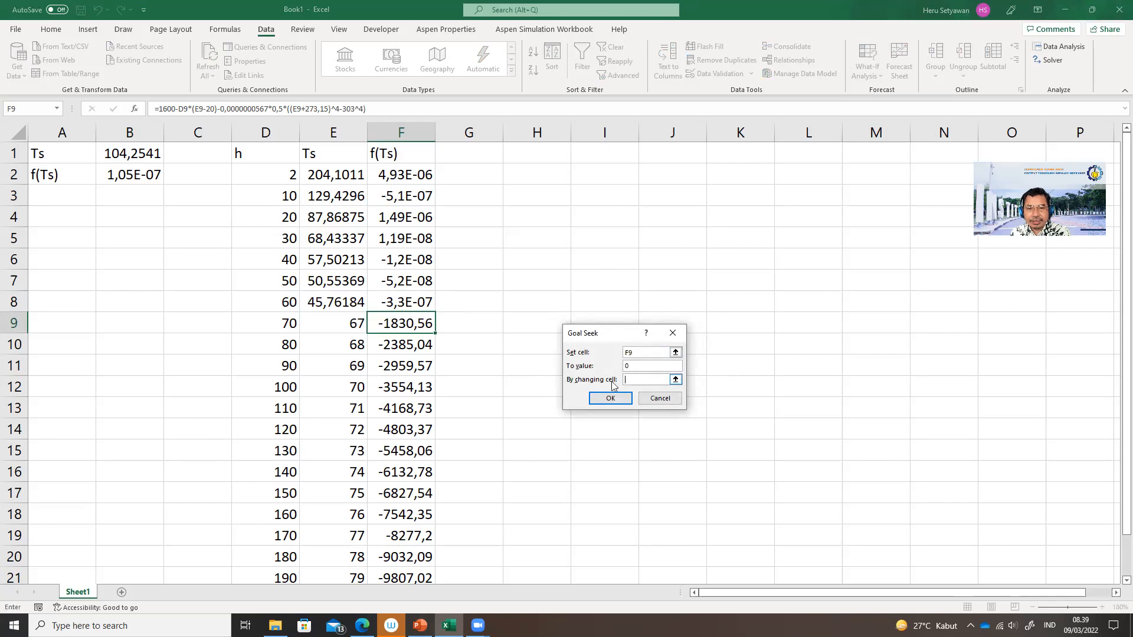
left_click(346, 328)
left_click(610, 398)
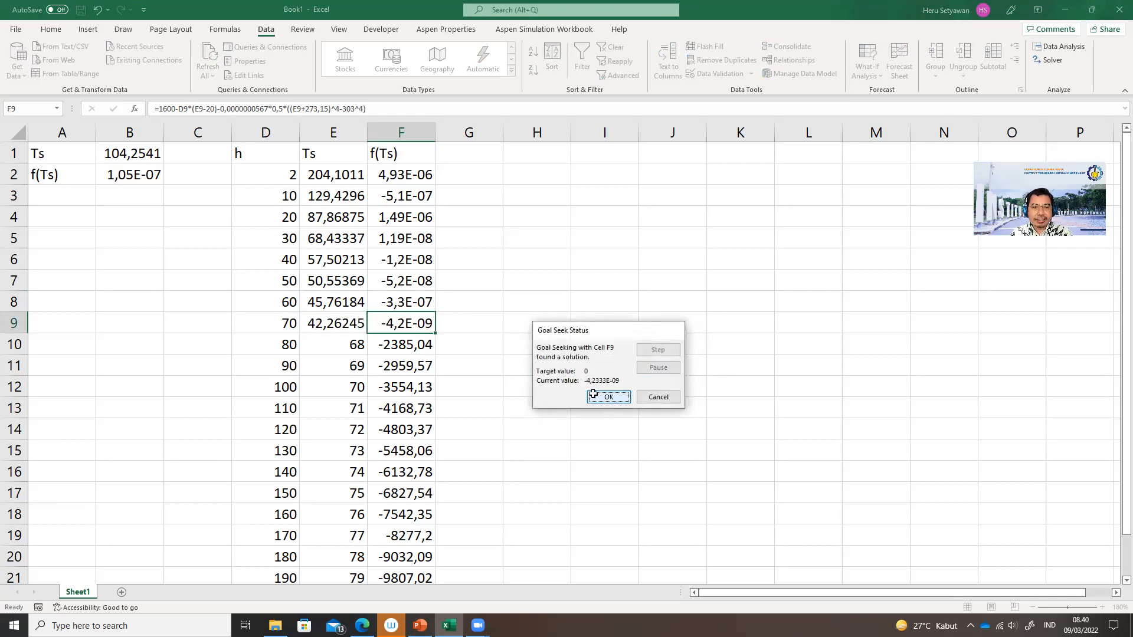
left_click(608, 399)
Run Goal Seek to bring F10 to 0 by changing E10, accepting the solution.
key("Down")
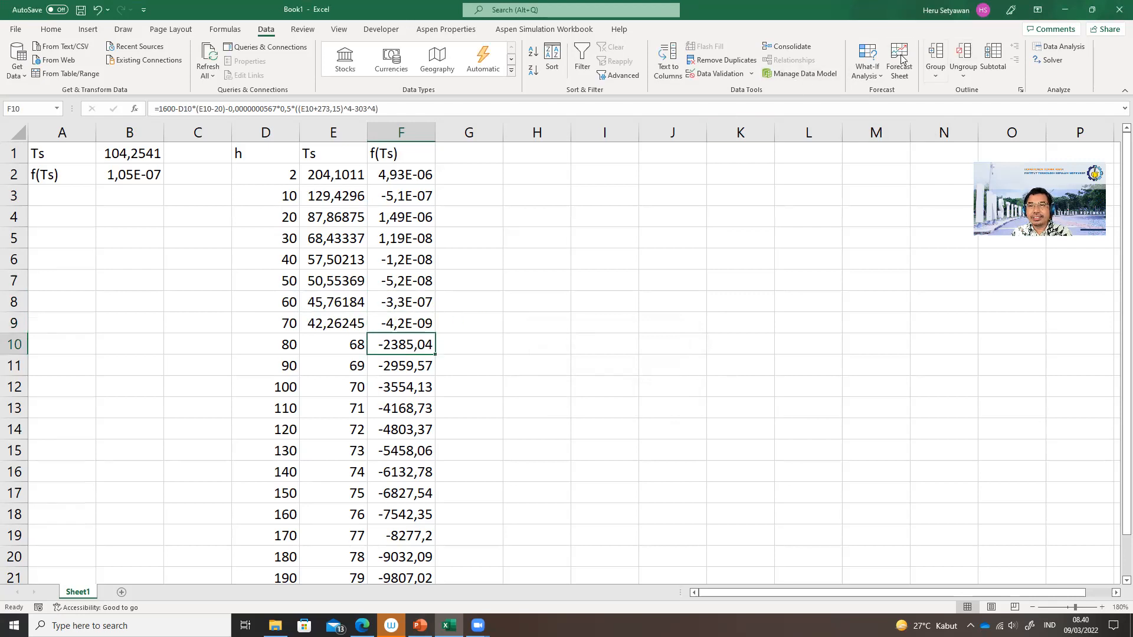
left_click(866, 66)
left_click(883, 112)
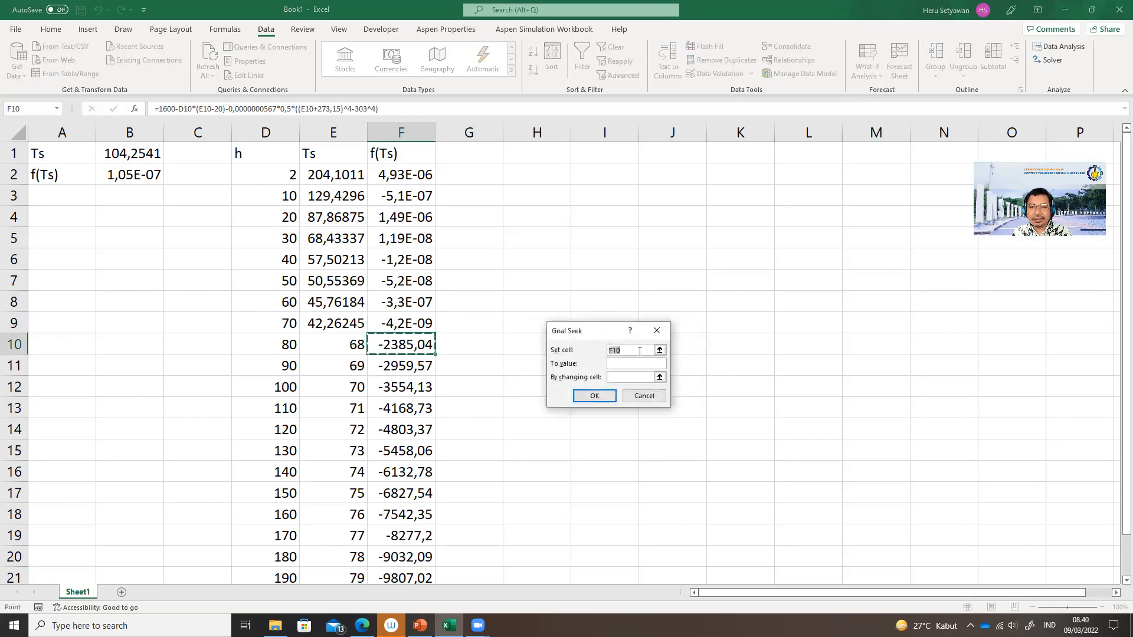
left_click(629, 363)
type("0")
left_click(617, 379)
left_click(347, 344)
left_click(592, 395)
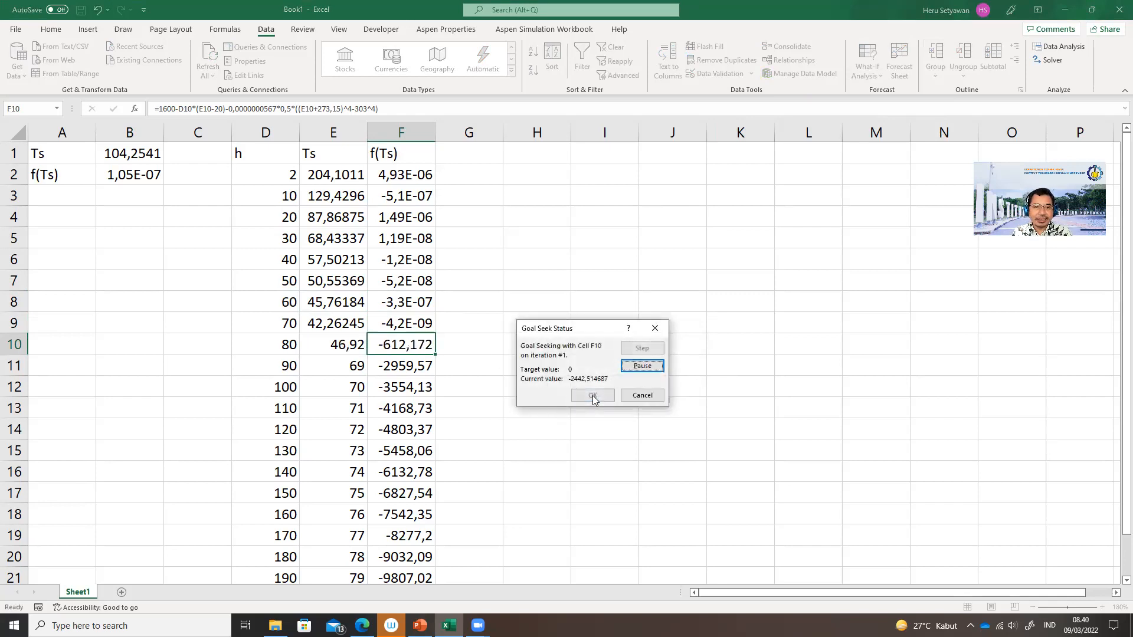
left_click(594, 395)
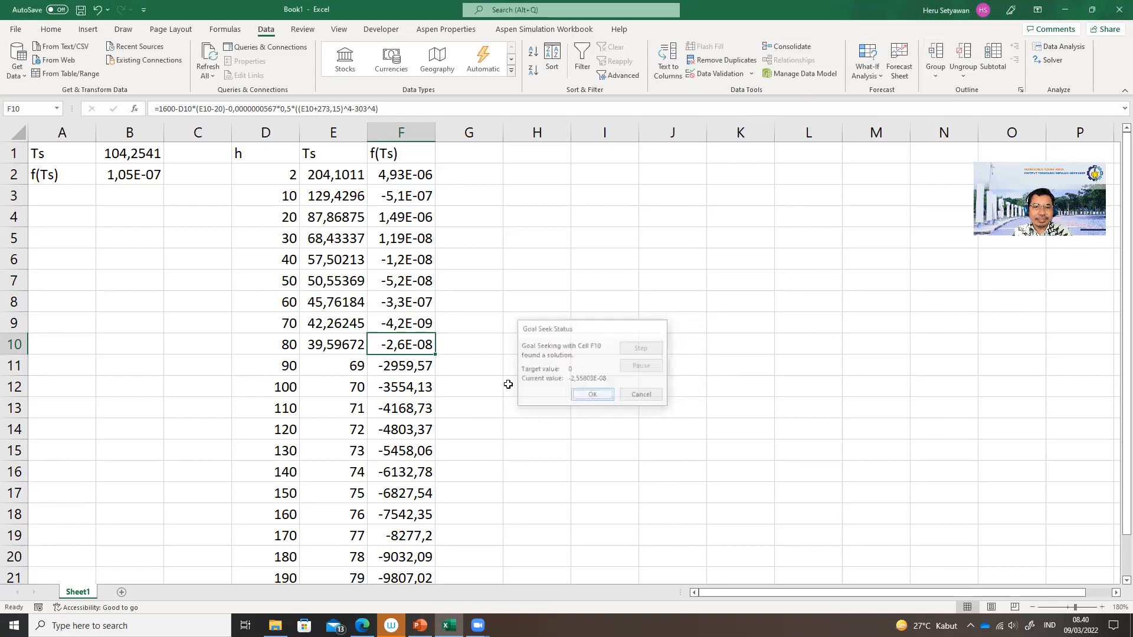
Run Goal Seek to bring F11 to 0 by changing E11, accepting the solution.
left_click(407, 369)
left_click(866, 68)
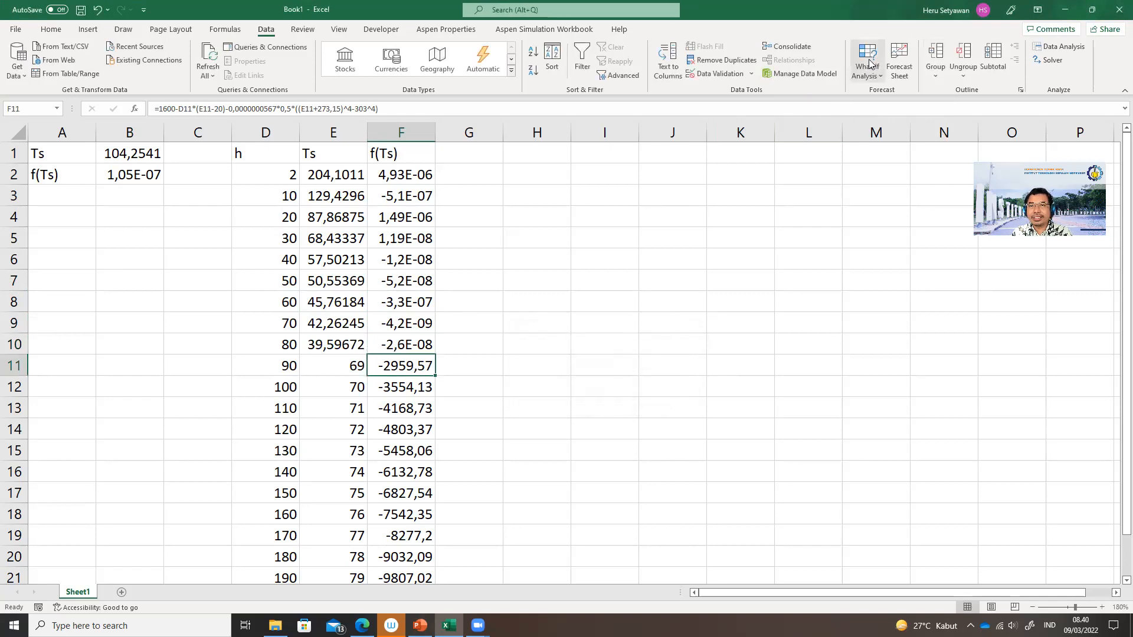
left_click(888, 112)
left_click(627, 361)
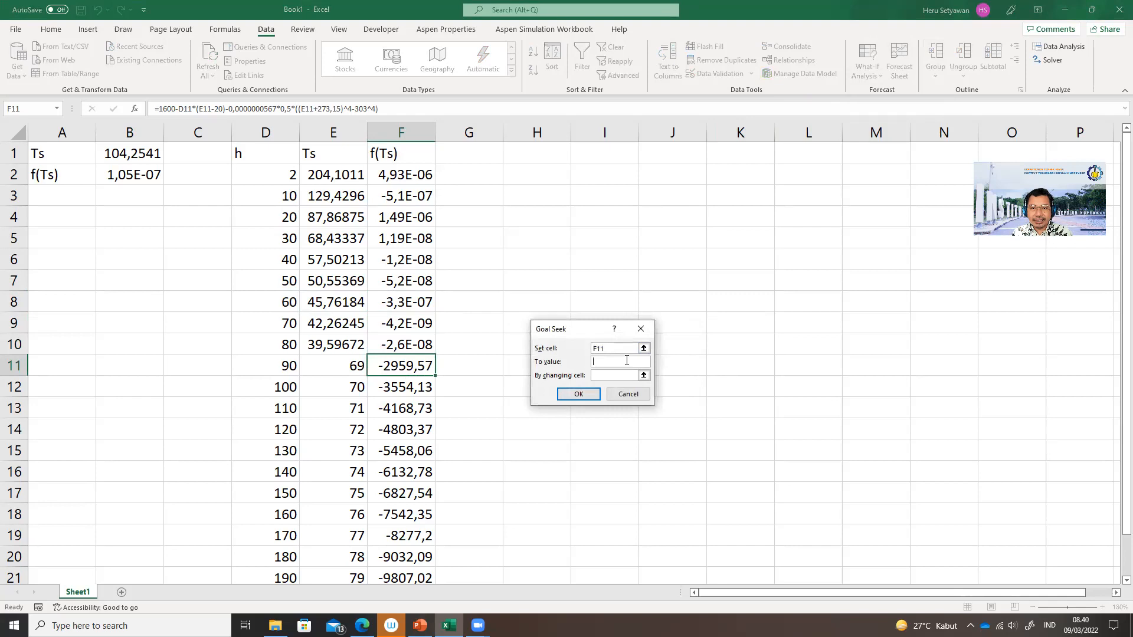
type("0")
left_click(613, 376)
left_click(351, 368)
left_click(572, 395)
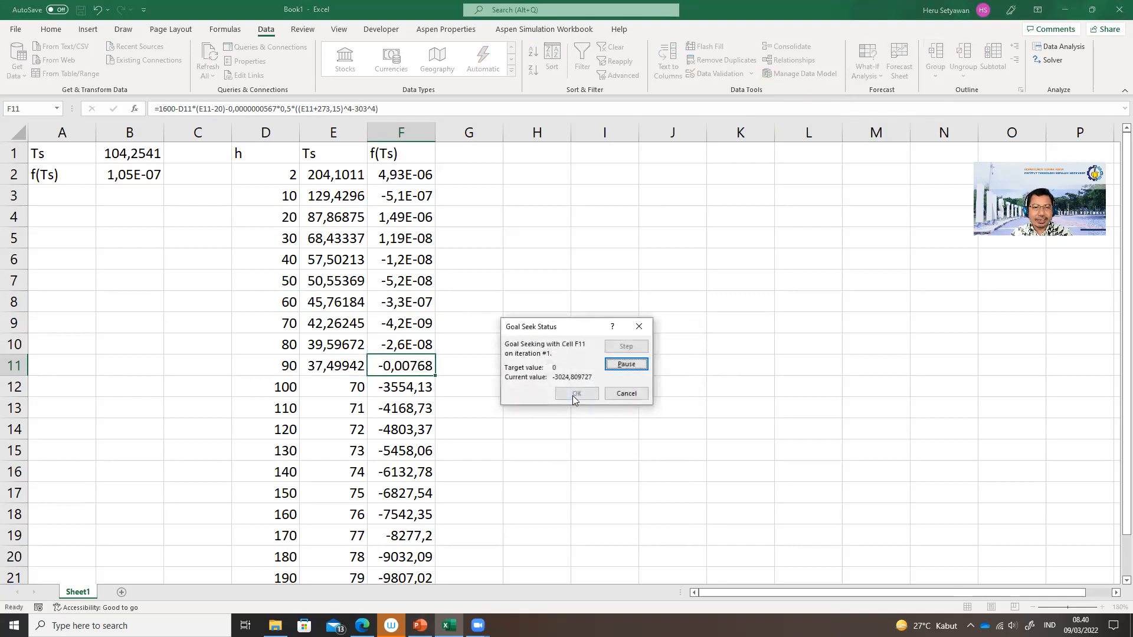
left_click(577, 394)
Run Goal Seek to bring F12 to 0 by changing E12, accepting the solution.
key("Return")
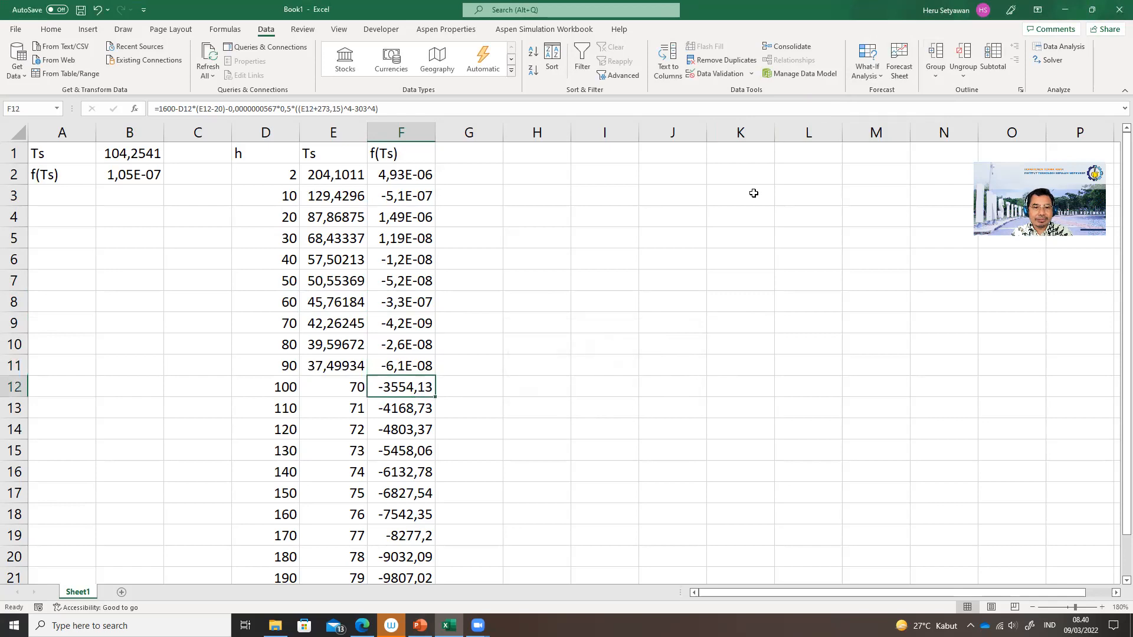
left_click(866, 66)
left_click(874, 113)
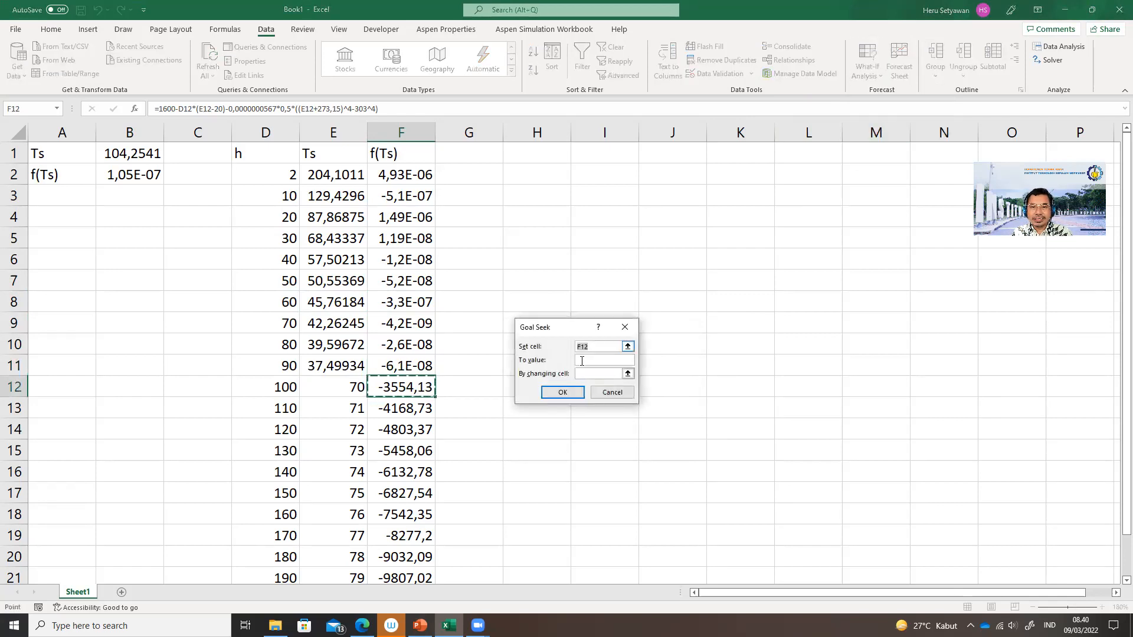
left_click(605, 361)
left_click(604, 360)
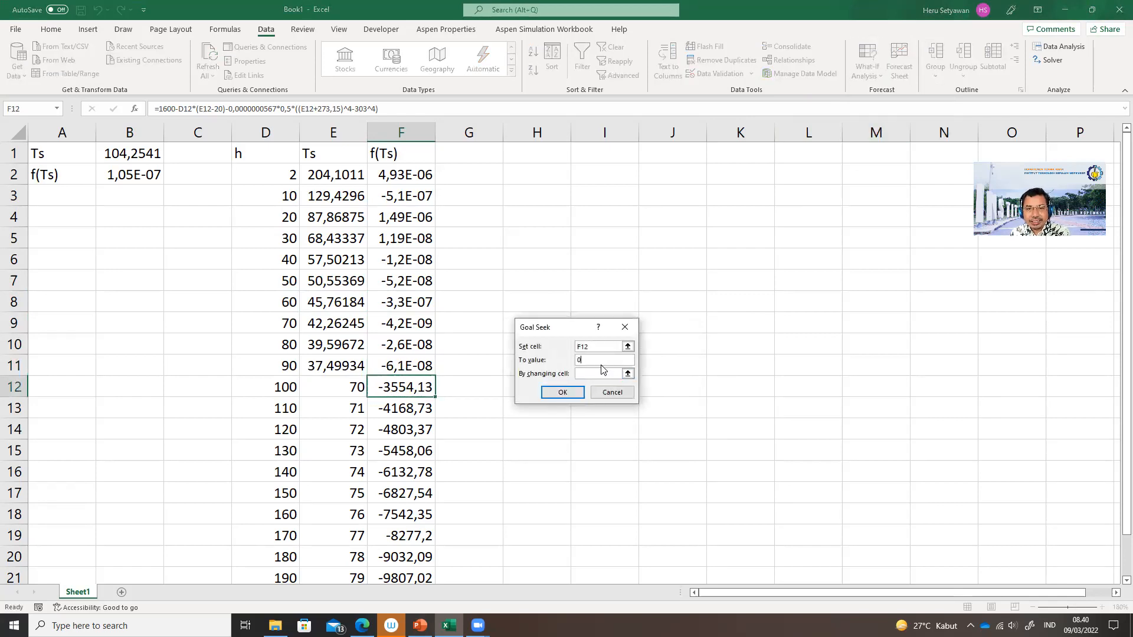
left_click(596, 374)
left_click(333, 386)
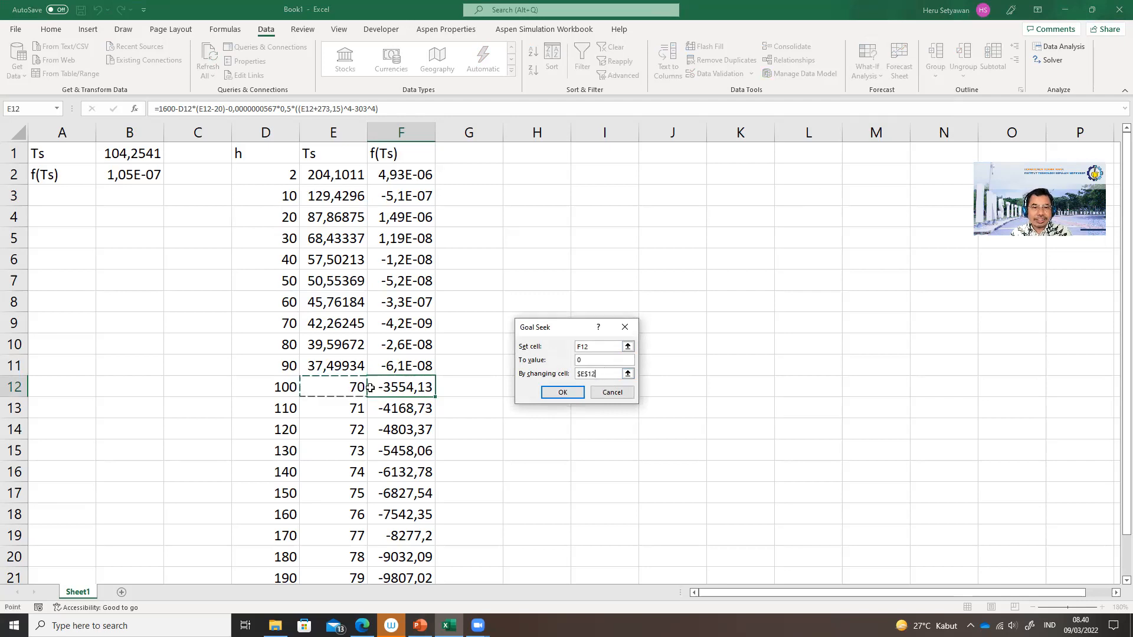
left_click(563, 393)
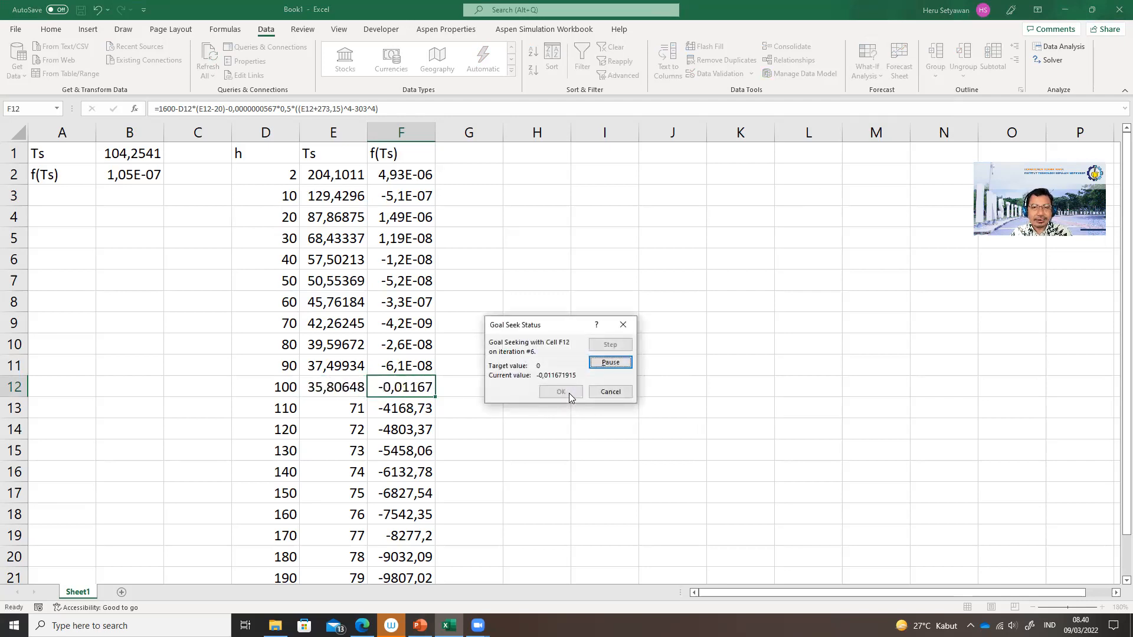
left_click(562, 392)
Run Goal Seek to bring F13 to 0 by changing E13, accepting the solution.
left_click(397, 411)
left_click(865, 71)
left_click(872, 106)
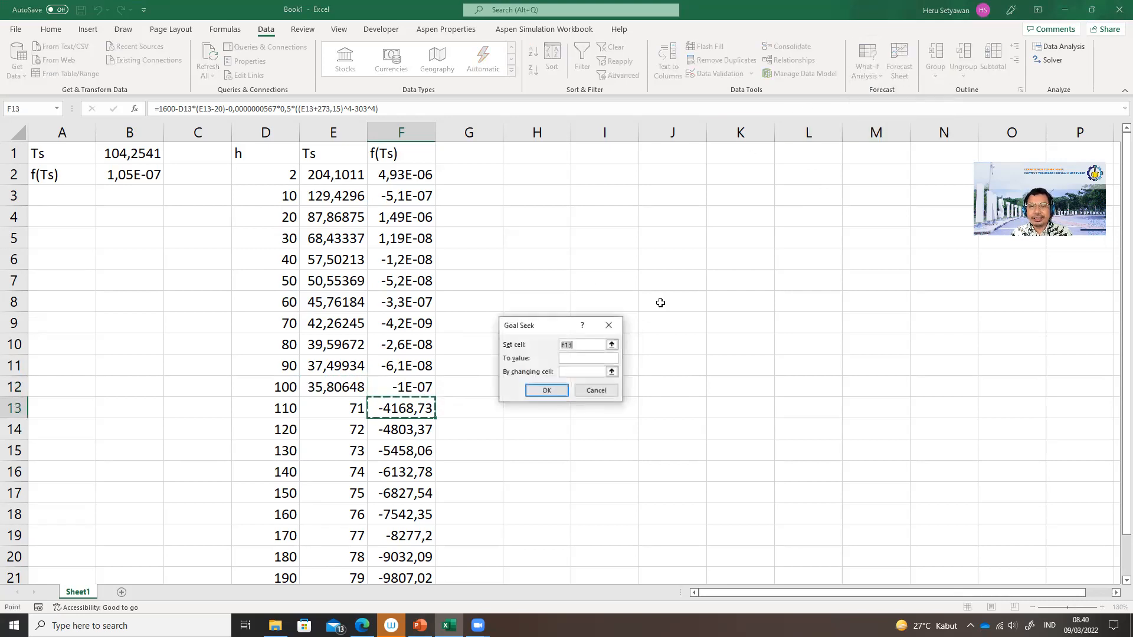
left_click(576, 358)
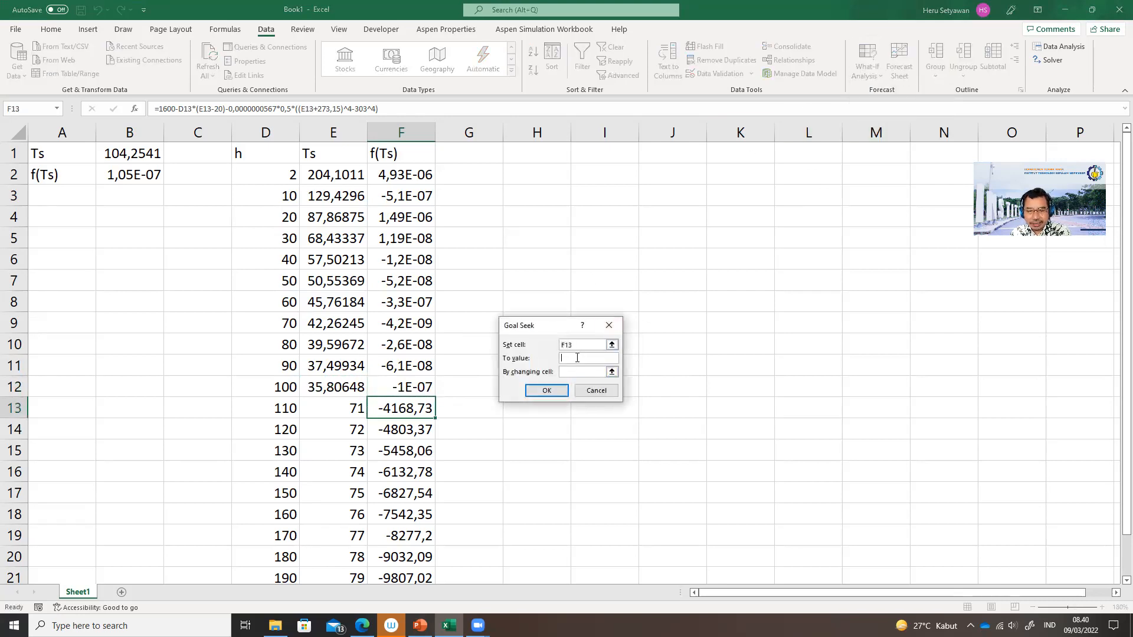
left_click(571, 371)
left_click(347, 408)
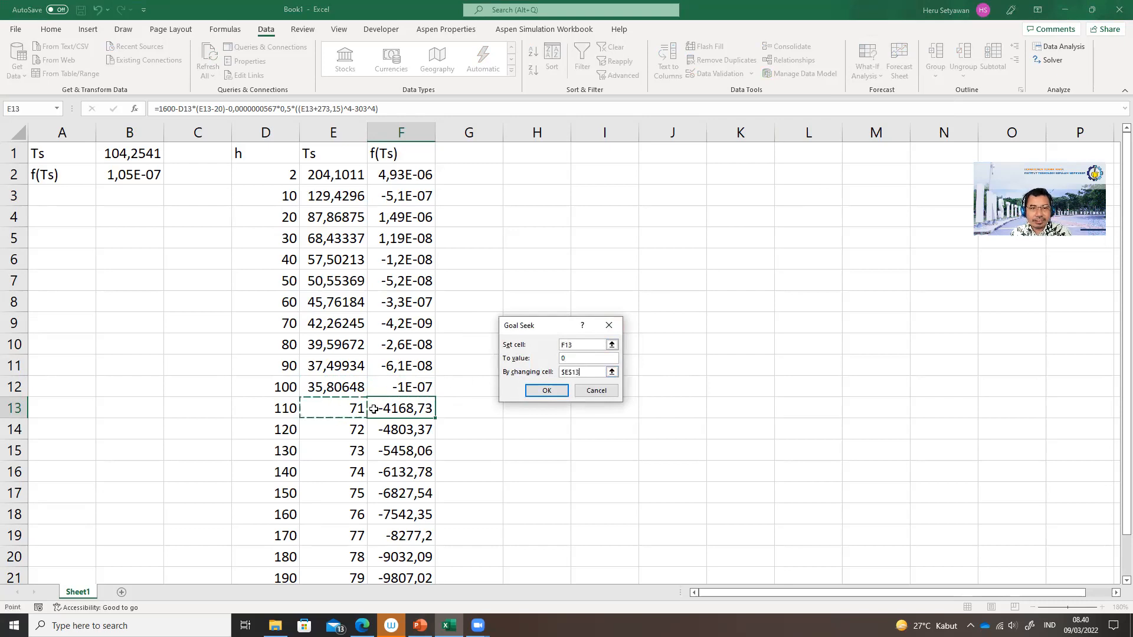
left_click(545, 391)
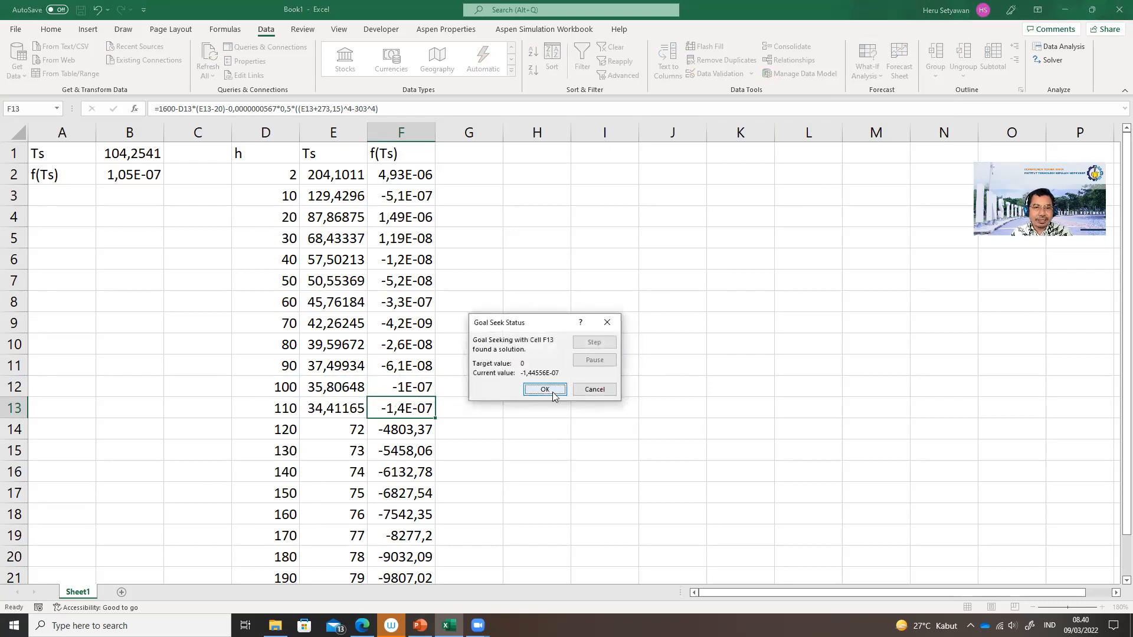
left_click(546, 390)
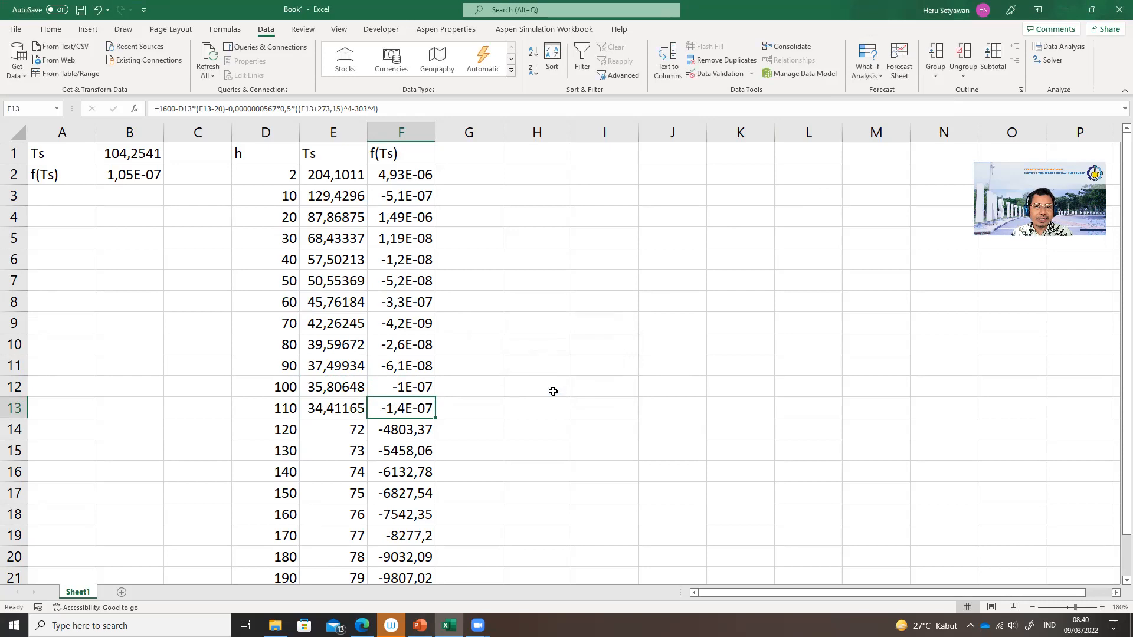
Run Goal Seek to bring F14 to 0 by changing E14, accepting the solution.
left_click(402, 435)
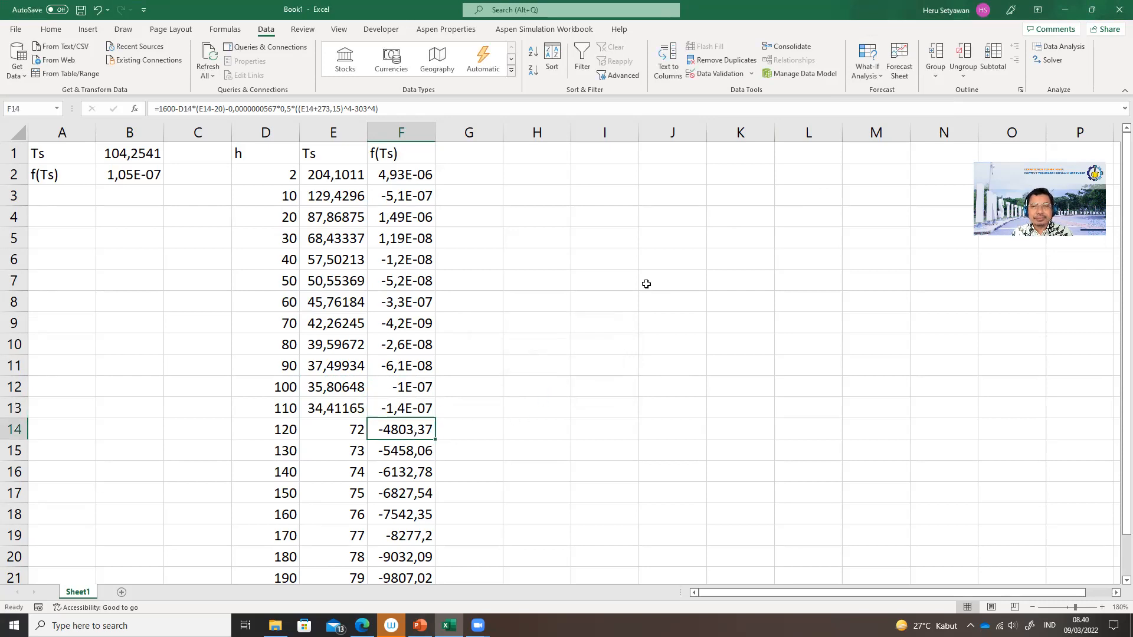
left_click(867, 68)
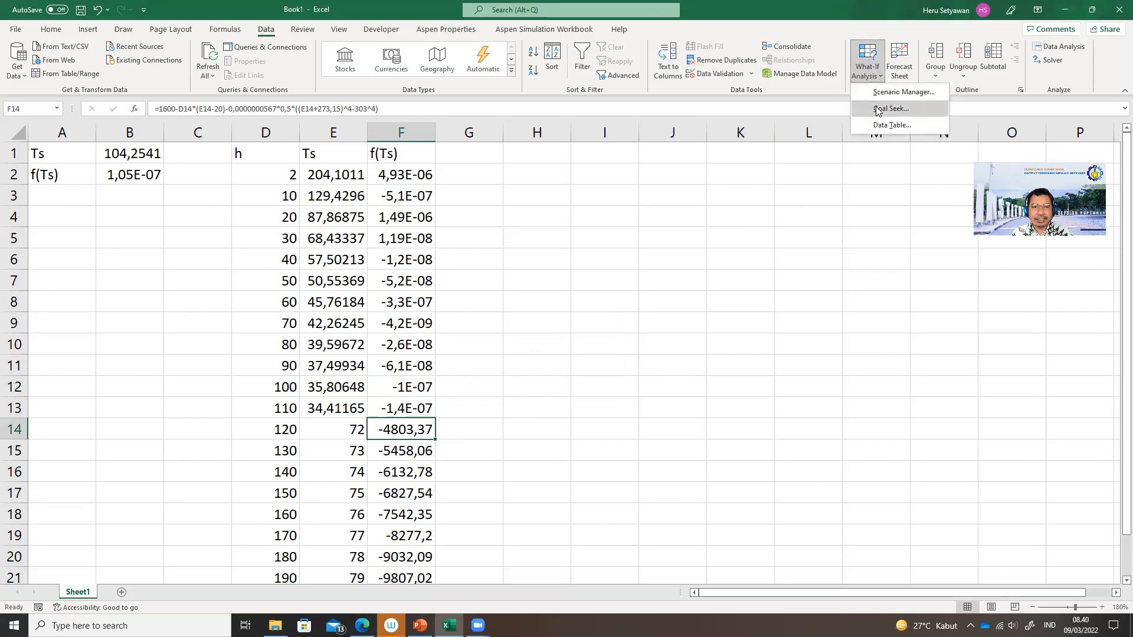
left_click(876, 109)
left_click(557, 357)
type("0")
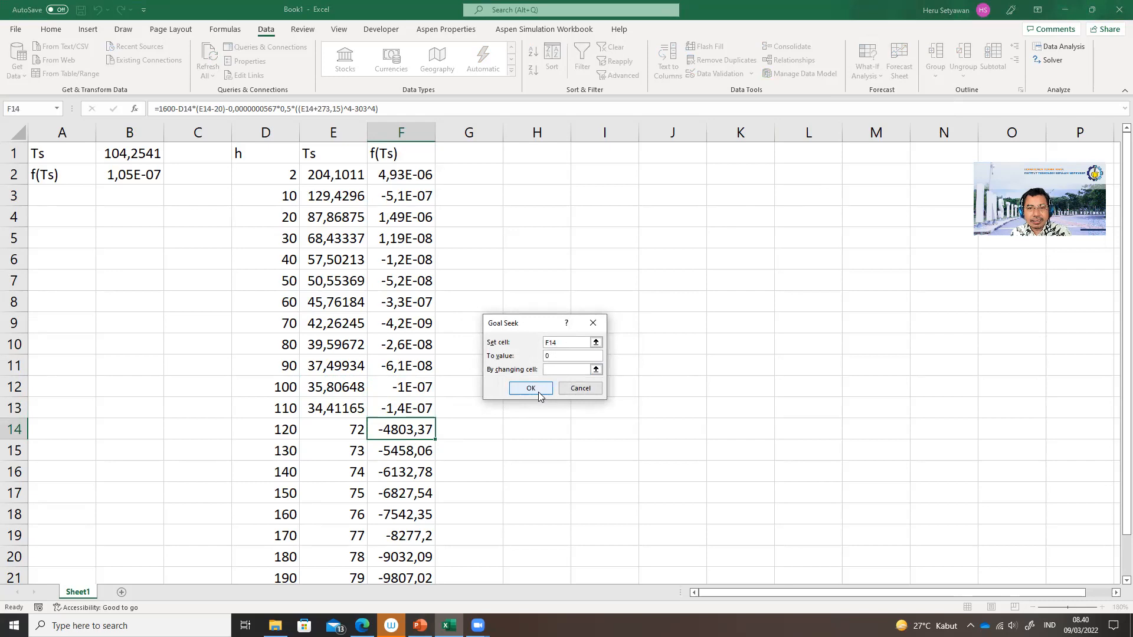
left_click(541, 389)
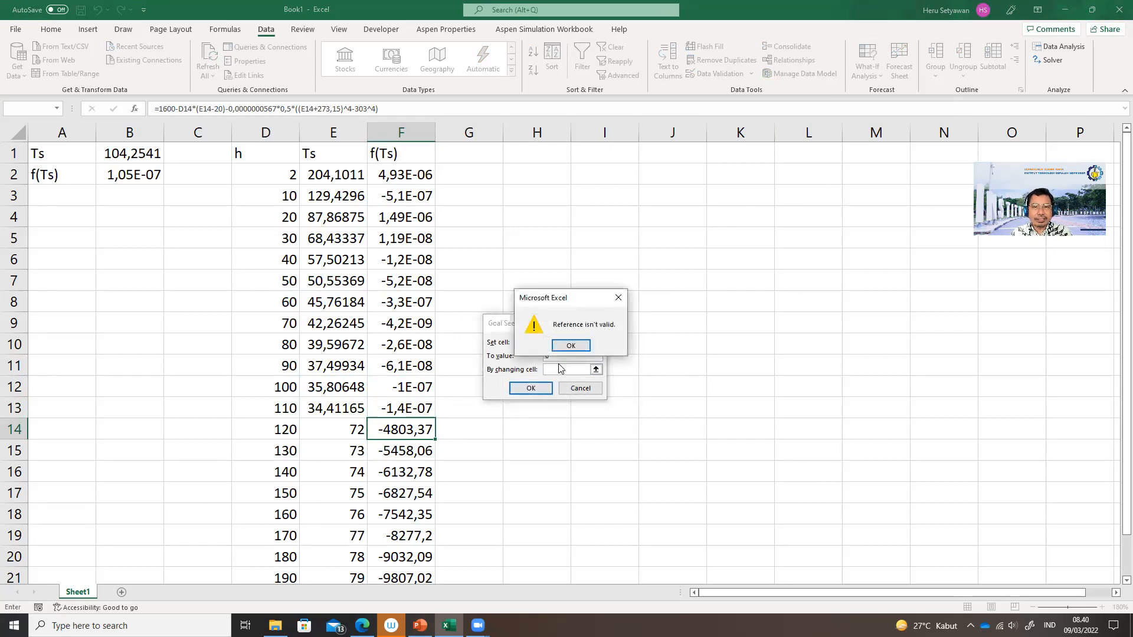
left_click(570, 349)
left_click(344, 427)
left_click(534, 391)
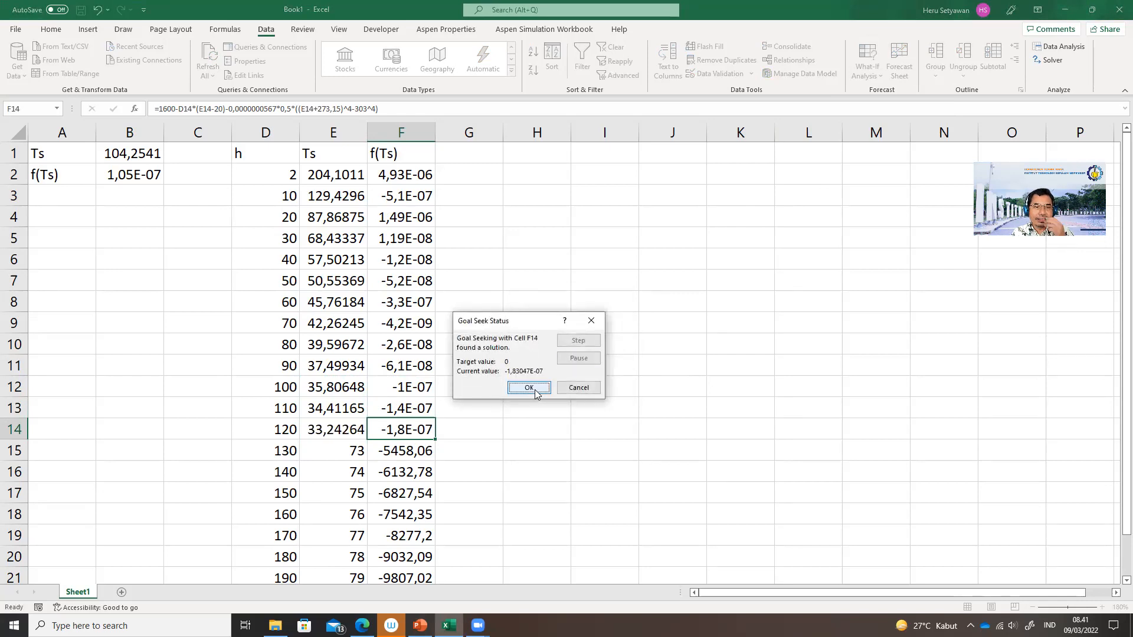
left_click(529, 388)
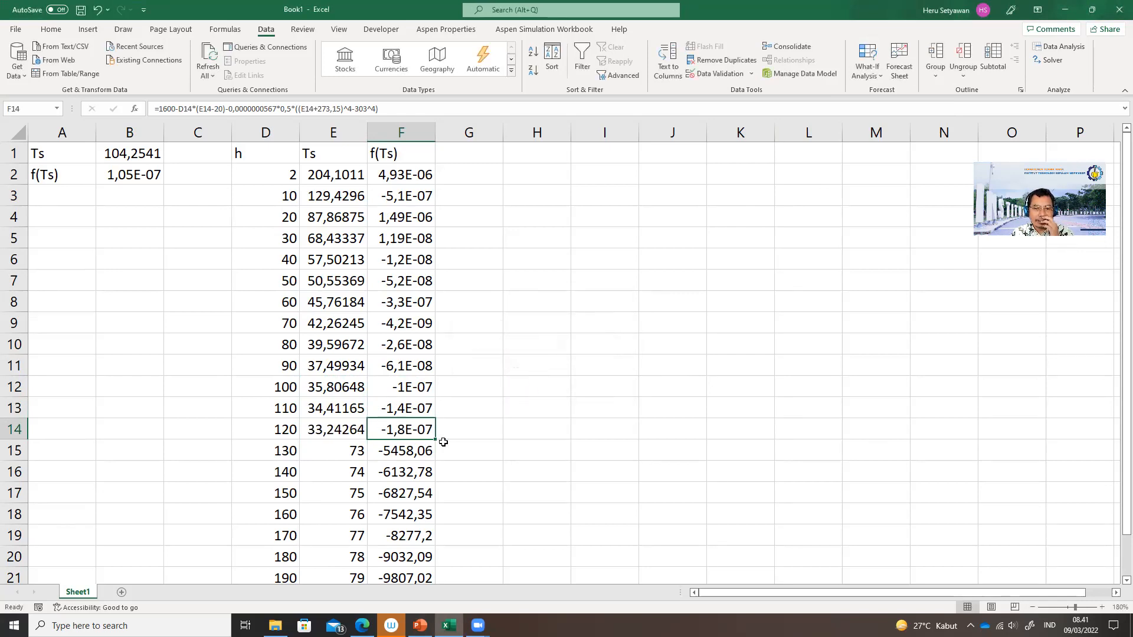
Run Goal Seek to bring F15 to 0 by changing E15, accepting the solution.
left_click(413, 456)
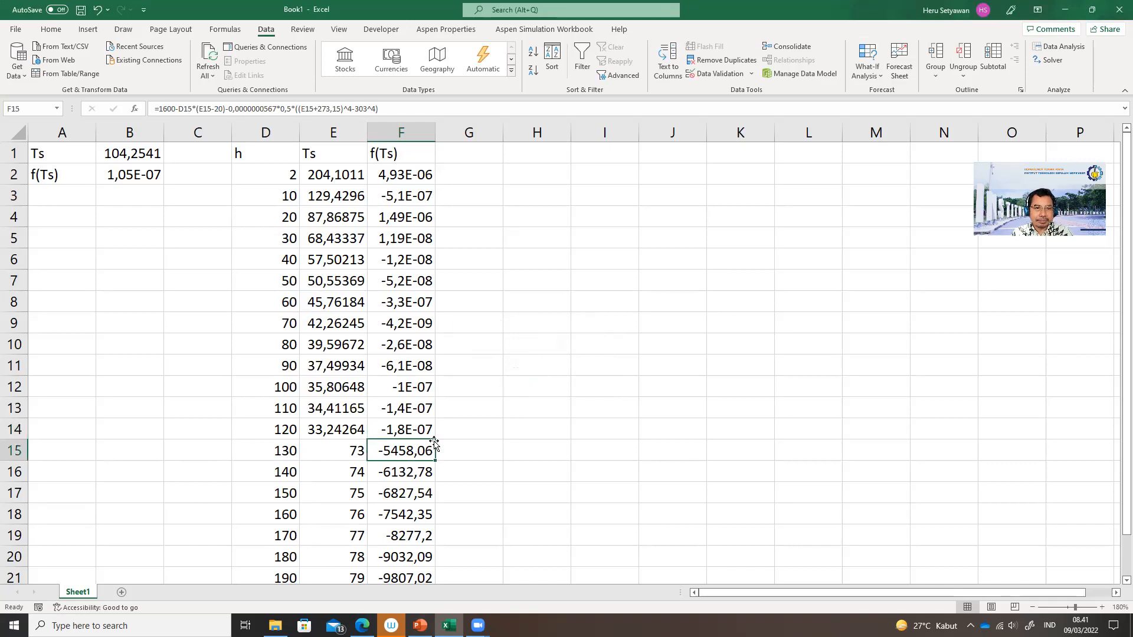
left_click(862, 59)
left_click(881, 111)
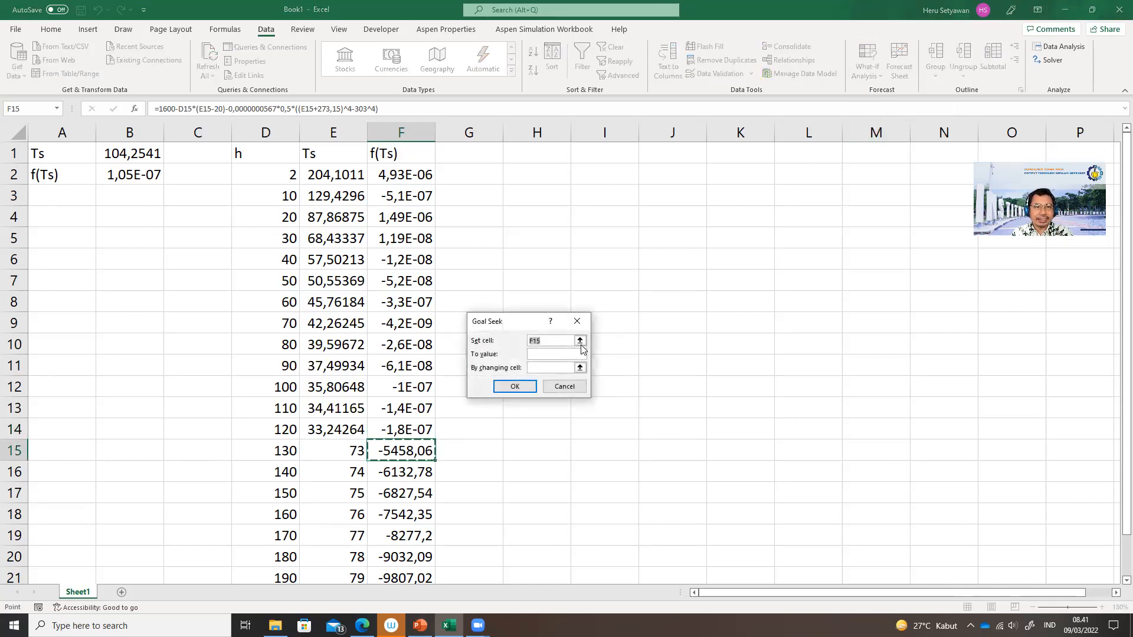
left_click(551, 354)
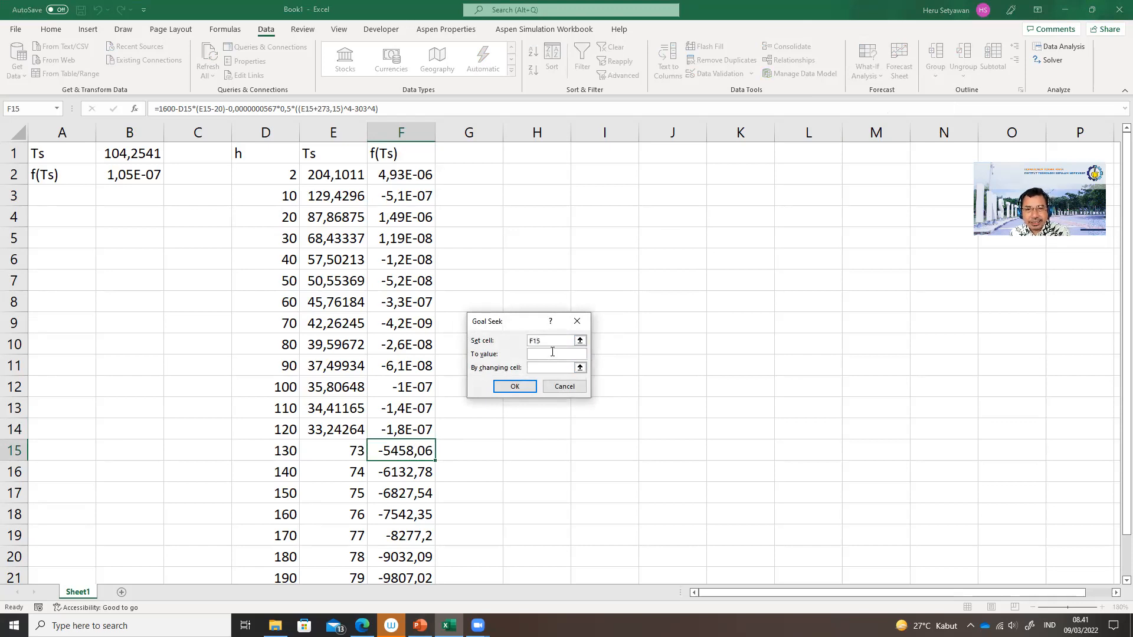
left_click(549, 368)
left_click(349, 446)
left_click(514, 386)
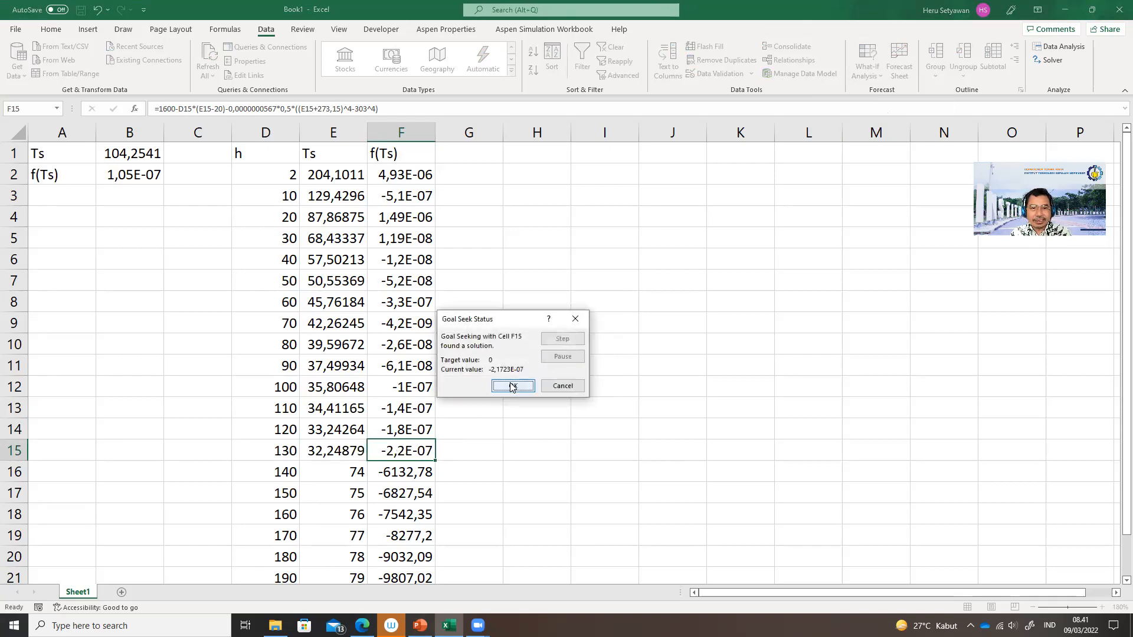
left_click(513, 386)
Run Goal Seek to bring F16 to 0 by changing E16, accepting the solution.
key("Down")
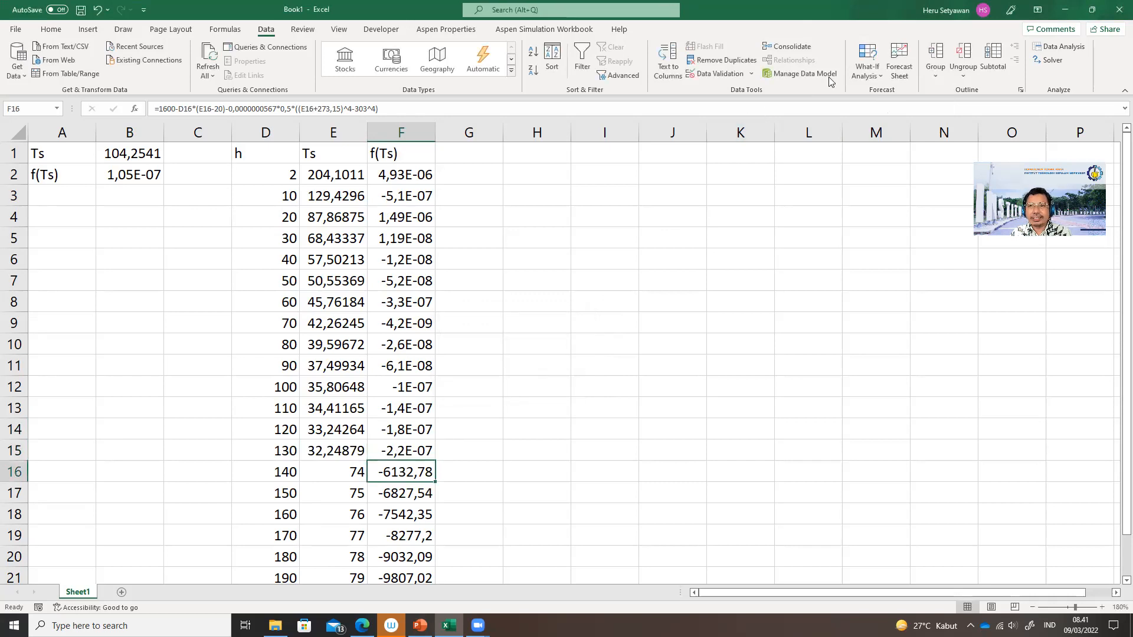
left_click(867, 58)
left_click(863, 115)
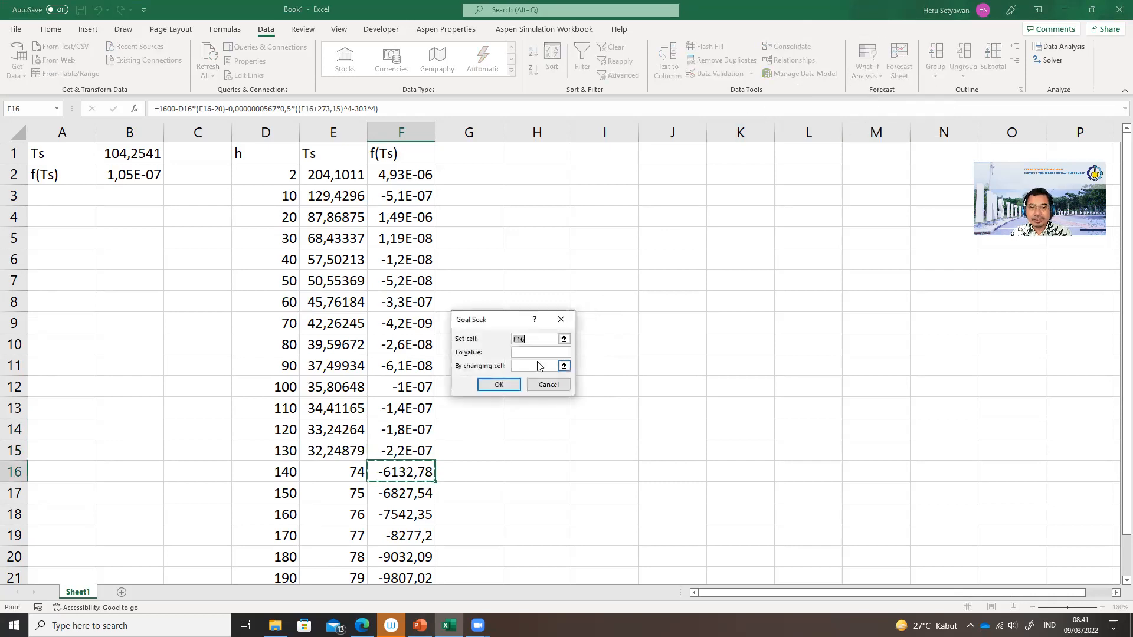
left_click(537, 353)
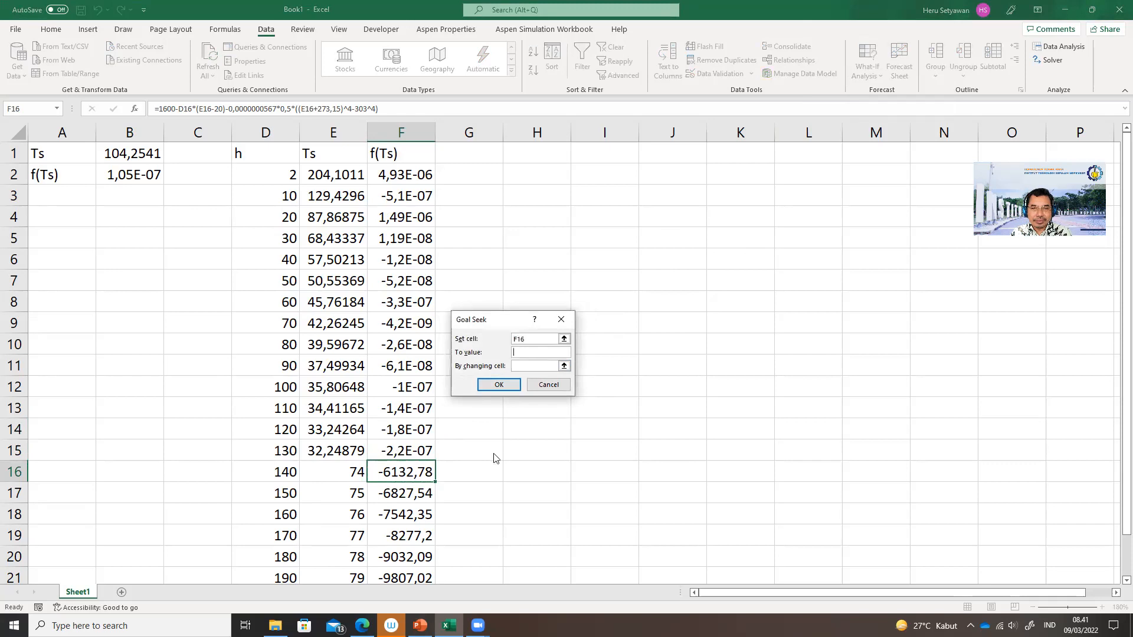
left_click(522, 365)
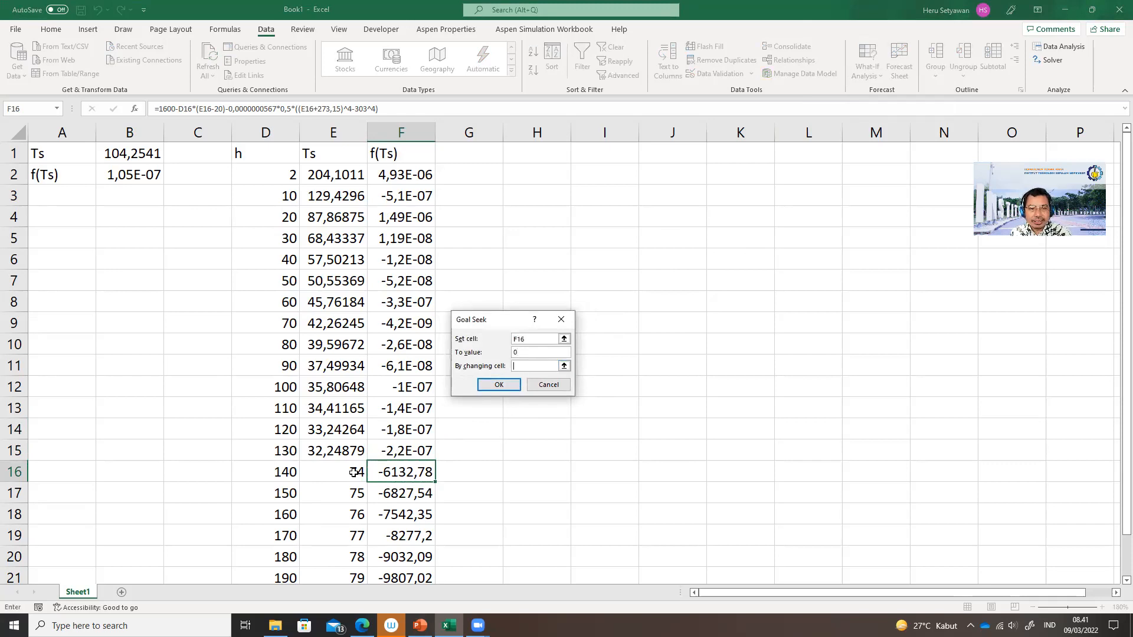
left_click(338, 467)
left_click(499, 384)
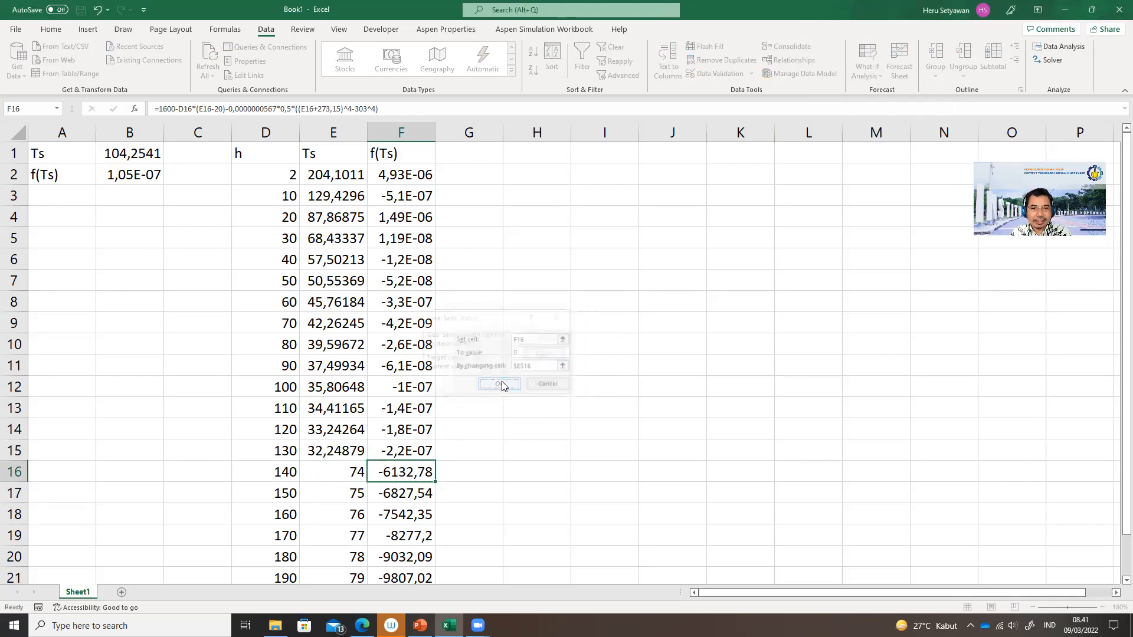
left_click(499, 384)
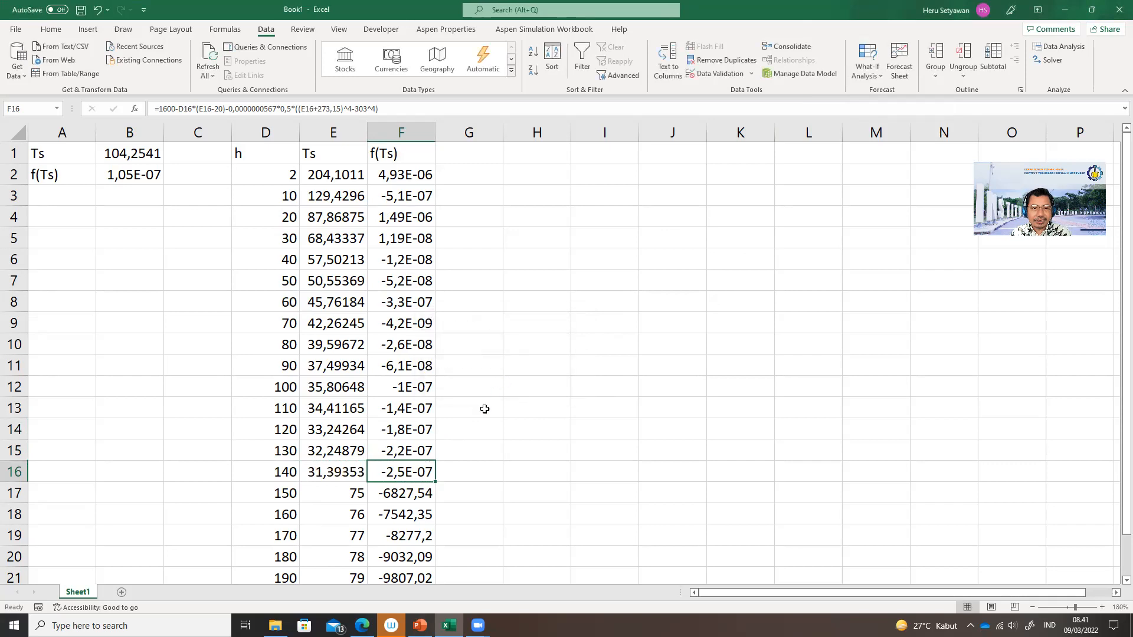
Run Goal Seek to bring F17 to 0 by changing E17, accepting the solution.
left_click(416, 499)
left_click(867, 71)
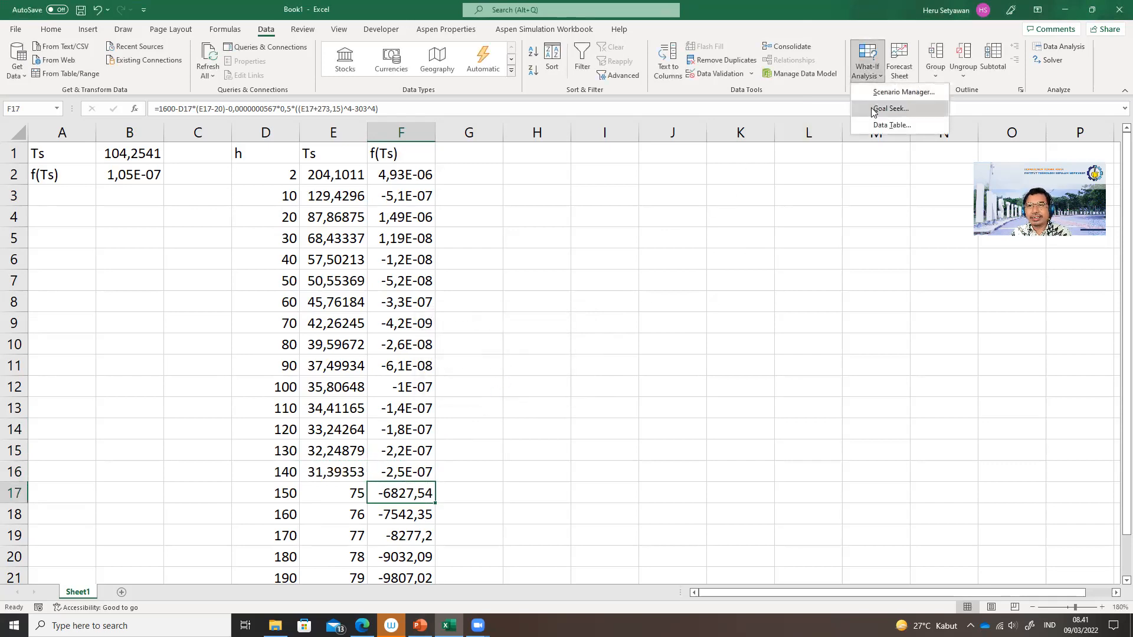
left_click(889, 109)
left_click(533, 353)
type("0")
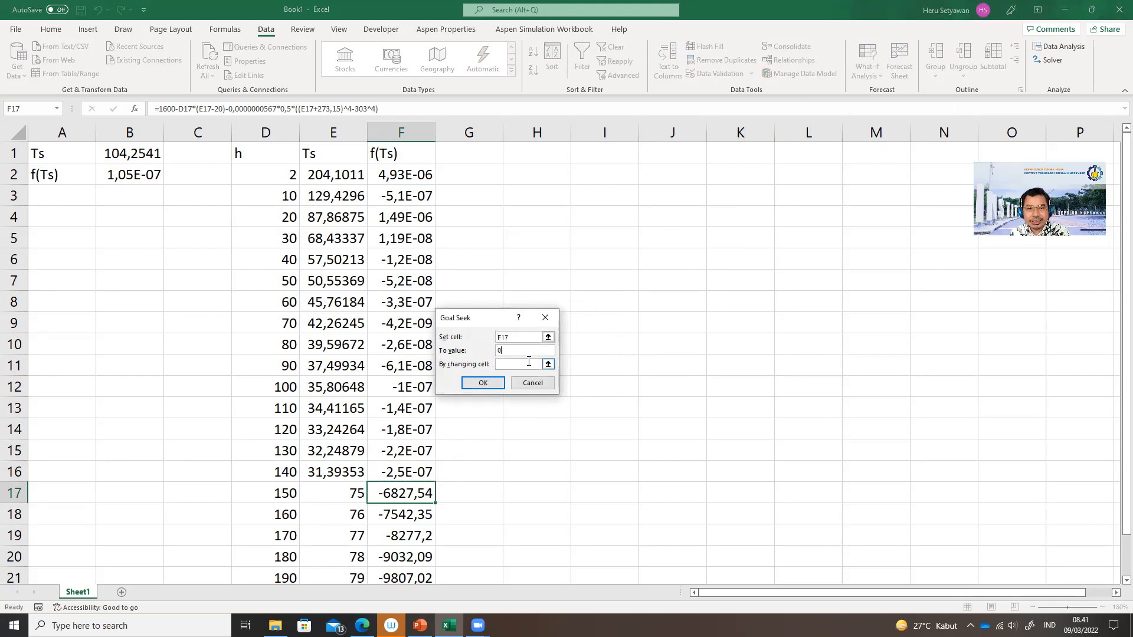
left_click(346, 493)
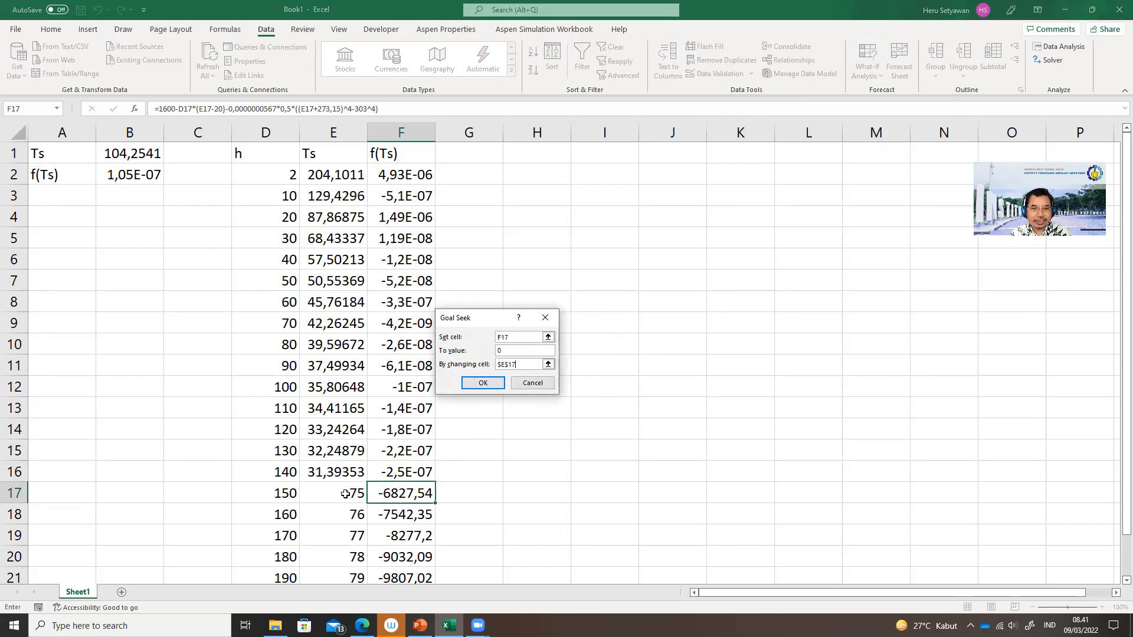
left_click(494, 383)
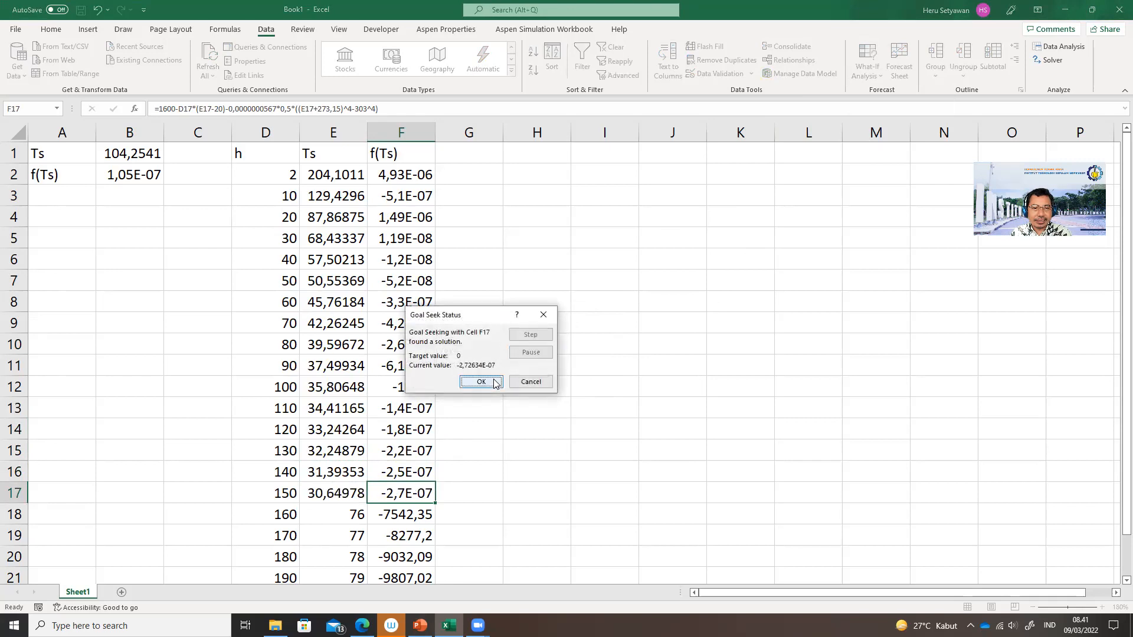
left_click(495, 384)
Run Goal Seek to bring F18 to 0 by changing E18, accepting the solution.
left_click(416, 511)
left_click(867, 66)
left_click(878, 107)
left_click(499, 347)
type("0")
left_click(494, 361)
left_click(351, 514)
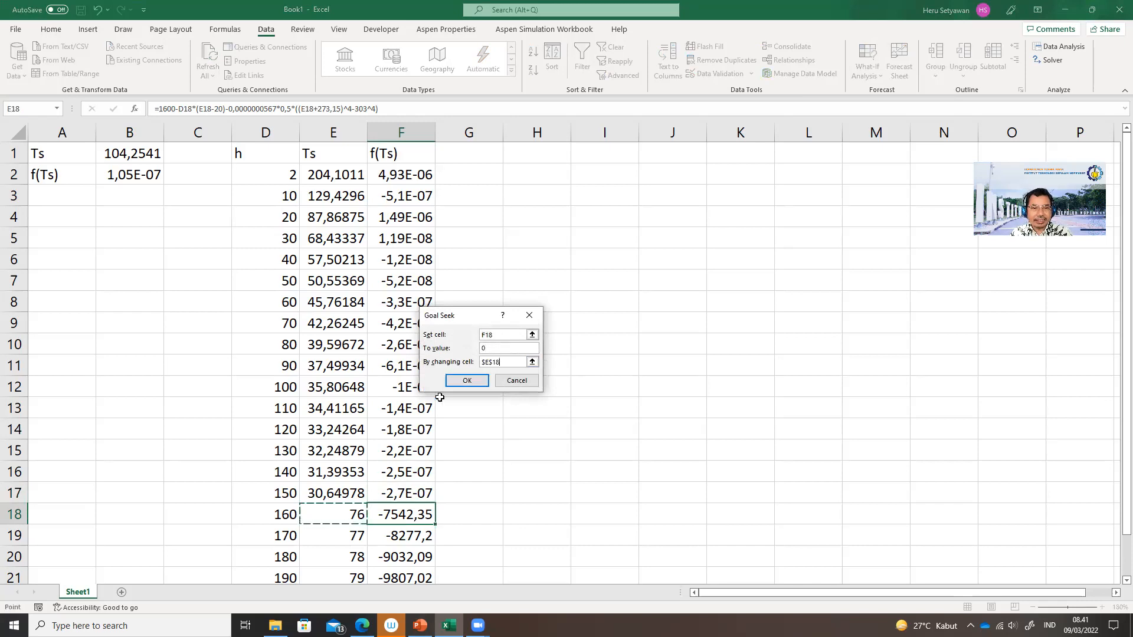
left_click(466, 381)
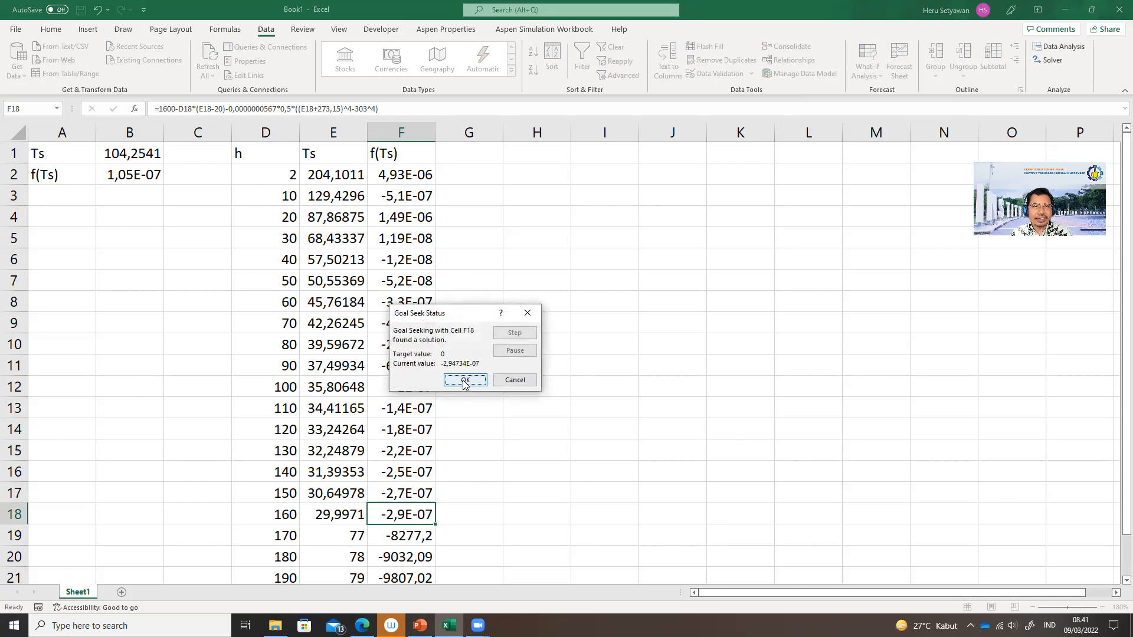
left_click(465, 381)
Run Goal Seek to bring F19 to 0 by changing E19, accepting the solution.
left_click(403, 535)
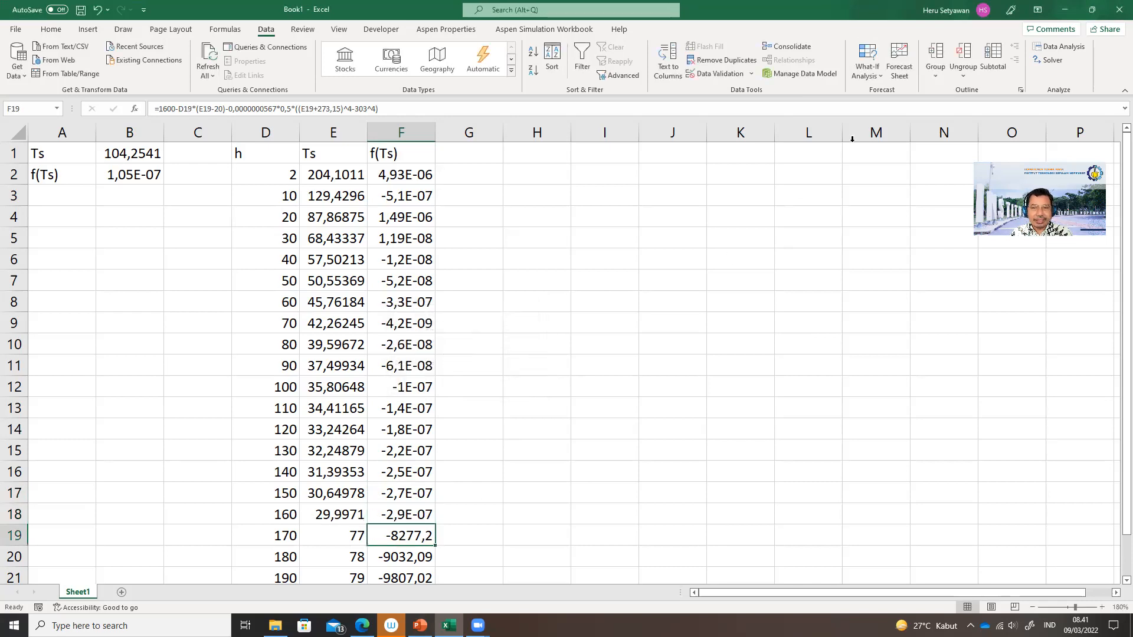
left_click(877, 68)
left_click(880, 108)
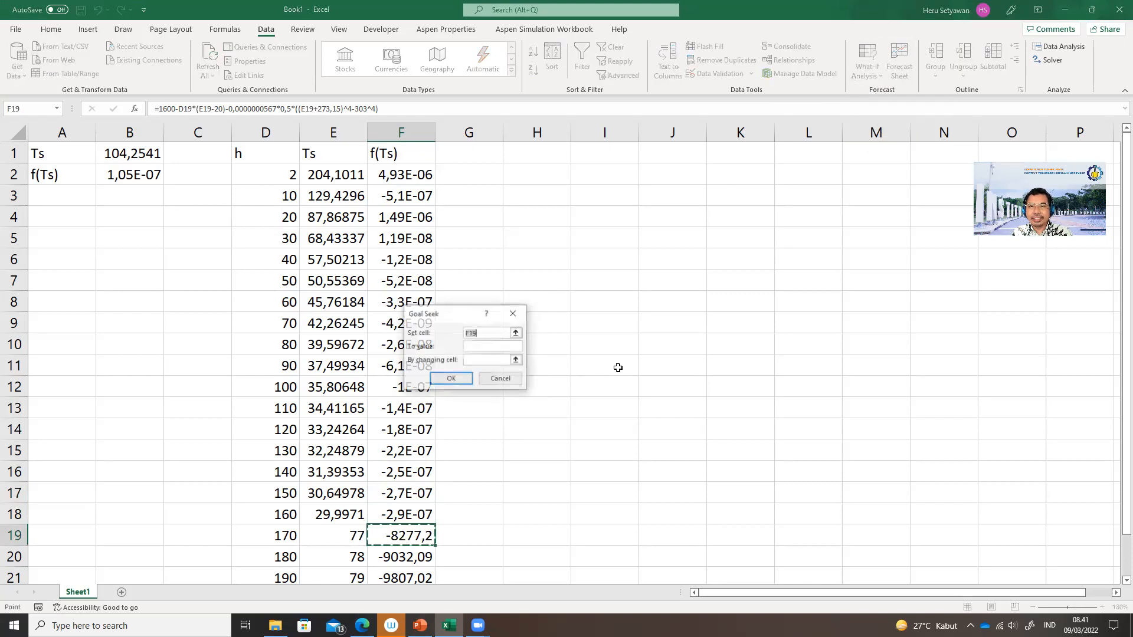
left_click(497, 346)
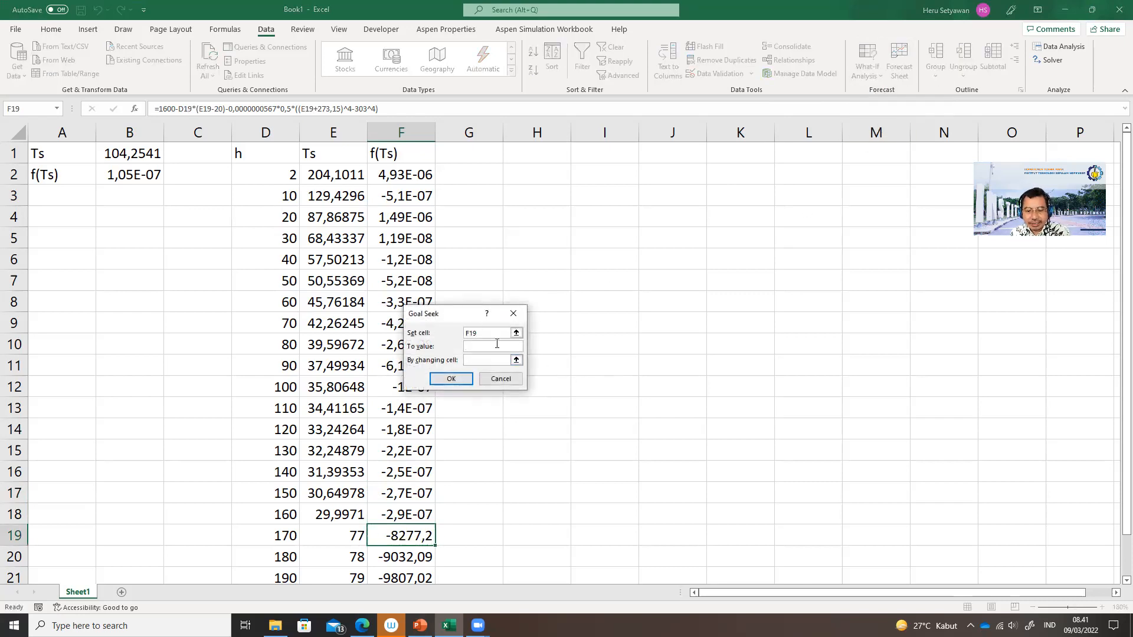
left_click(485, 360)
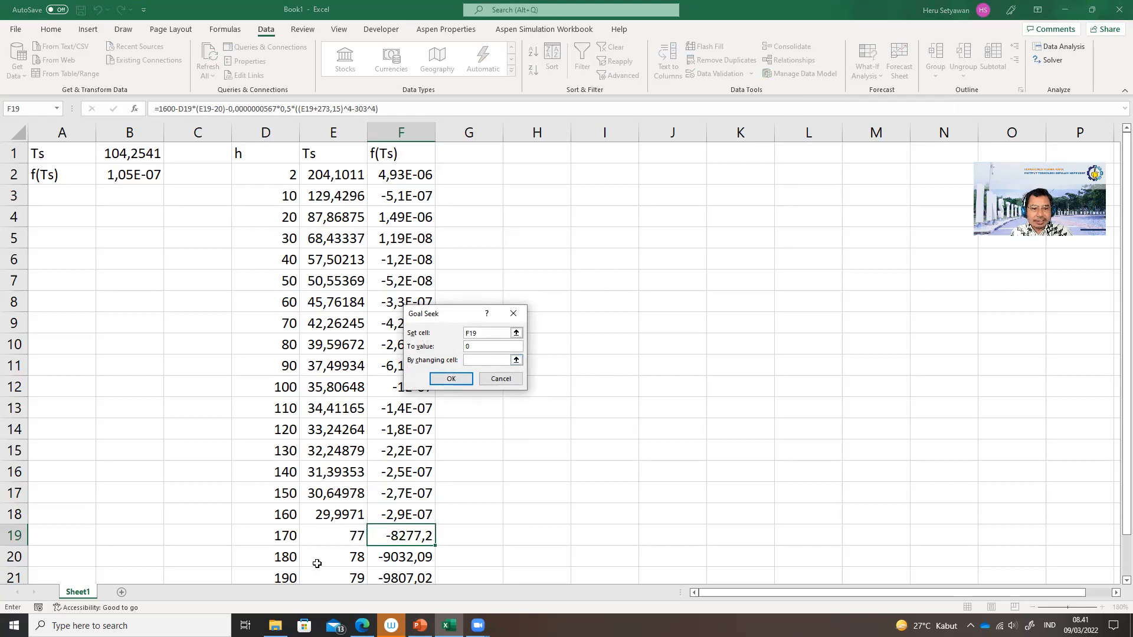
left_click(348, 536)
left_click(450, 379)
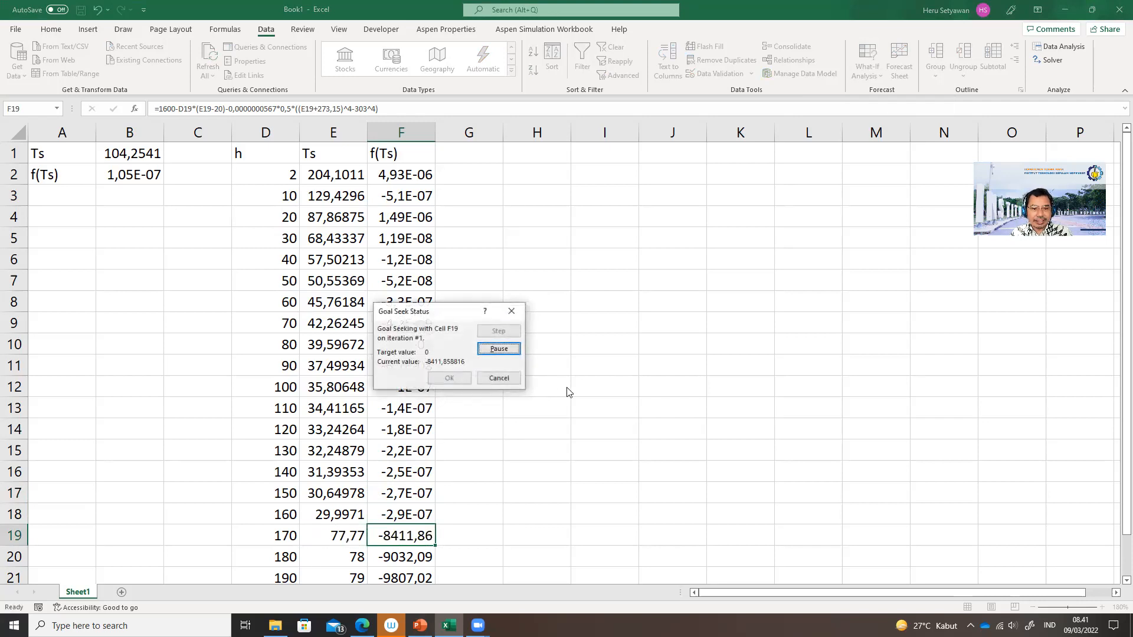
left_click(449, 378)
Run Goal Seek to bring F20 to 0 by changing E20, accepting the solution.
scroll(547, 369, "down", 2)
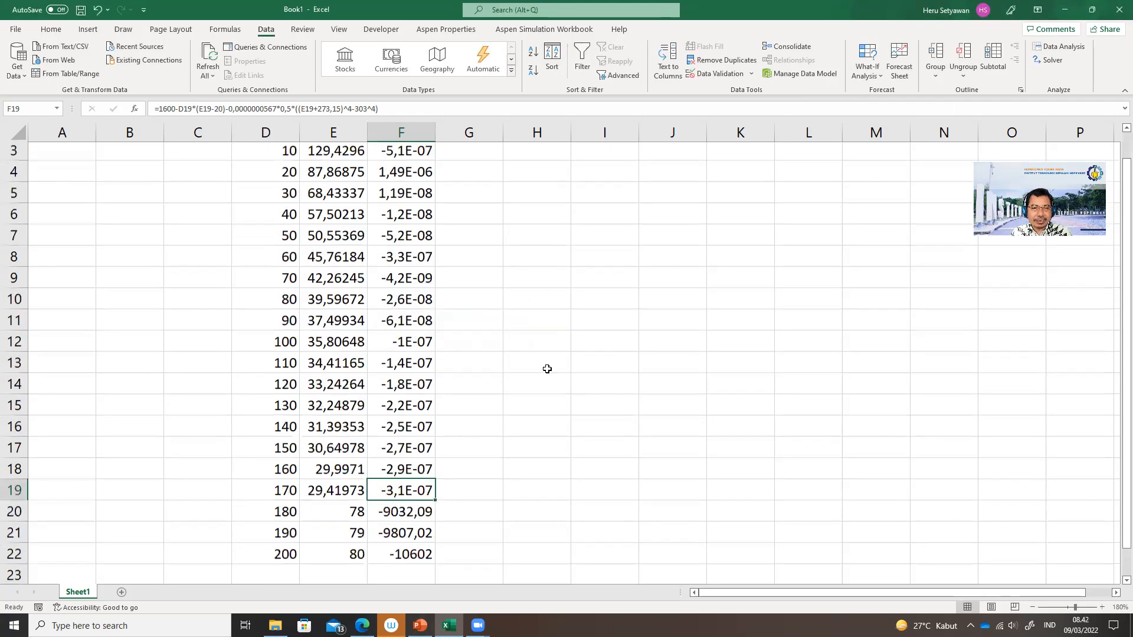
left_click(425, 434)
left_click(867, 70)
left_click(880, 110)
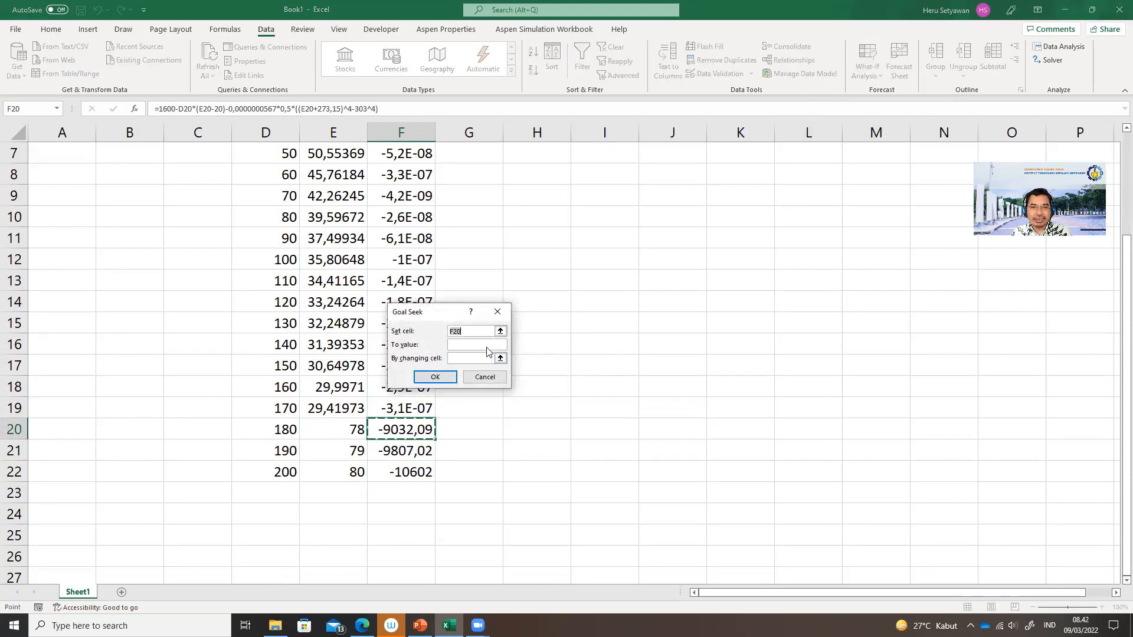
left_click(483, 344)
type("0")
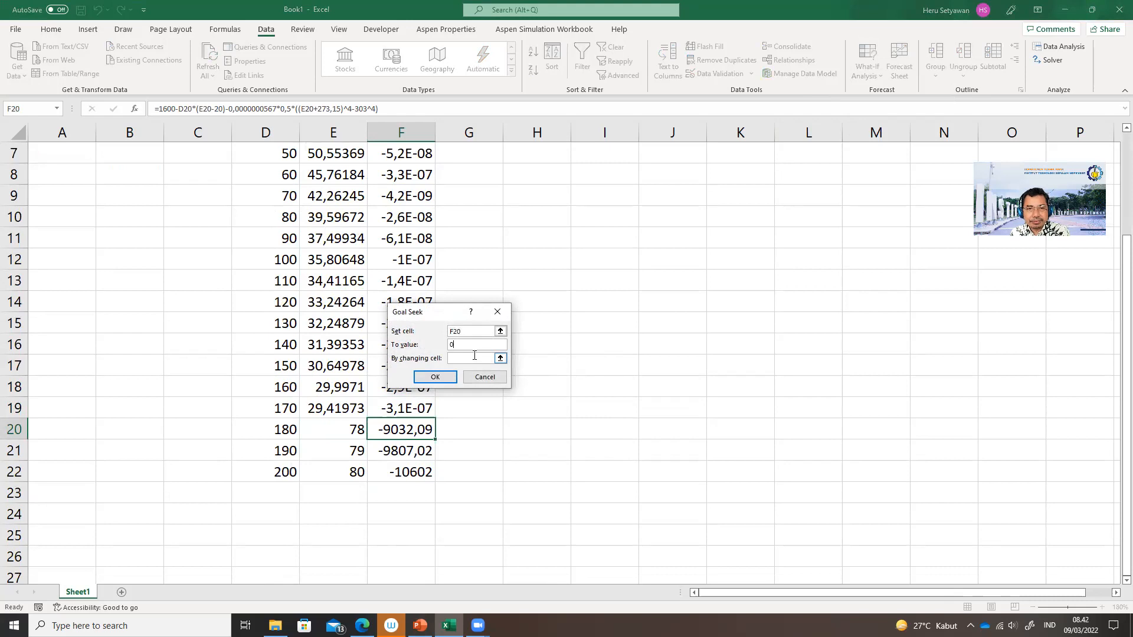
left_click(351, 432)
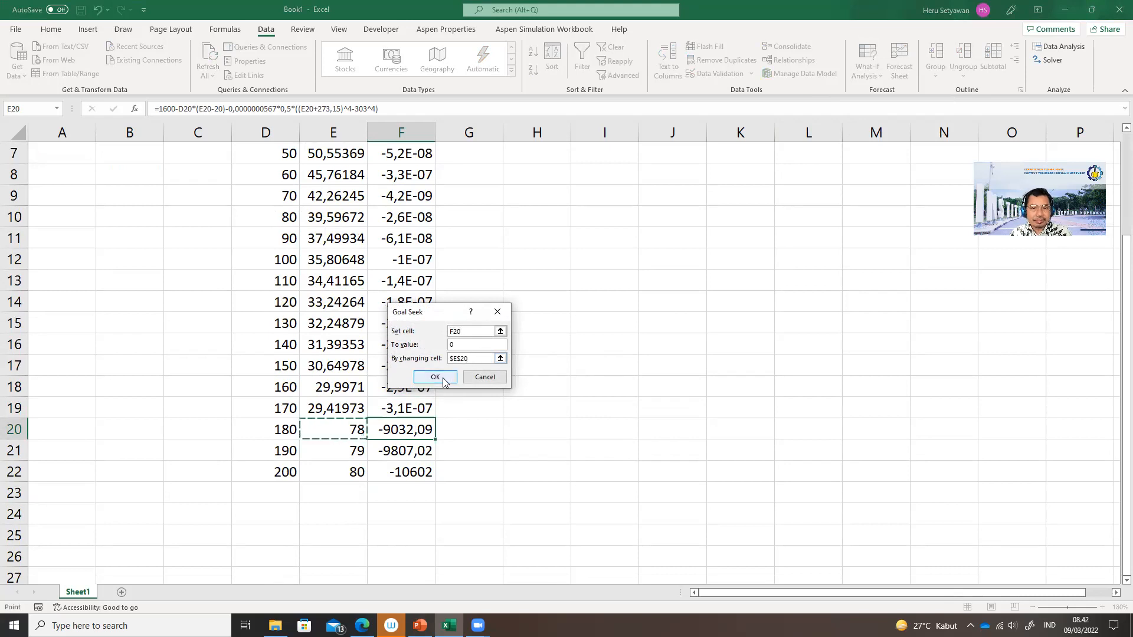
left_click(436, 377)
left_click(446, 374)
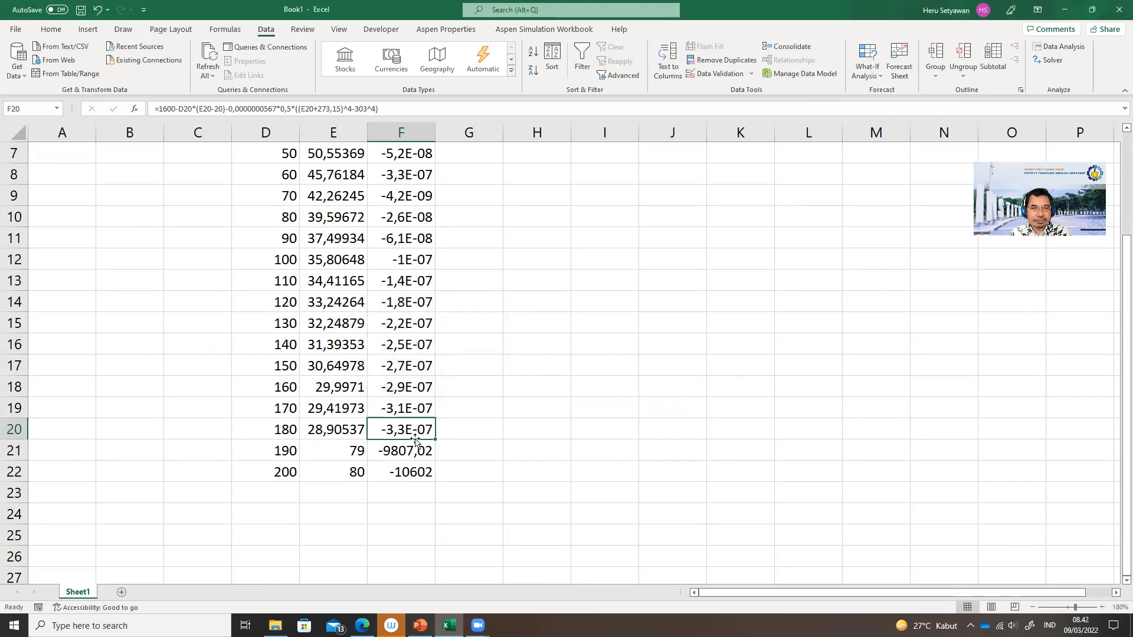
Run Goal Seek to bring F21 to 0 by changing E21, accepting the solution.
left_click(413, 451)
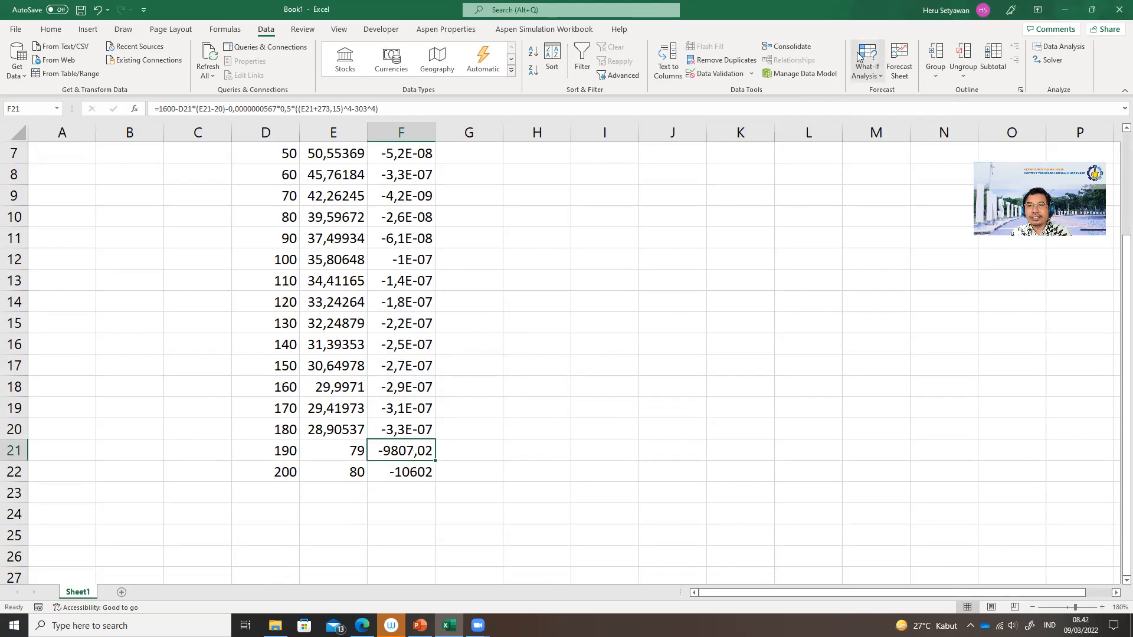
left_click(868, 69)
left_click(882, 109)
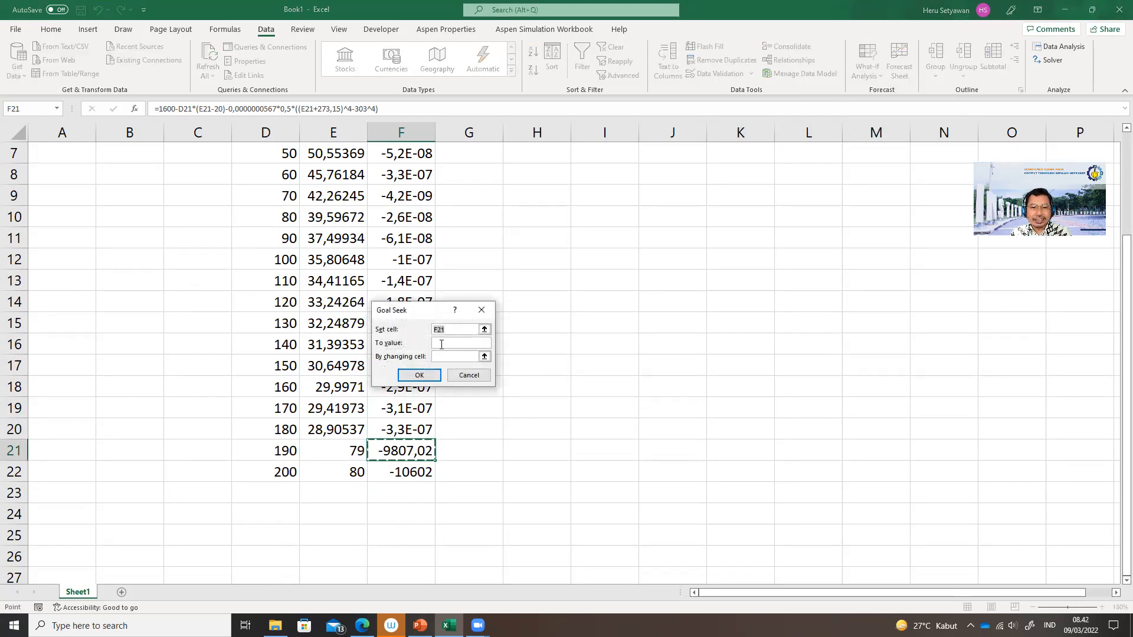
left_click(453, 340)
type("0")
left_click(438, 355)
left_click(352, 451)
left_click(433, 378)
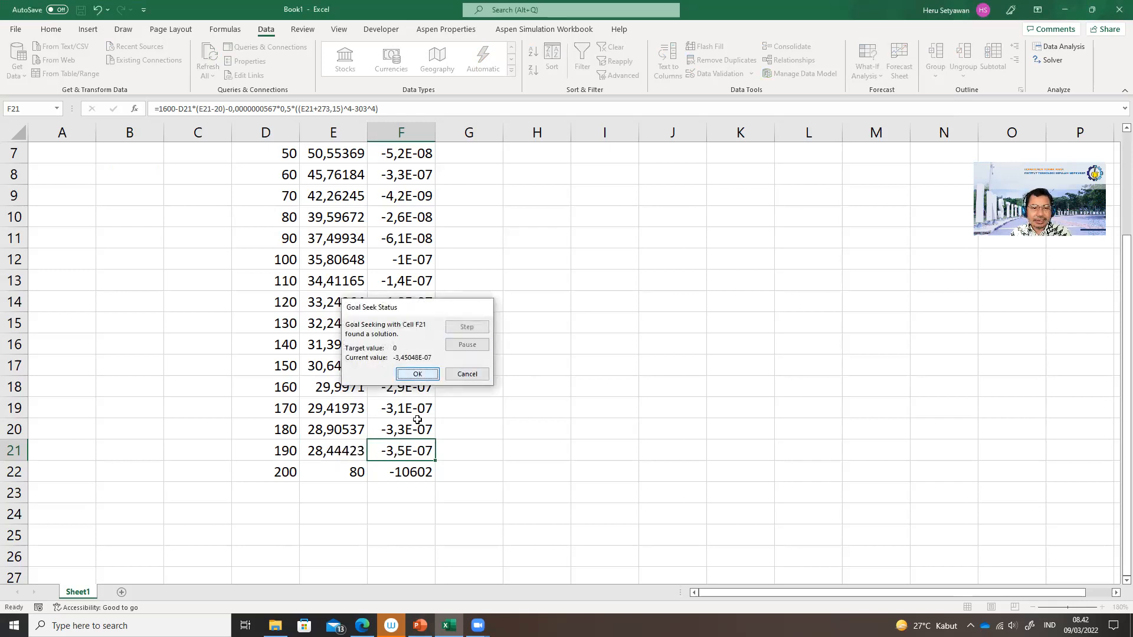
key("Return")
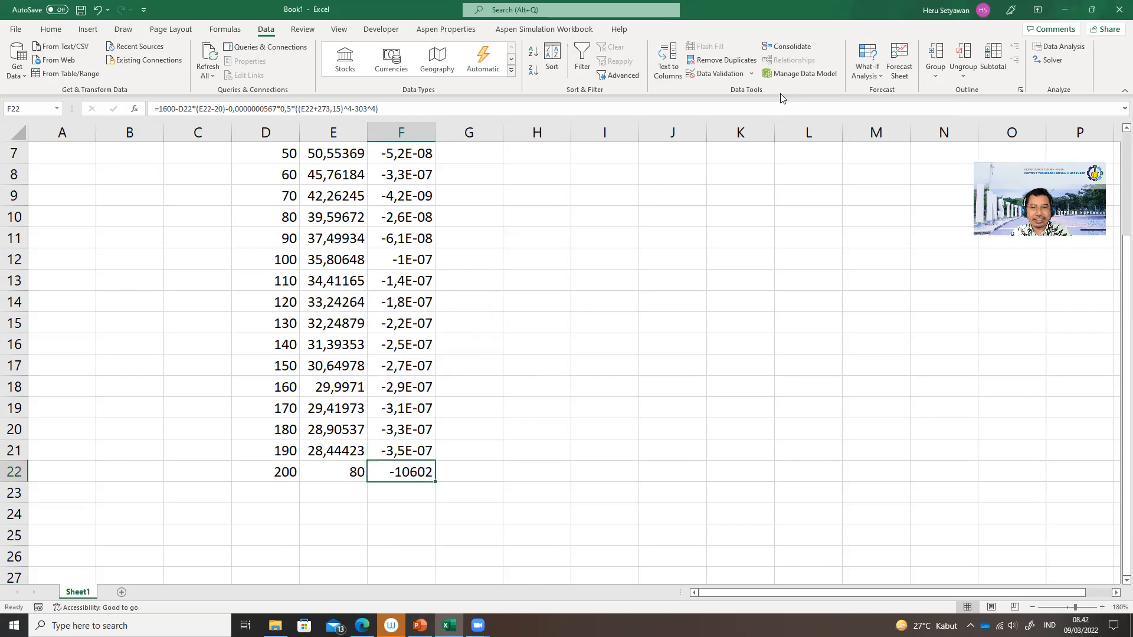
Run Goal Seek to bring F22 to 0 by changing E22, accepting the solution.
left_click(867, 66)
left_click(878, 108)
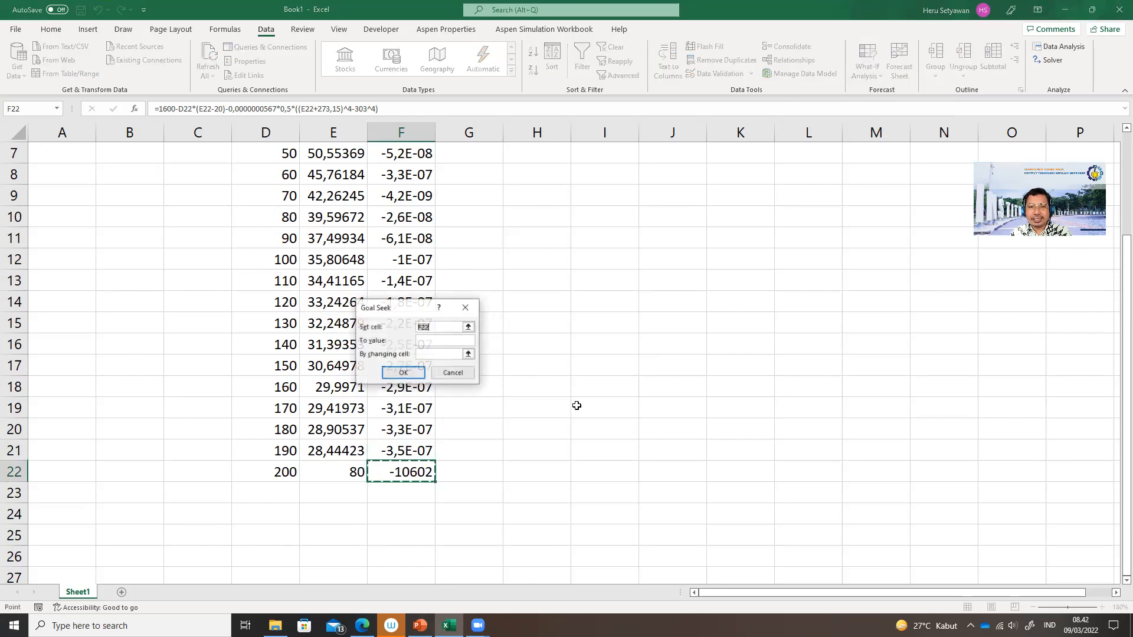
left_click(428, 341)
left_click(424, 355)
left_click(353, 470)
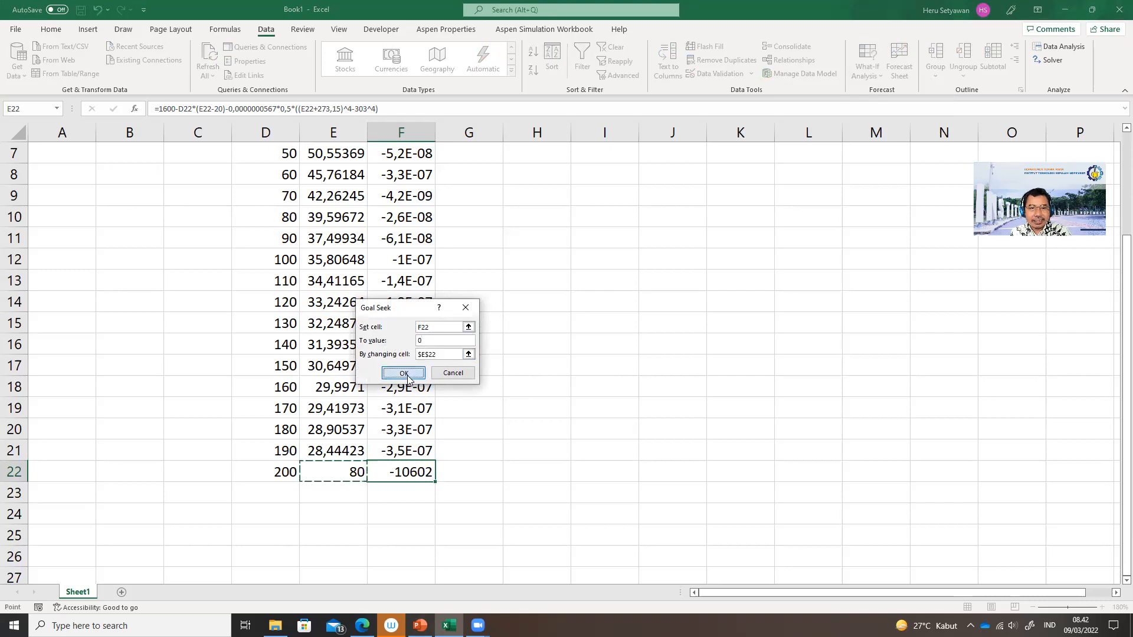
left_click(404, 374)
left_click(402, 371)
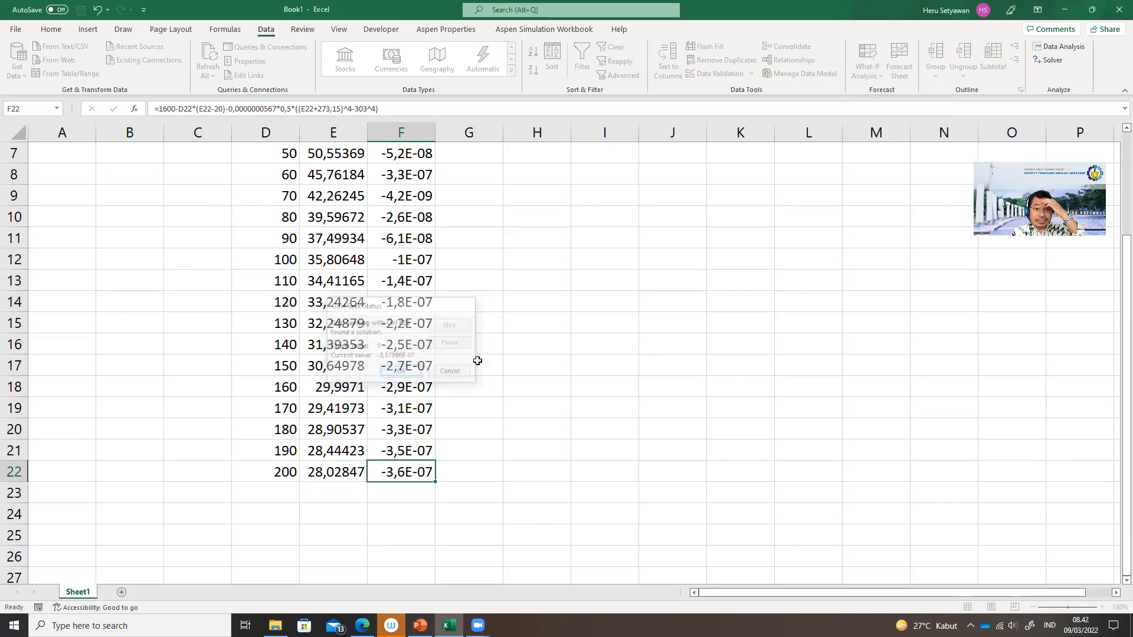
Insert a markers-only scatter chart of Ts against h from the range D2:E22.
scroll(563, 336, "up", 2)
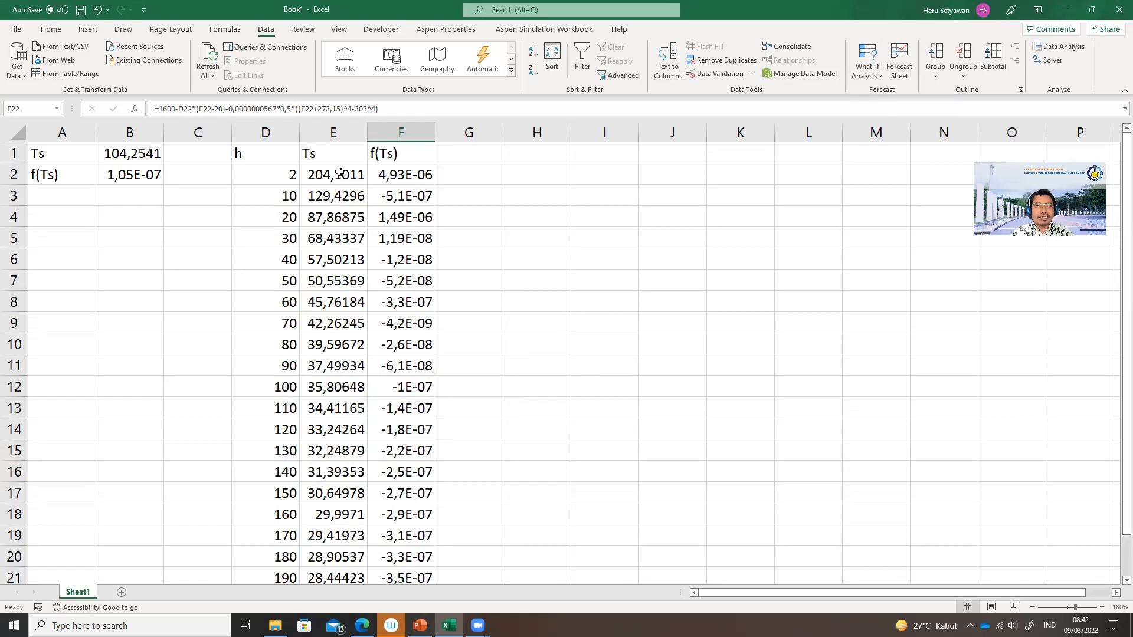
scroll(508, 201, "down", 2)
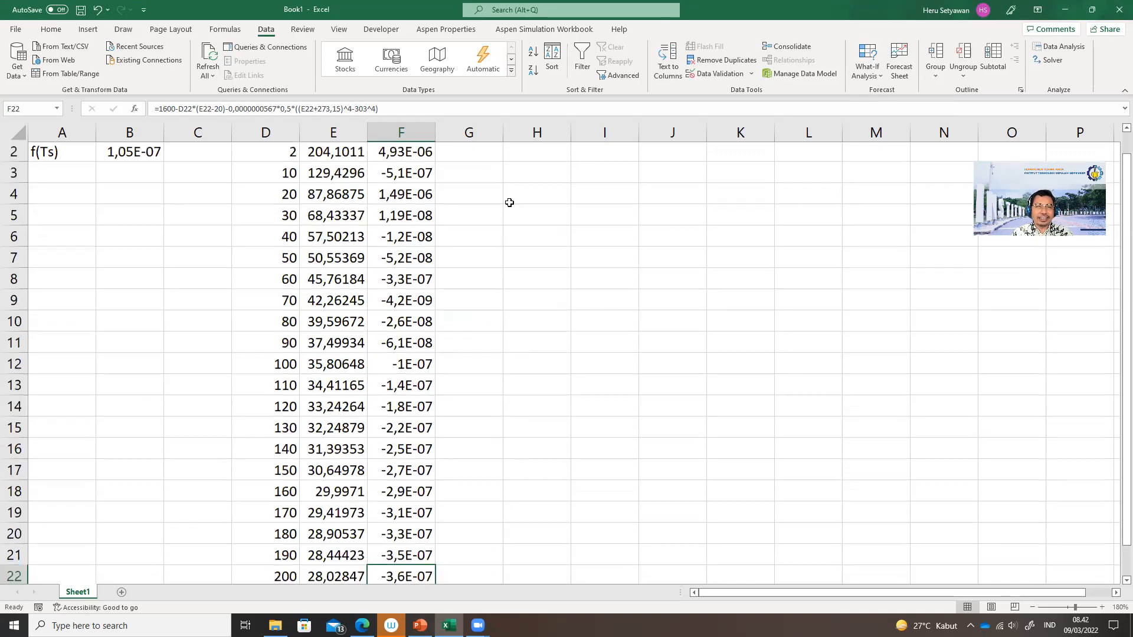
scroll(500, 203, "up", 2)
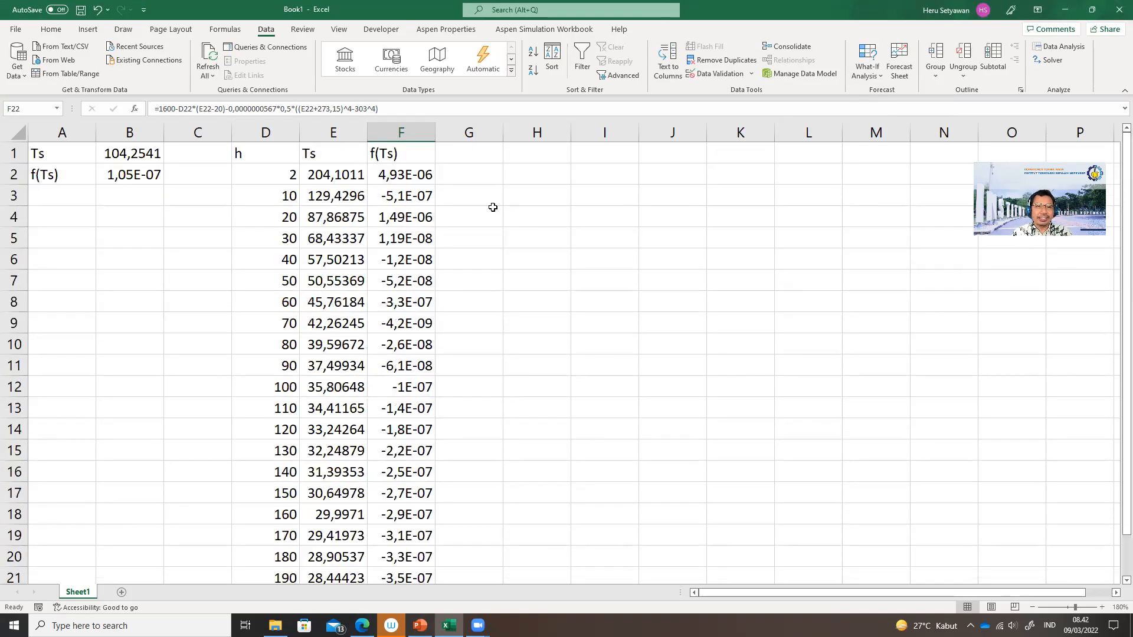
left_click(262, 178)
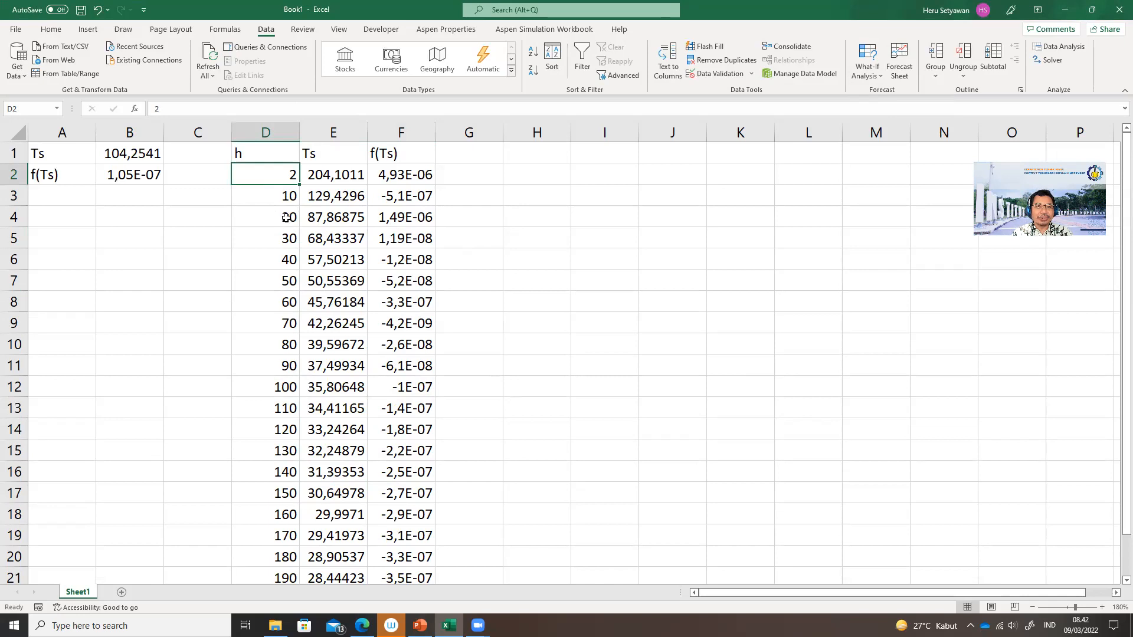
left_click_drag(301, 176, 326, 537)
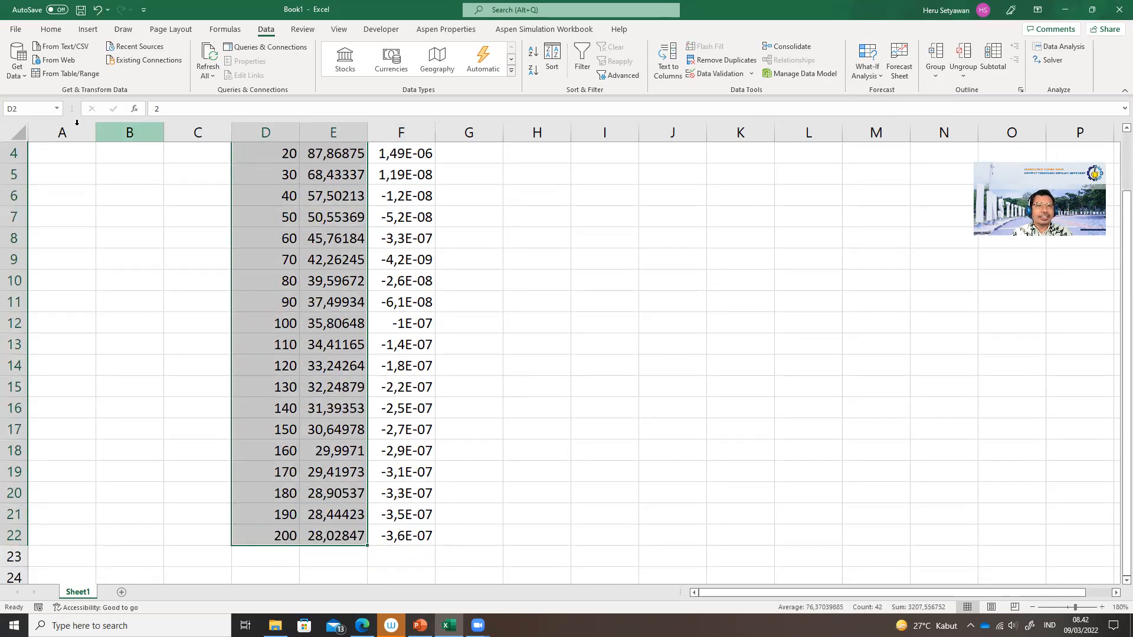
left_click(51, 29)
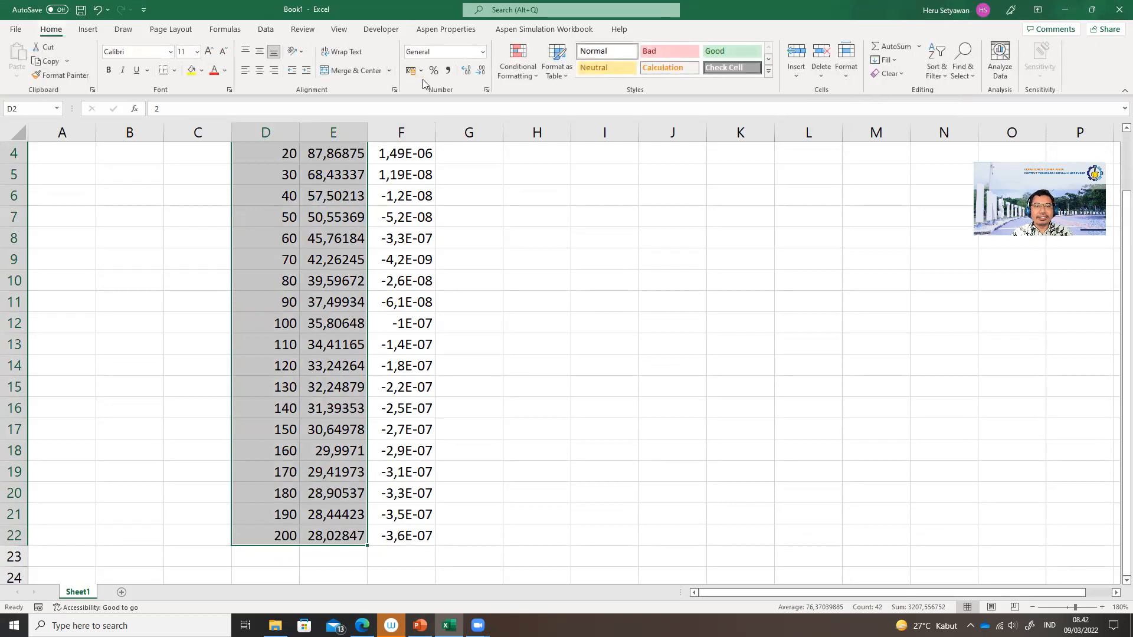
left_click(102, 30)
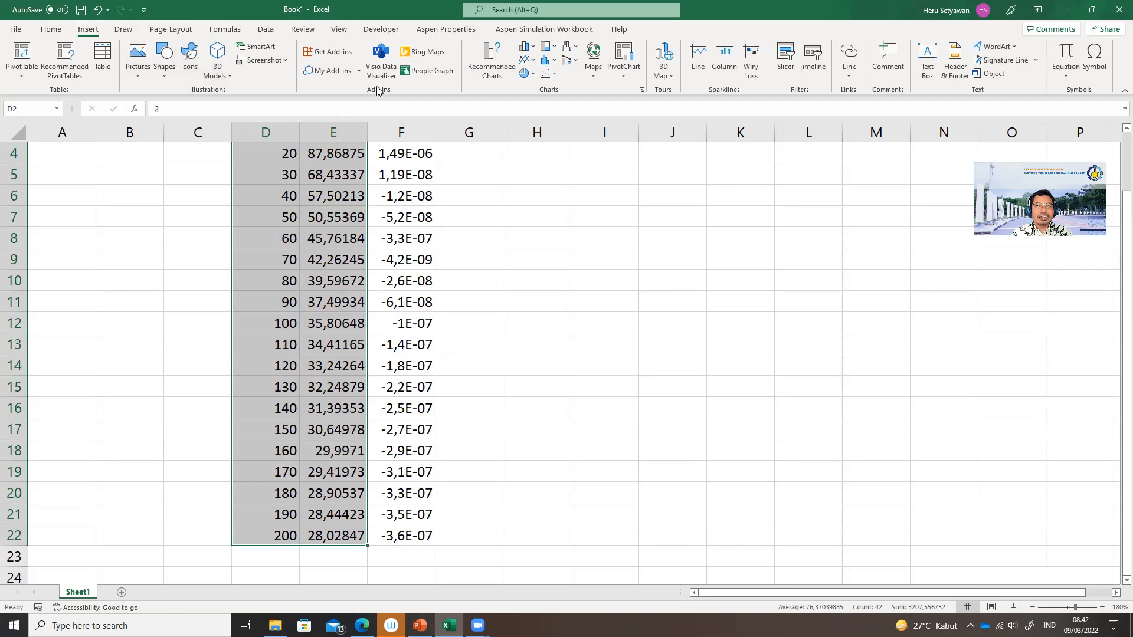
left_click(550, 75)
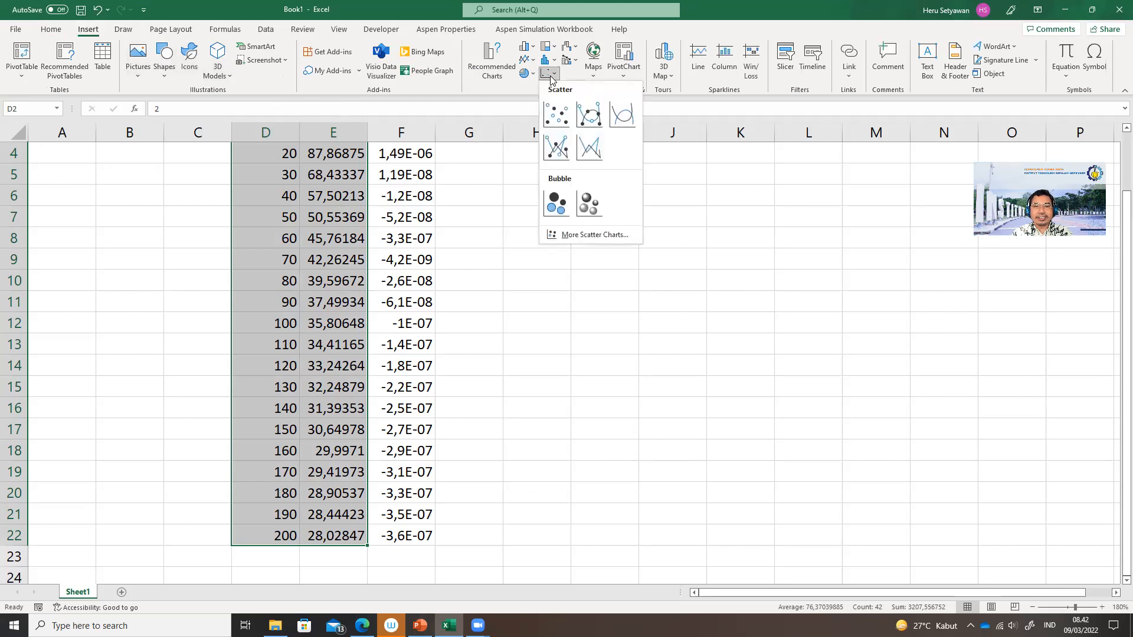
left_click(554, 113)
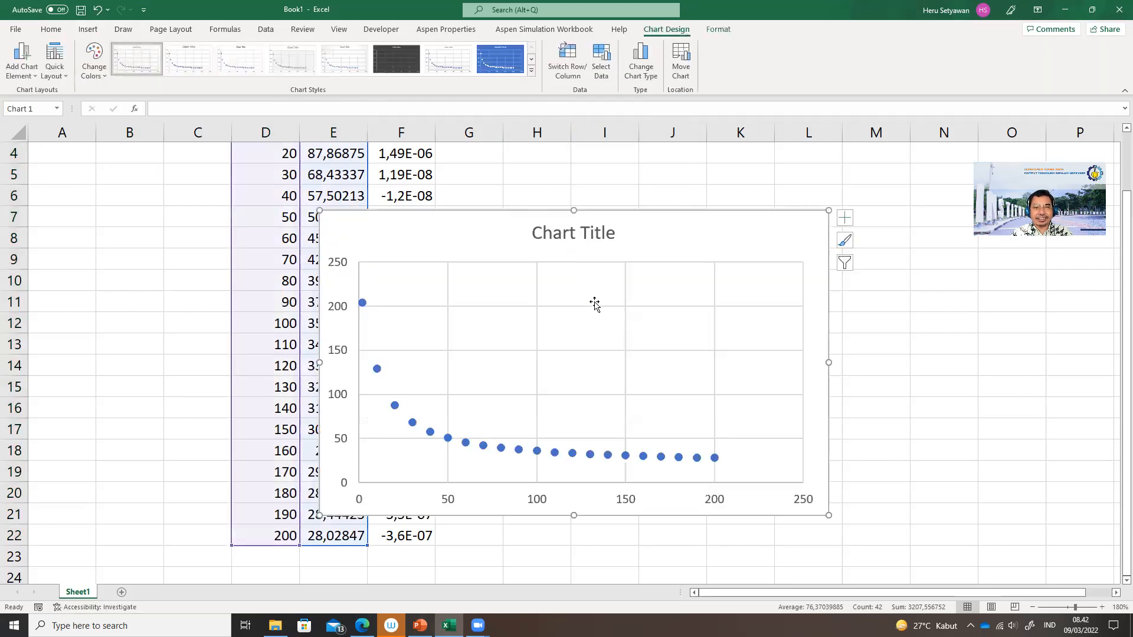
Delete the chart title and add a horizontal axis title reading "h (W/m^2.K)".
left_click(587, 233)
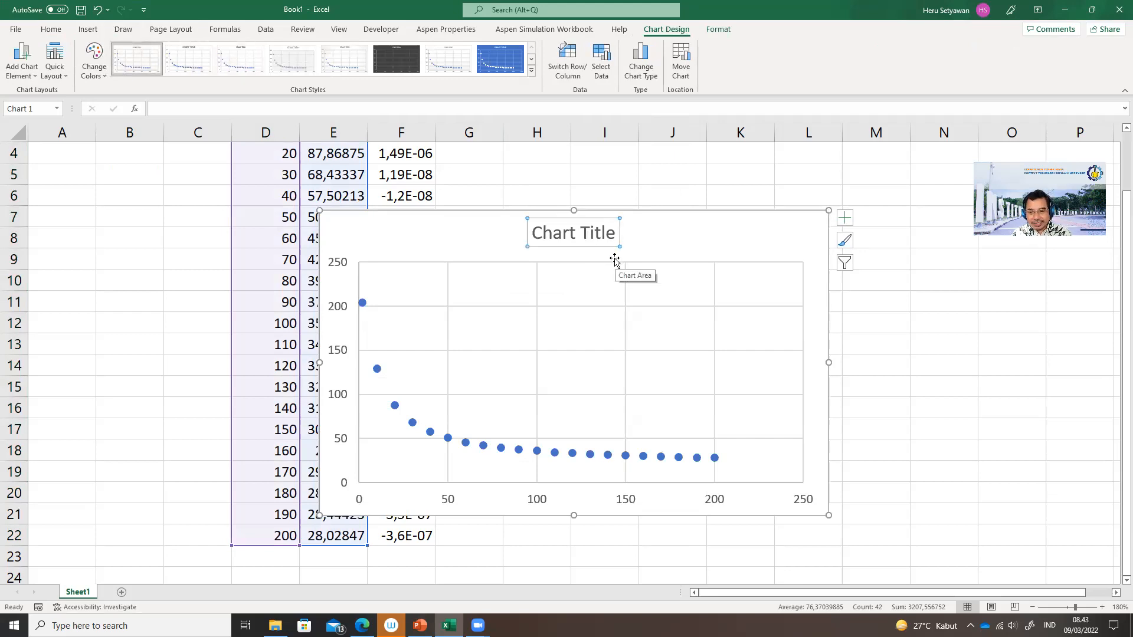
key("Delete")
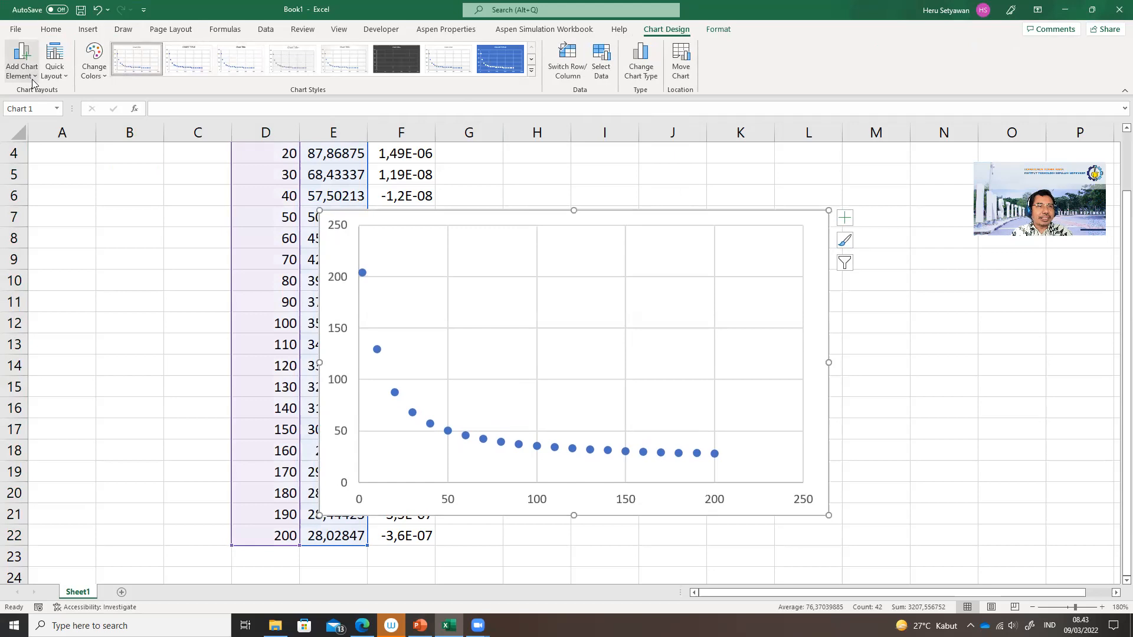
left_click(32, 81)
mouse_move(53, 125)
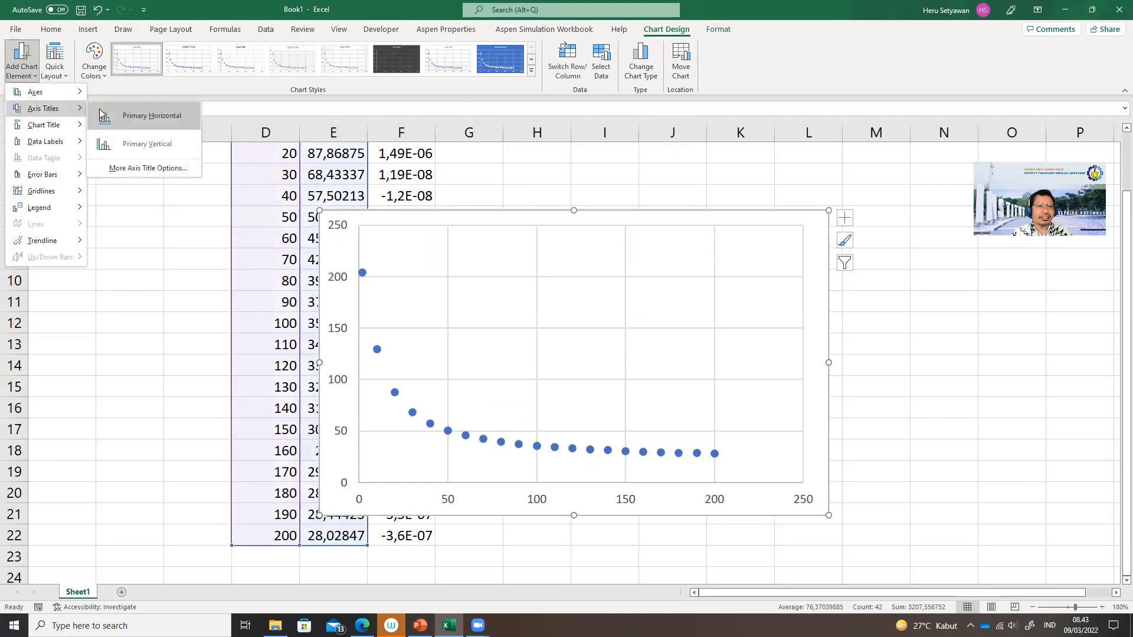
left_click(137, 117)
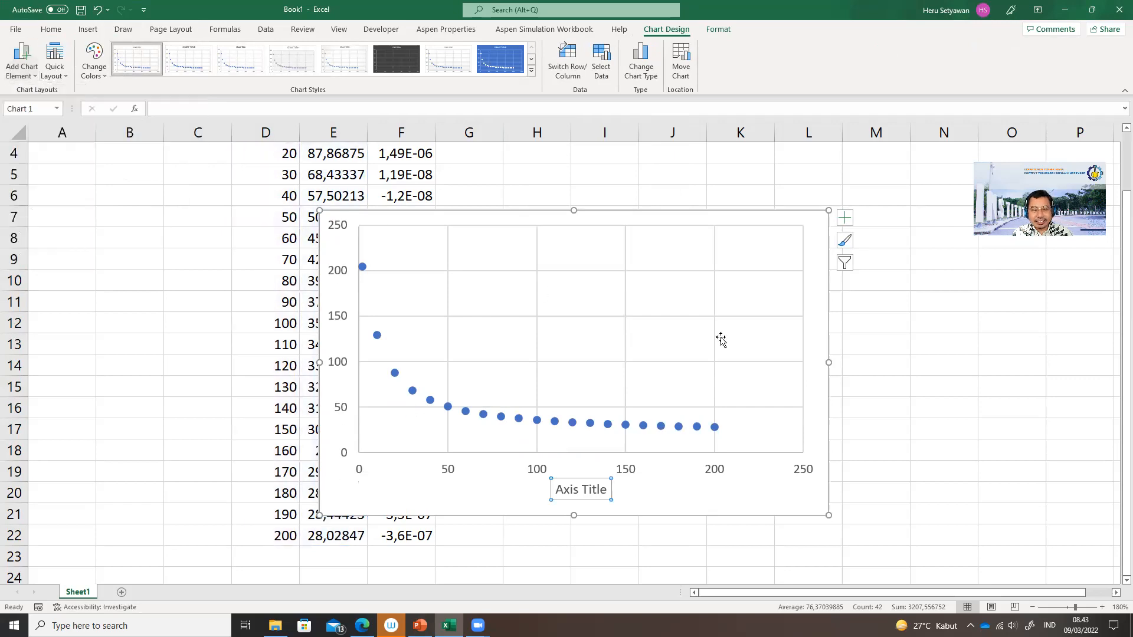
type("h (W/m^2.K")
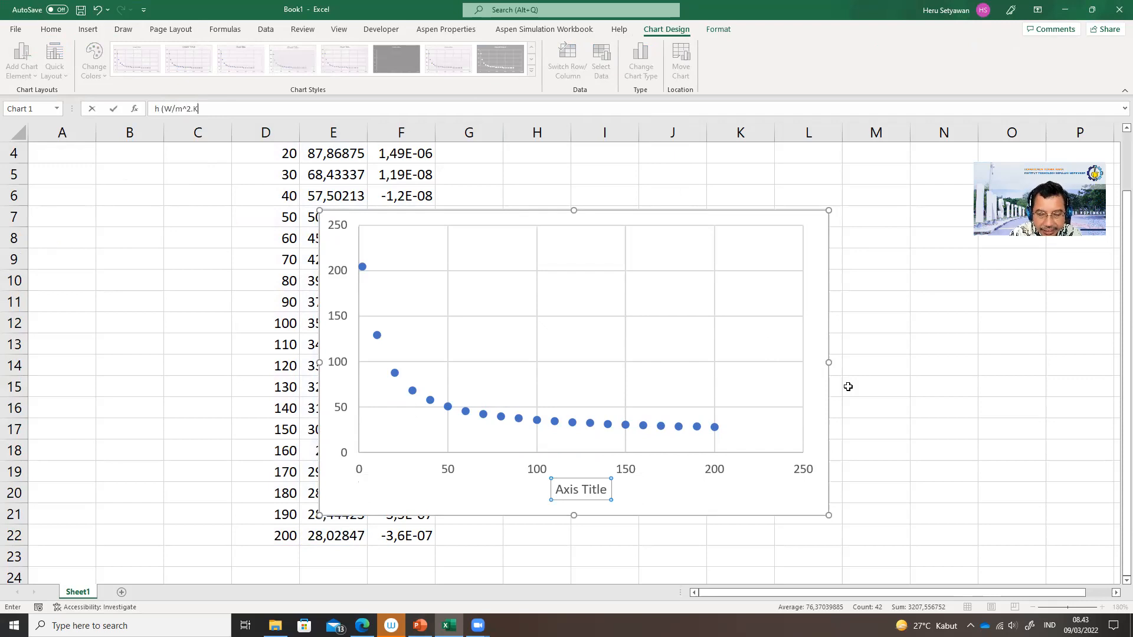
key("Return")
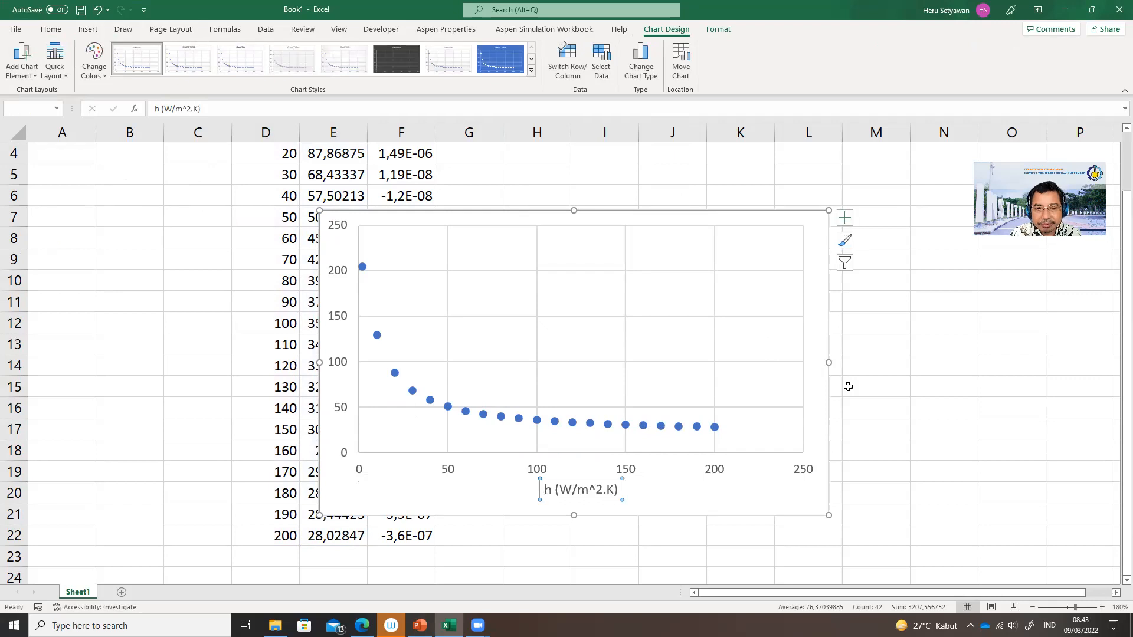
Add a vertical axis title reading "Ts (C)" to the scatter chart.
left_click(21, 62)
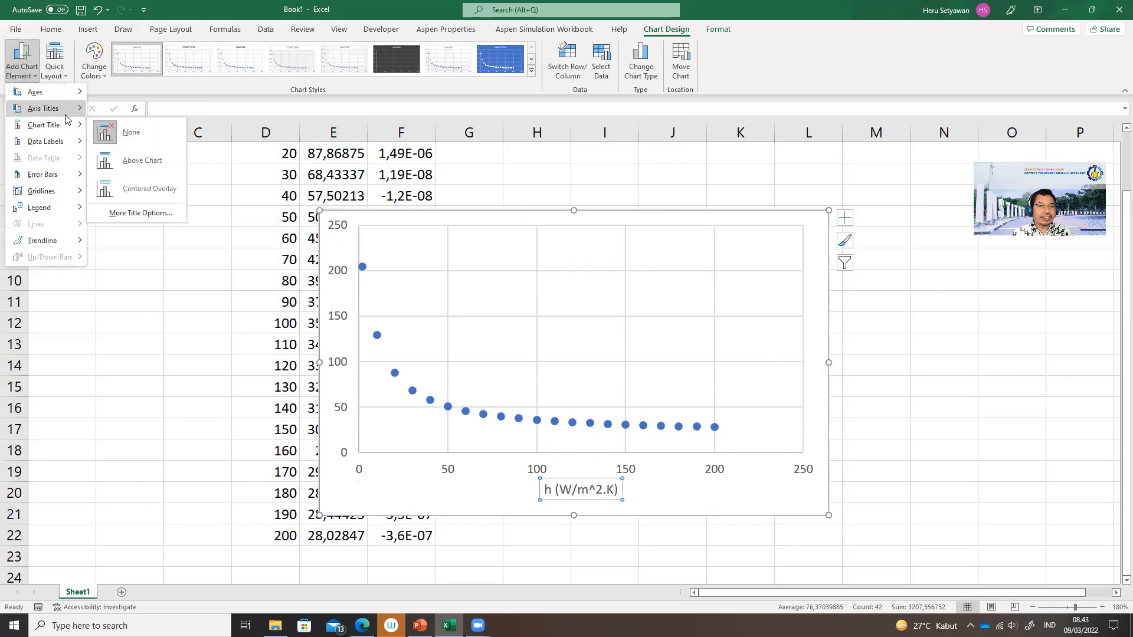
mouse_move(65, 108)
left_click(135, 146)
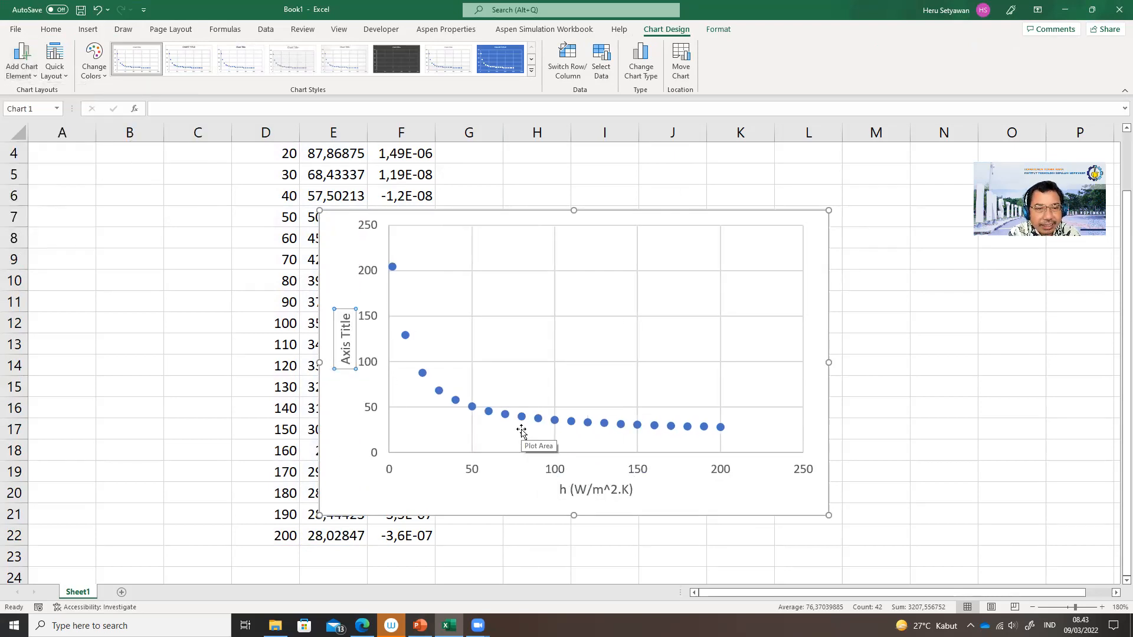
type("Ts (C")
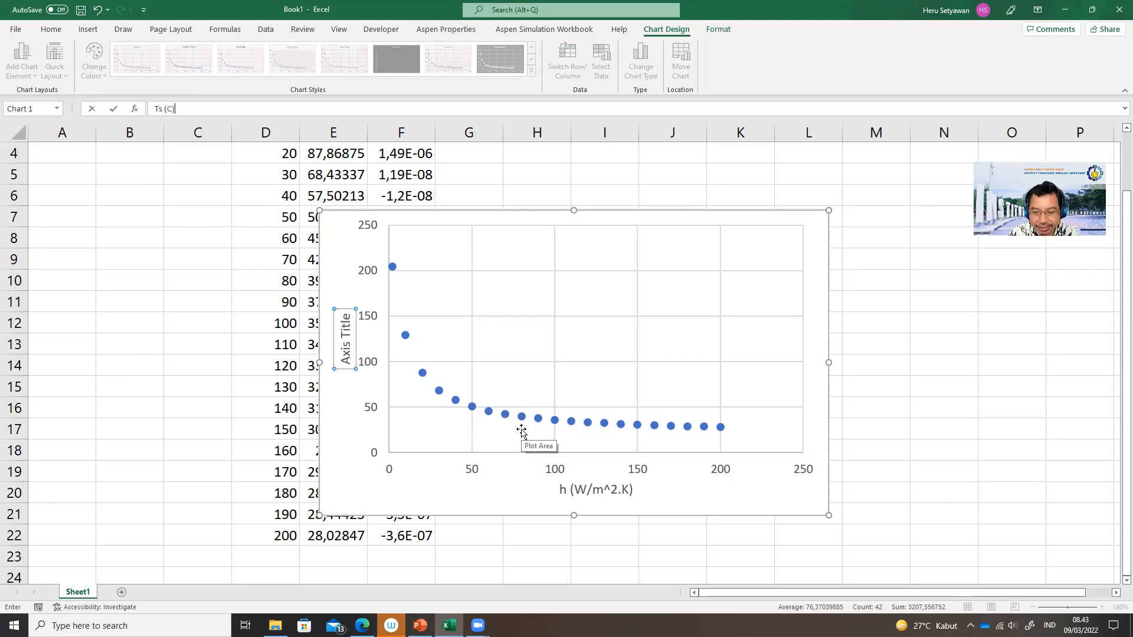
key("Return")
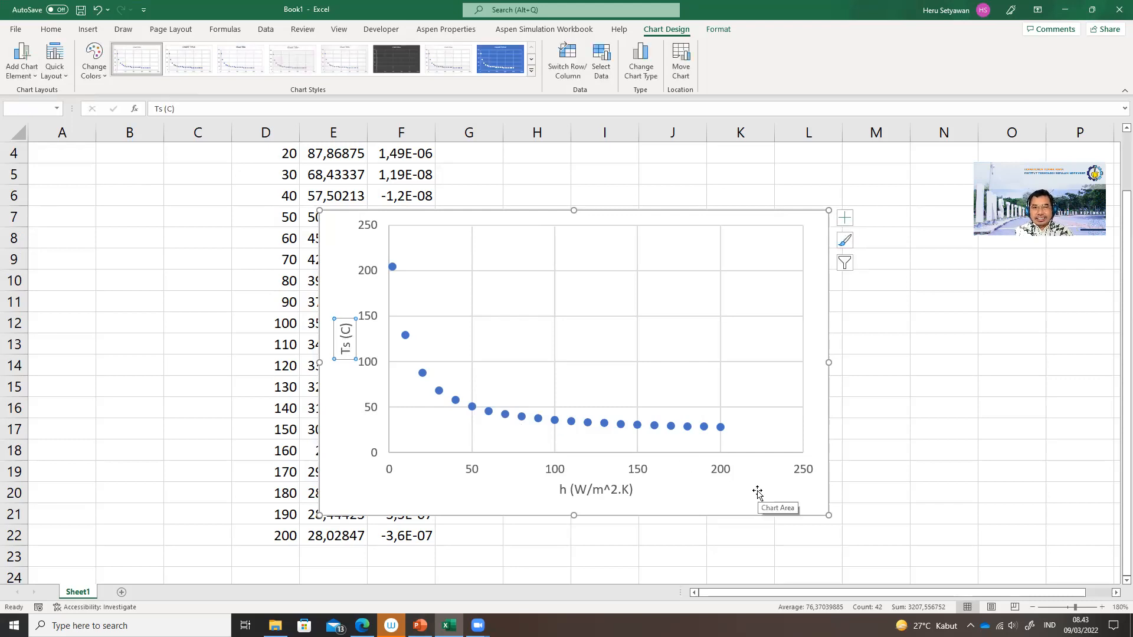
left_click(788, 487)
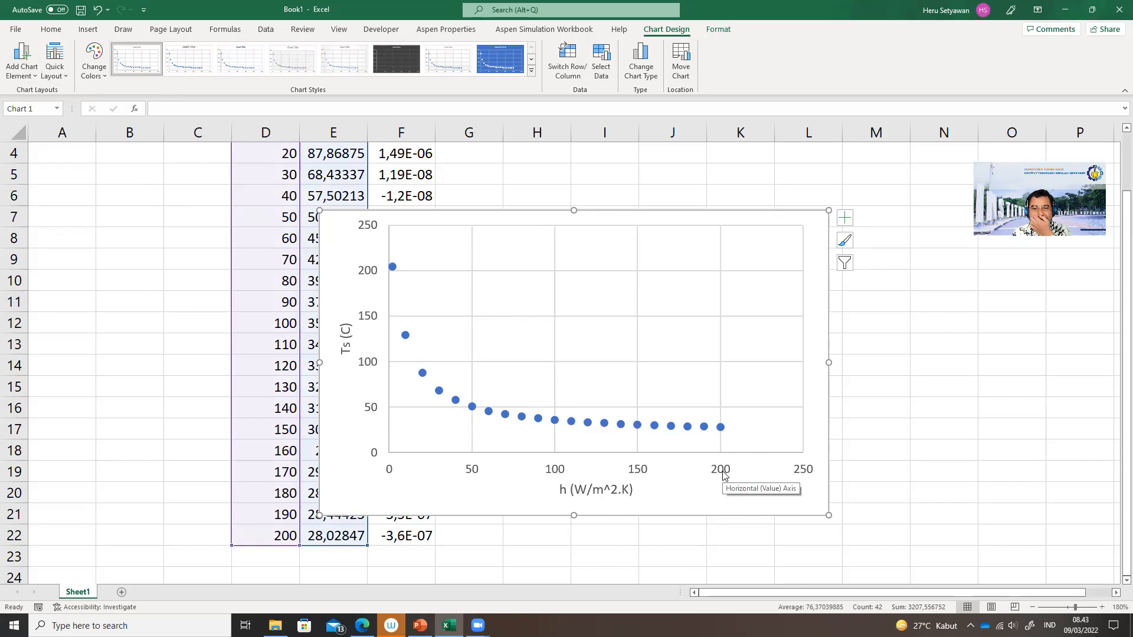
Add a trendline to the Ts data series, compare the Exponential and Logarithmic fits, and set its type to Power.
right_click(489, 411)
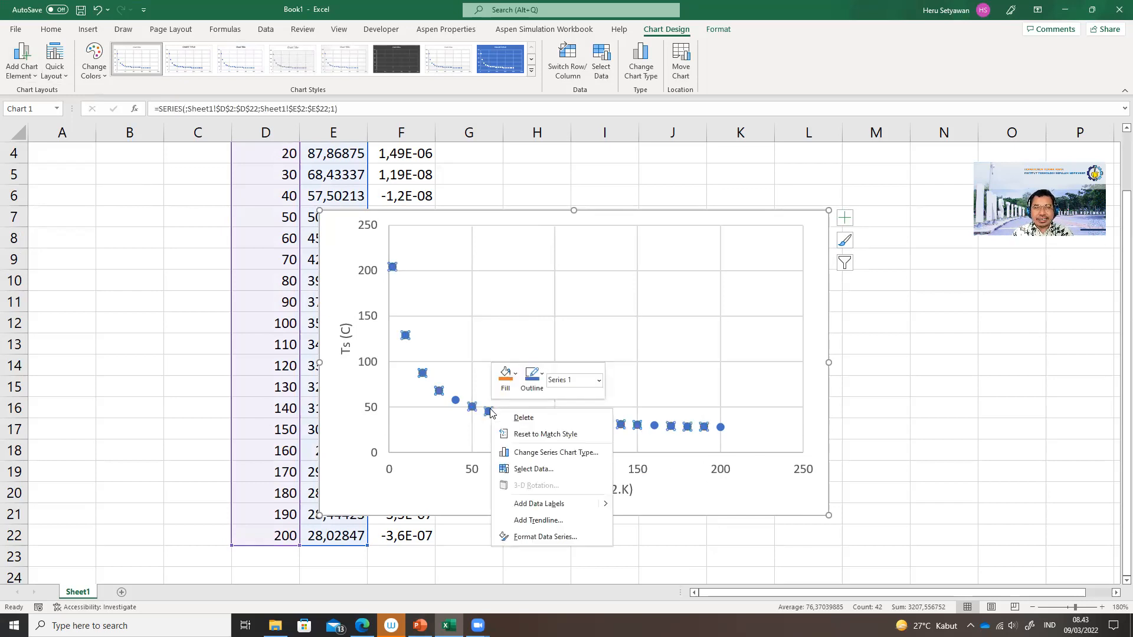
left_click(557, 521)
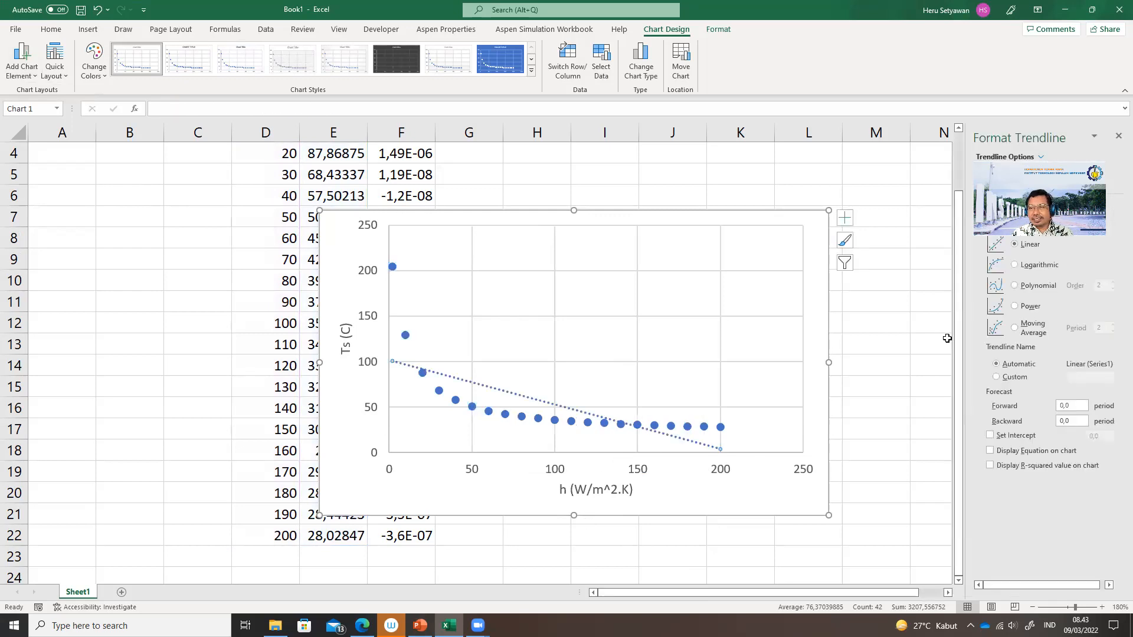
left_click_drag(1070, 154, 1036, 72)
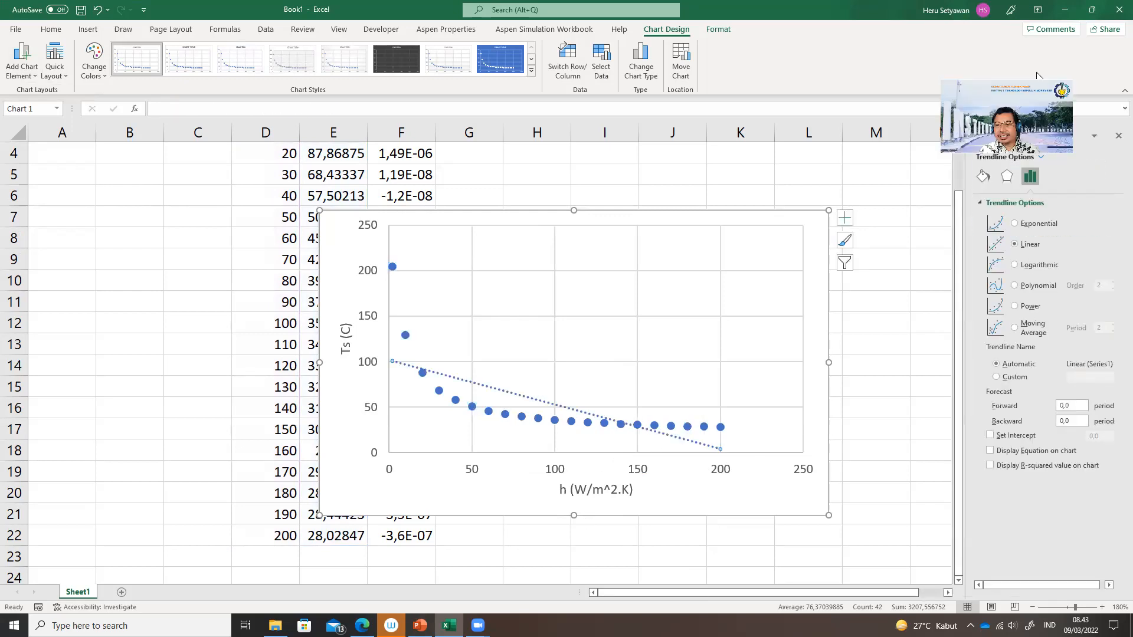
left_click(1014, 224)
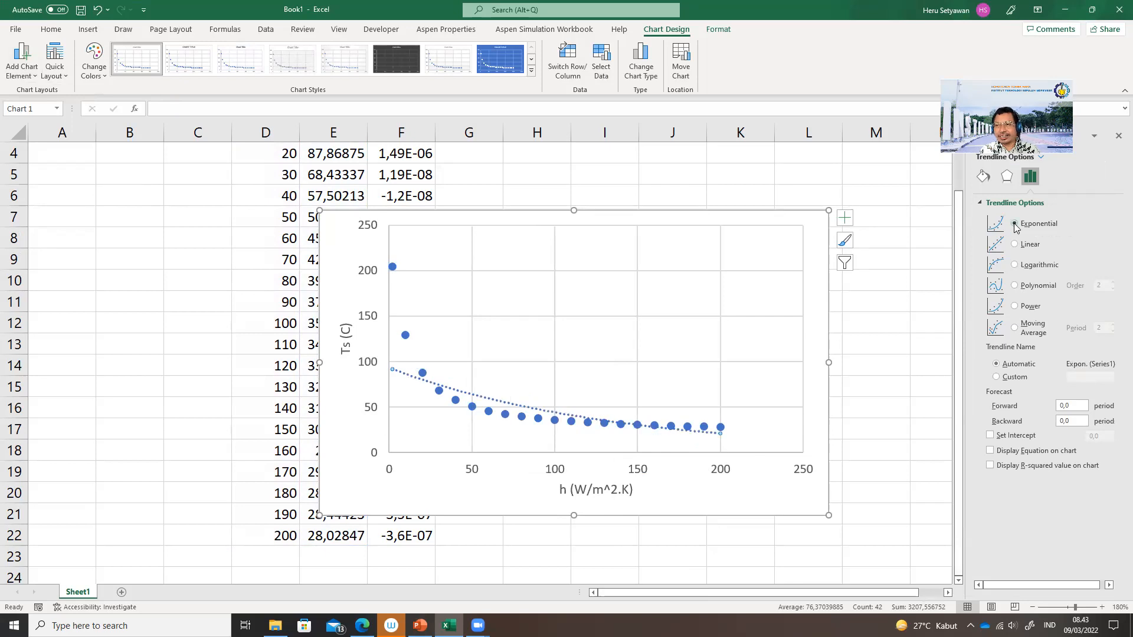
left_click(1014, 266)
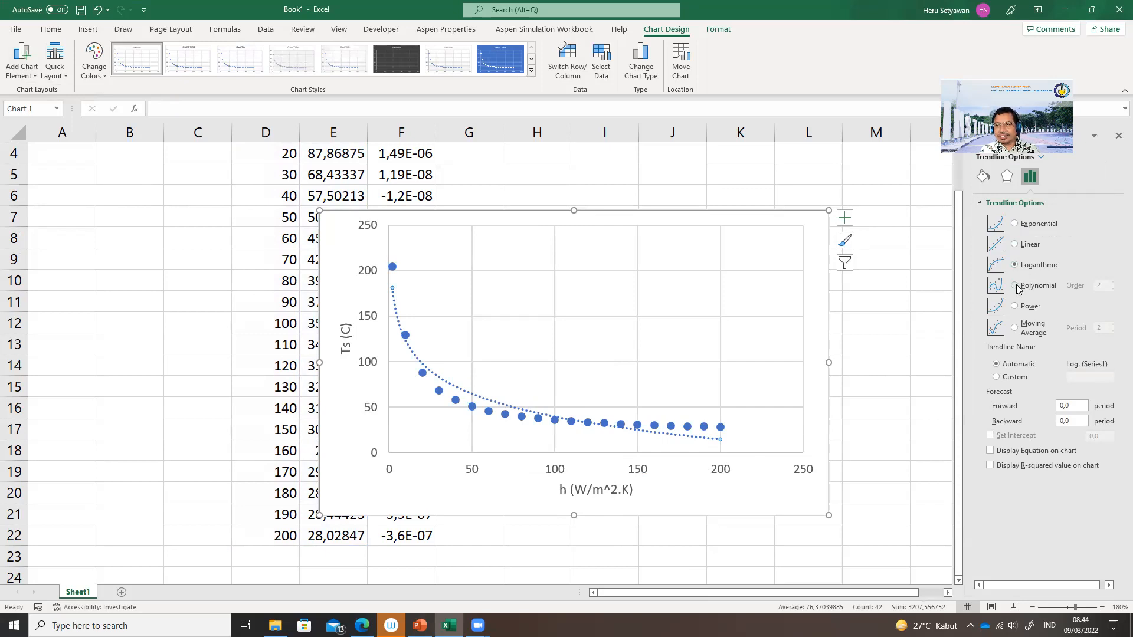
left_click(1014, 306)
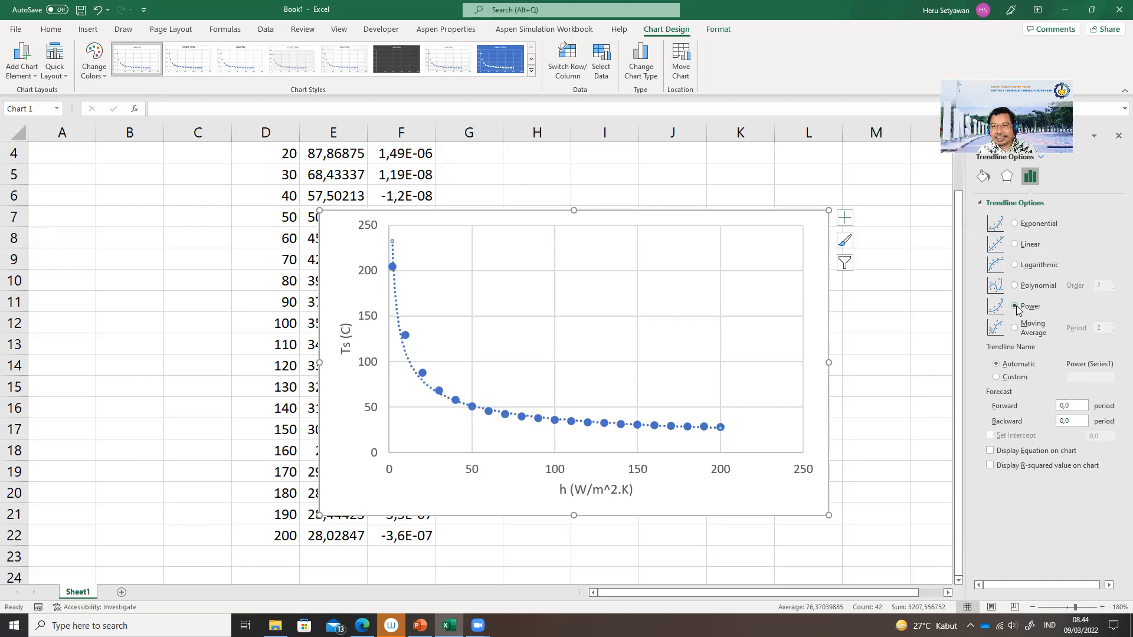
Display the trendline's equation and R-squared value on the chart and move their label into the empty area above the curve.
left_click(1008, 451)
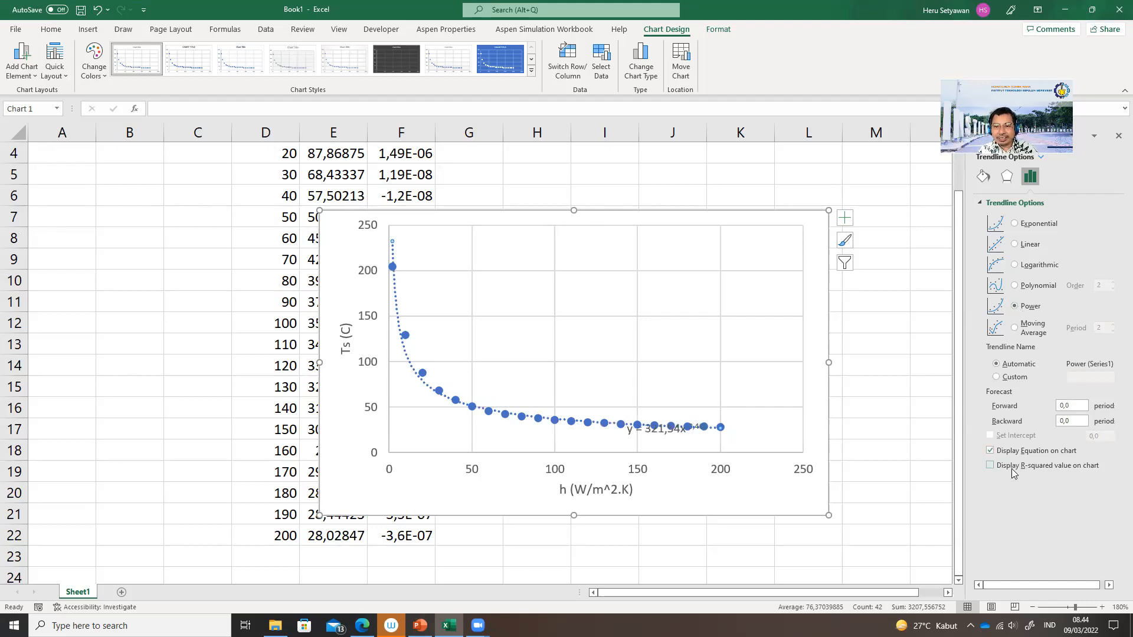
left_click(1012, 466)
left_click_drag(678, 429, 673, 337)
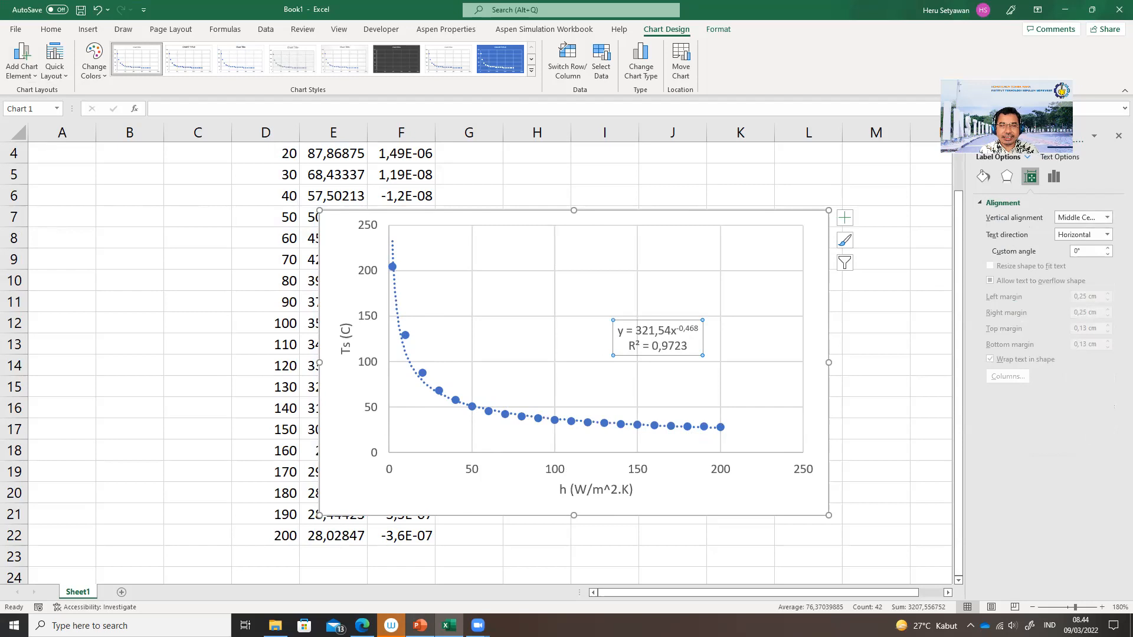
Switch to the PowerPoint presentation and review the CONTOH problem statement on slide 3.
key("alt+Tab")
scroll(667, 406, "up", 1)
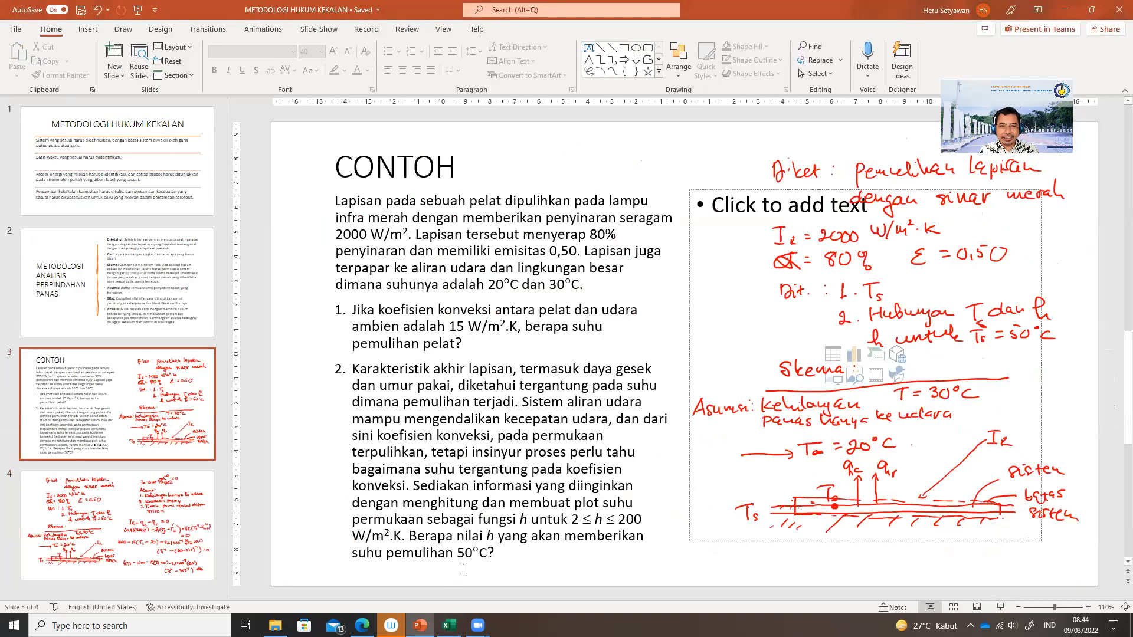